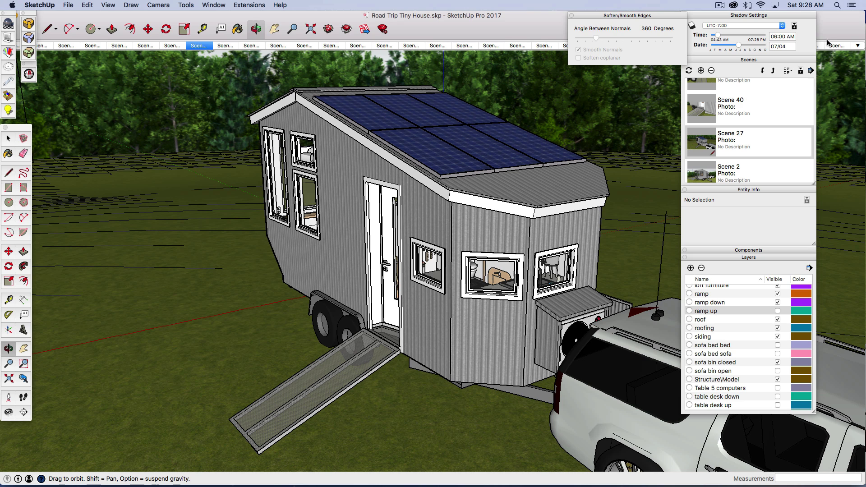
Move the tray with Scenes and Layers and the Soften/Smooth Edges window aside to clear the view of the model.
drag(759, 17, 802, 15)
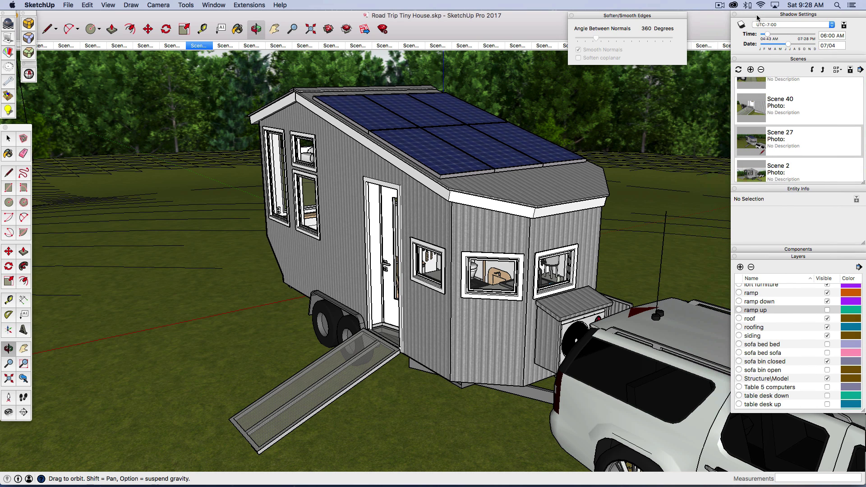
drag(669, 15, 713, 14)
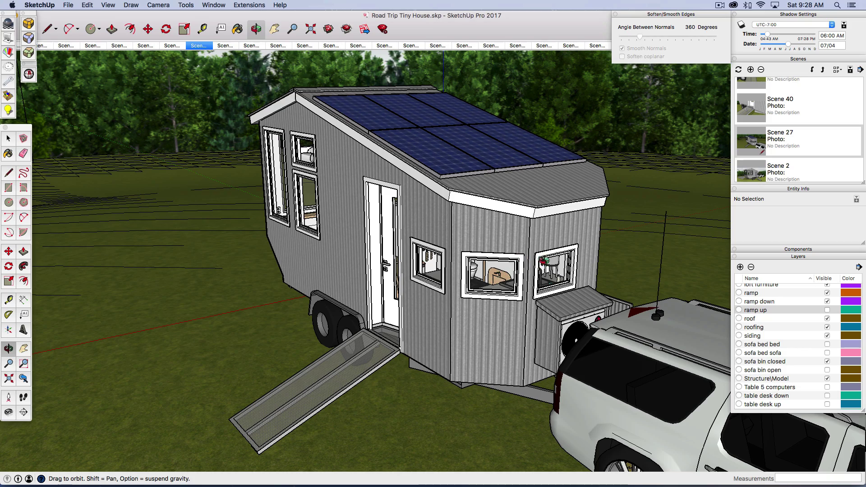
Orbit around the parked trailer to examine its exterior on all sides, and return to the Scene 27 view.
drag(524, 257, 343, 265)
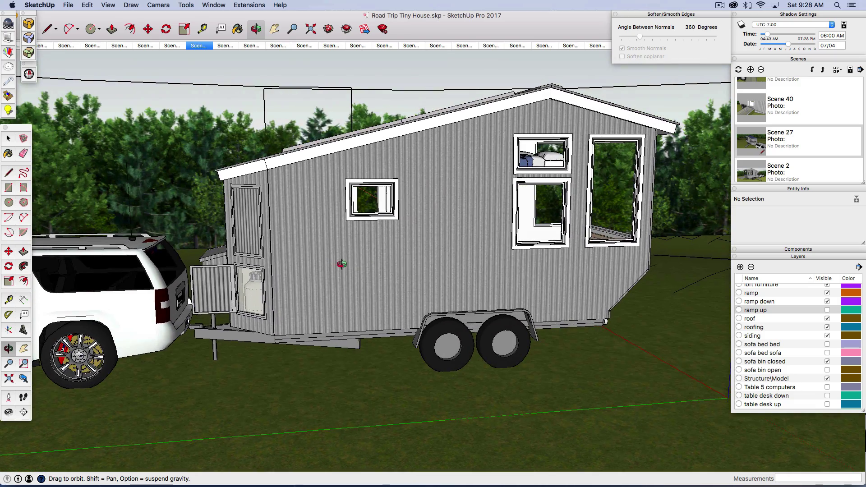
drag(570, 269, 368, 281)
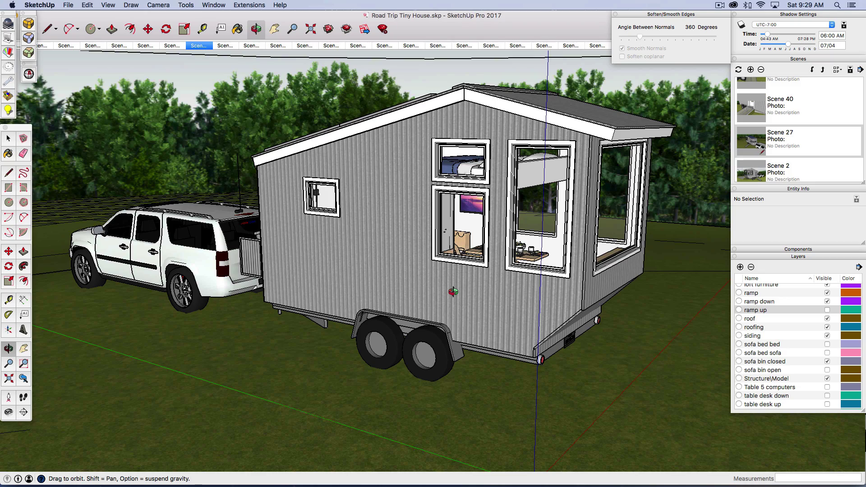
drag(598, 272, 444, 282)
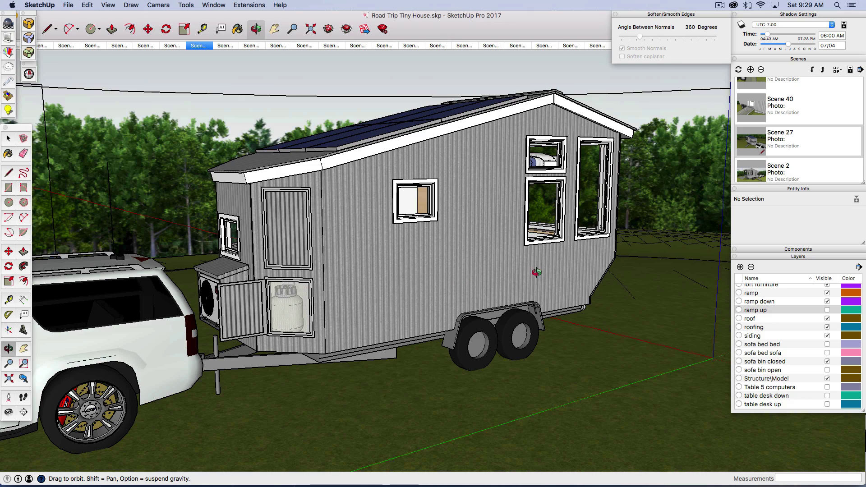
drag(584, 272, 430, 276)
drag(560, 275, 579, 270)
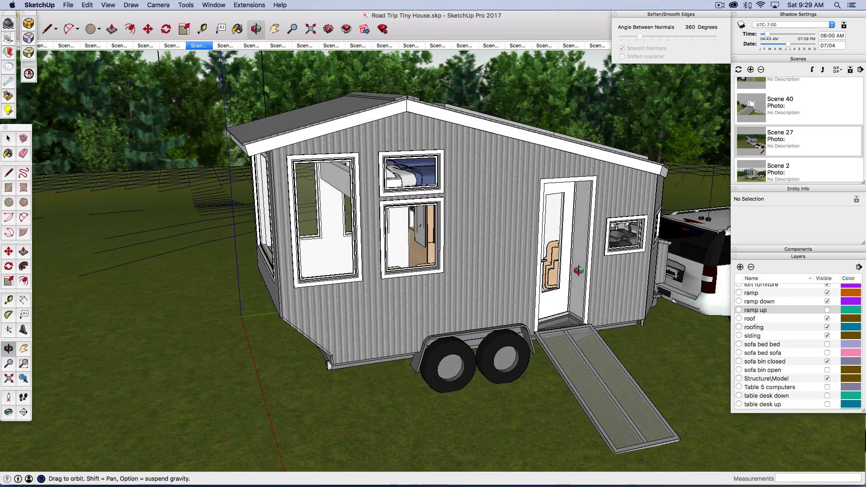
click(756, 143)
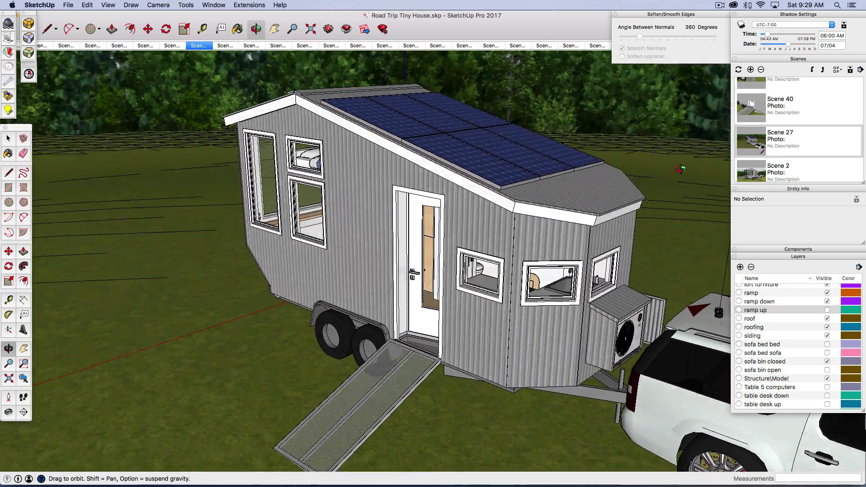
drag(680, 169, 487, 254)
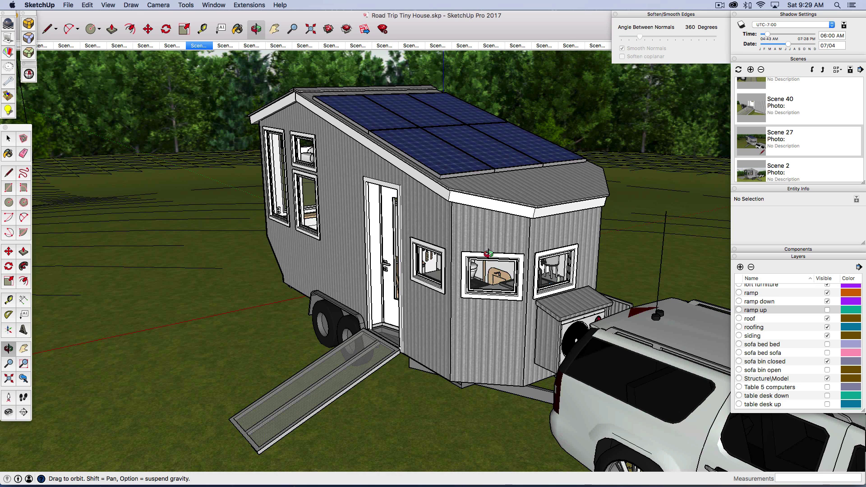
Compare the model with the Exterior Parked render in Preview, and return to SketchUp.
key(super+Tab)
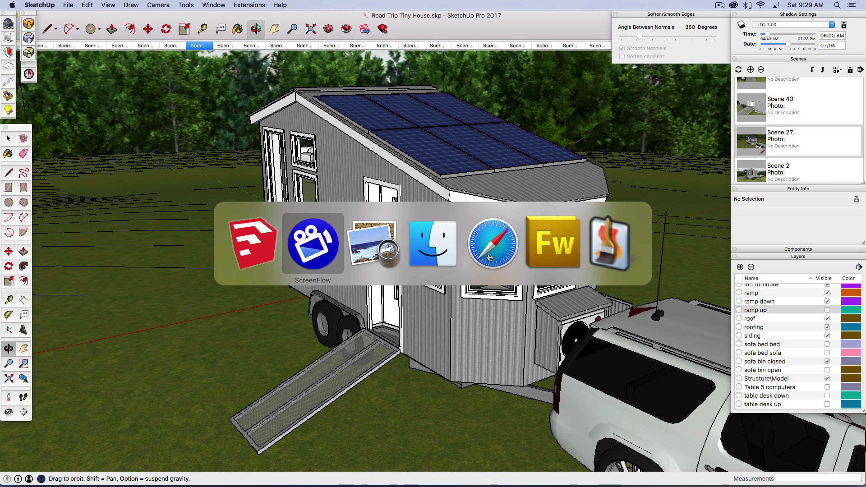
key(super+Tab)
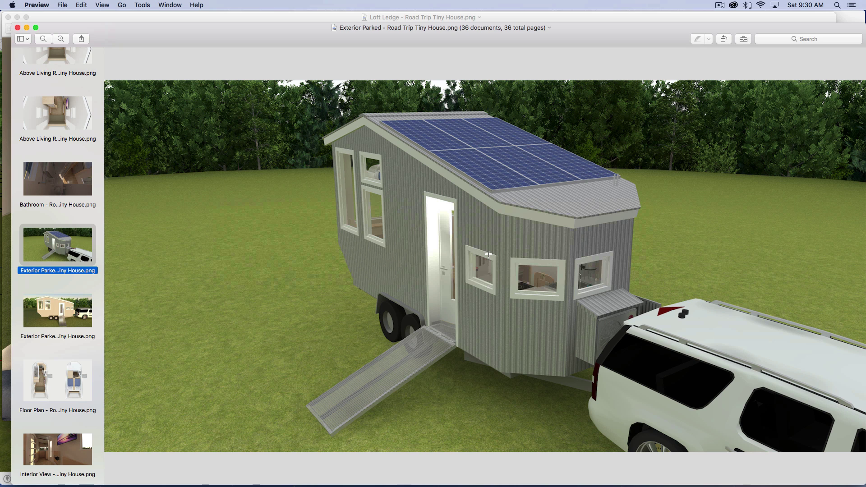
key(super+Tab)
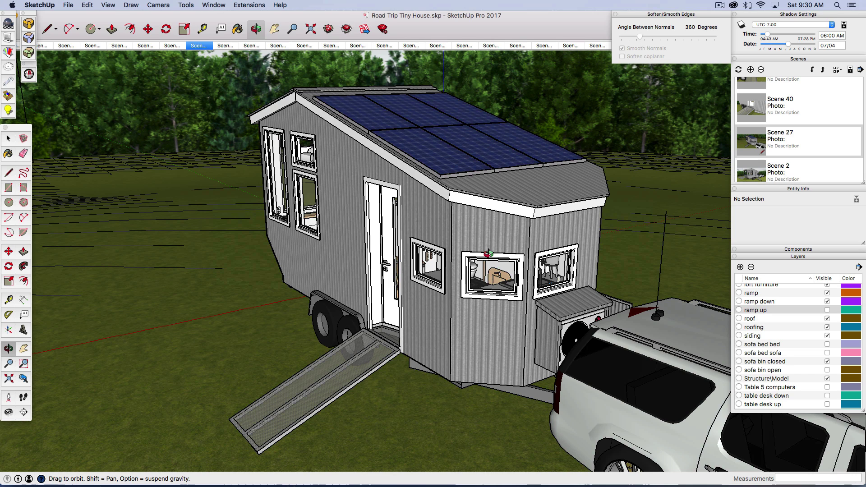
key(super+Tab)
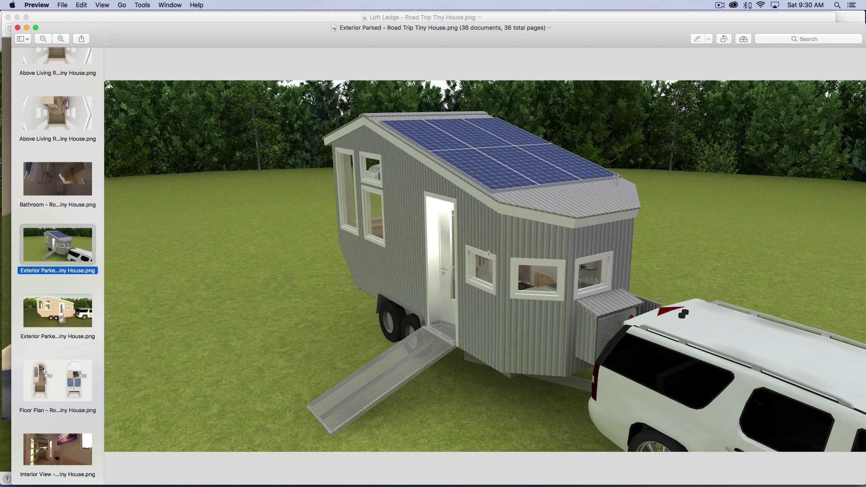
key(super+Tab)
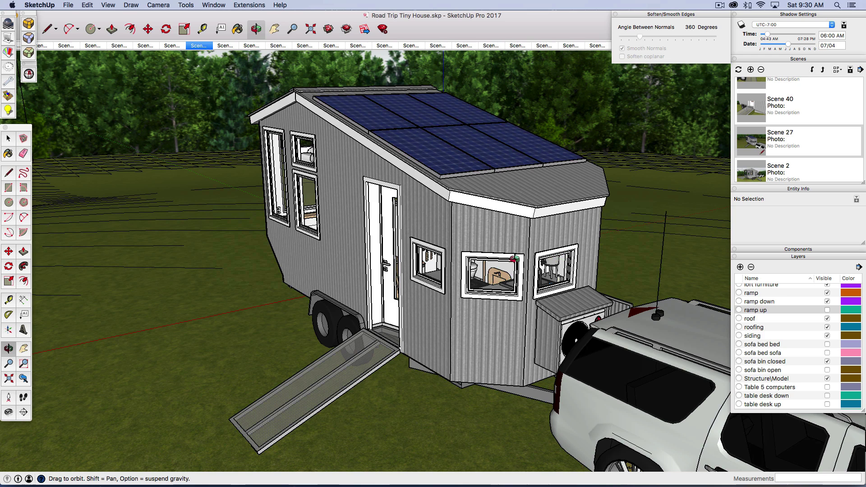
Open Scene 13 and examine the towed trailer's rear and side windows up close.
scroll(769, 134, up, 1)
scroll(769, 135, up, 6)
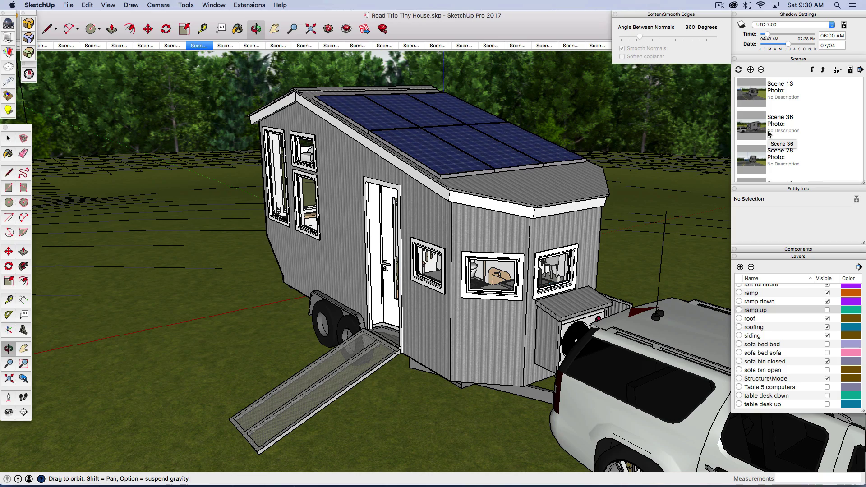
scroll(769, 134, up, 1)
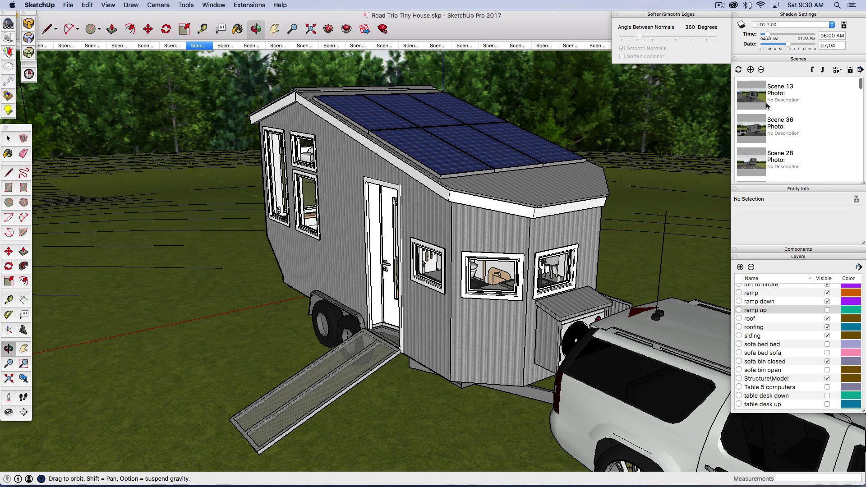
double_click(757, 96)
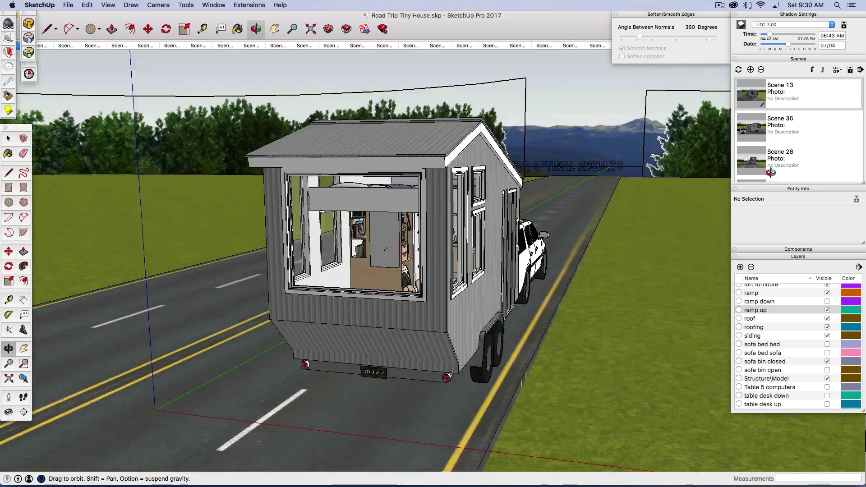
double_click(770, 172)
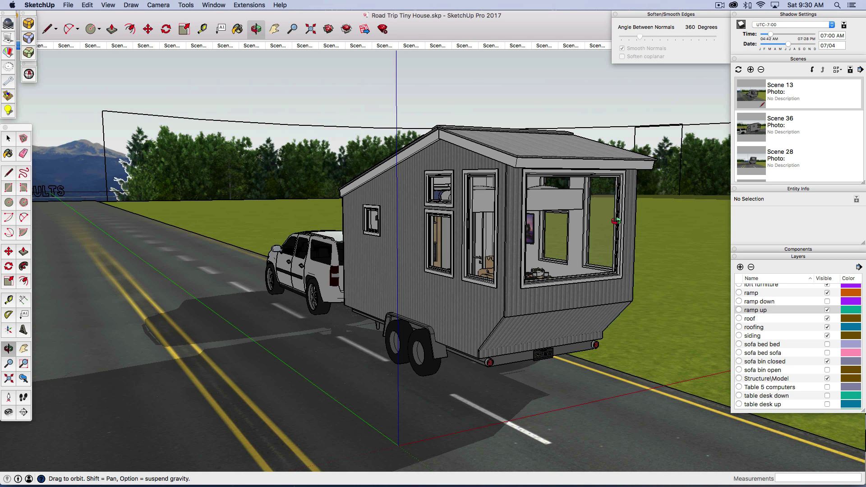
drag(615, 221, 307, 238)
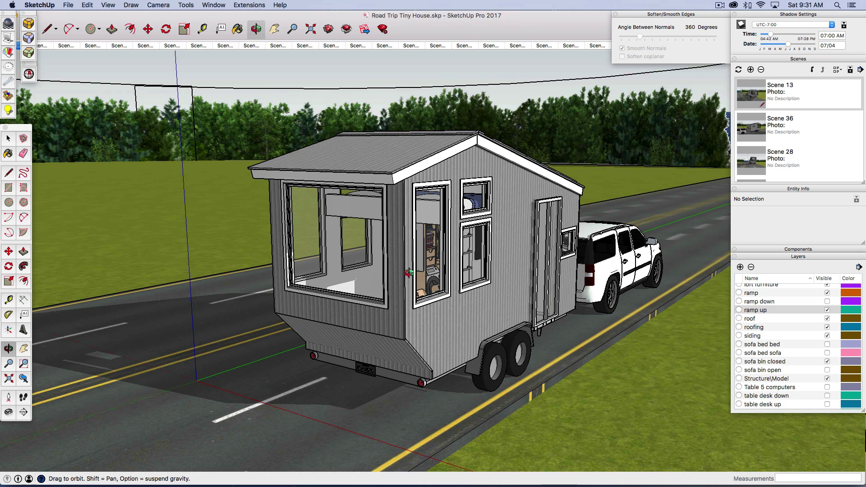
drag(447, 270, 419, 266)
scroll(418, 265, up, 5)
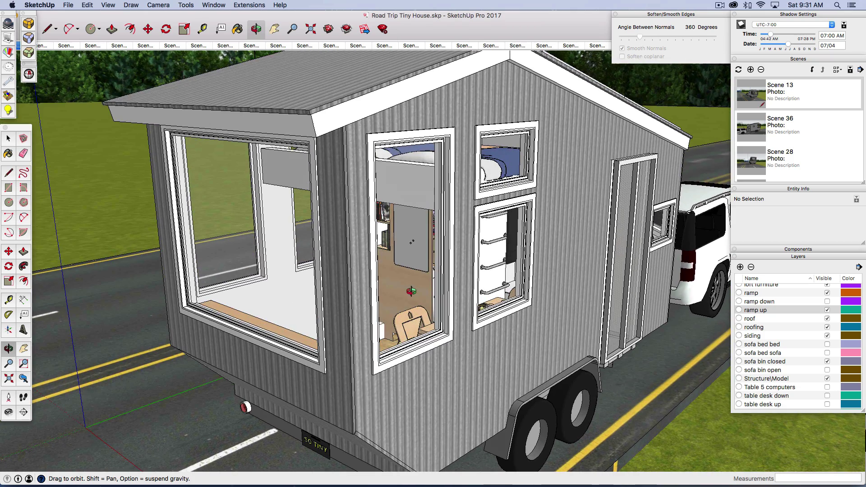
Activate Scene 20 to show the roofless interior from above.
scroll(767, 129, down, 5)
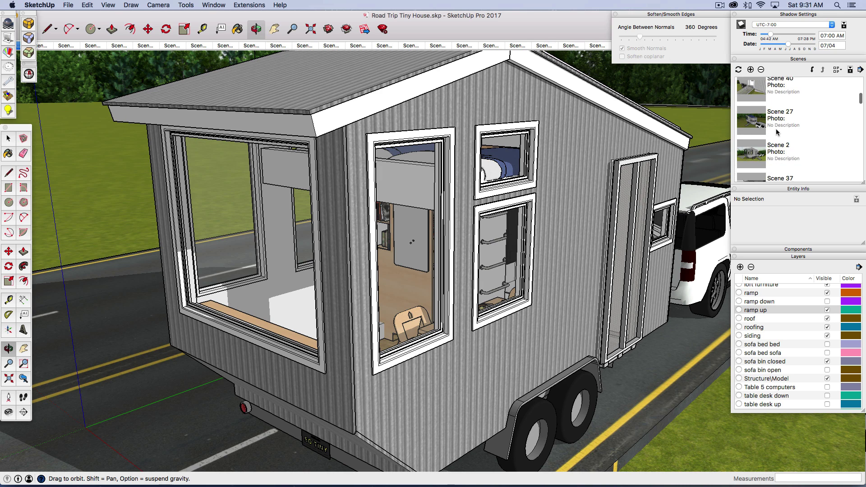
scroll(776, 133, down, 10)
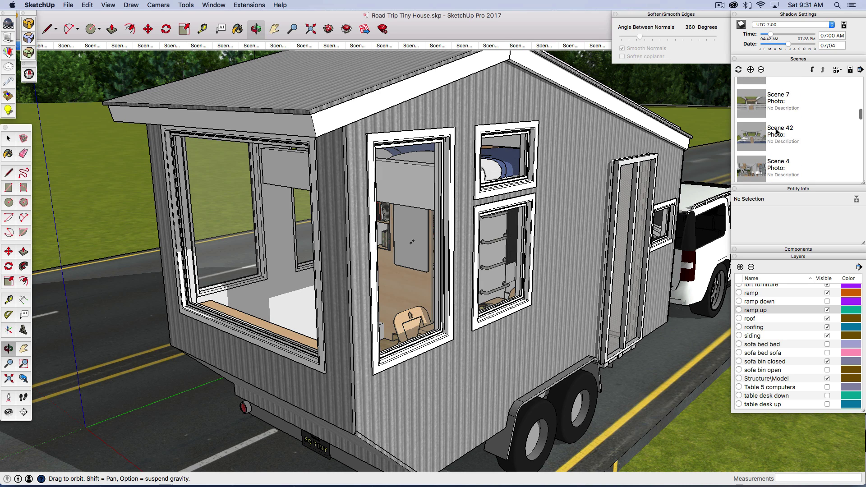
scroll(776, 132, down, 10)
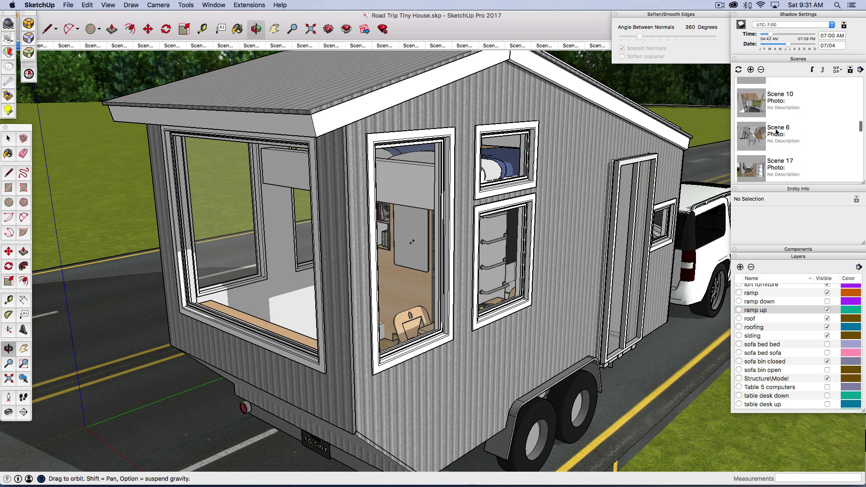
scroll(776, 132, down, 10)
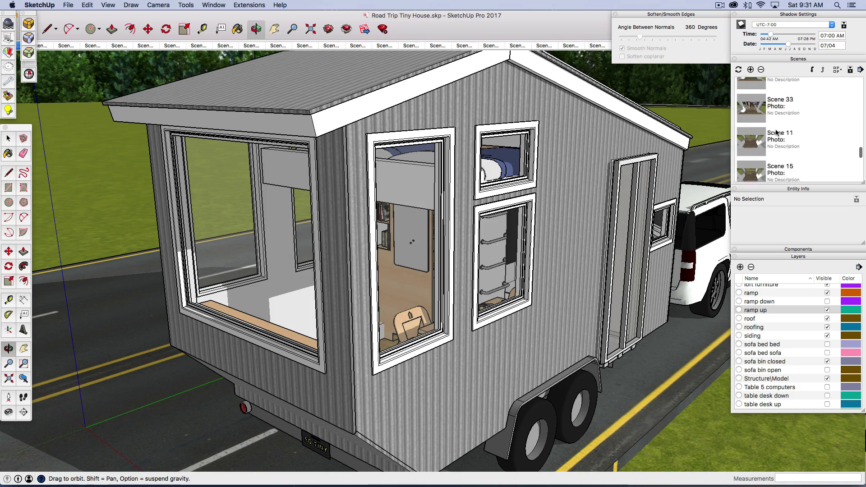
scroll(774, 132, down, 4)
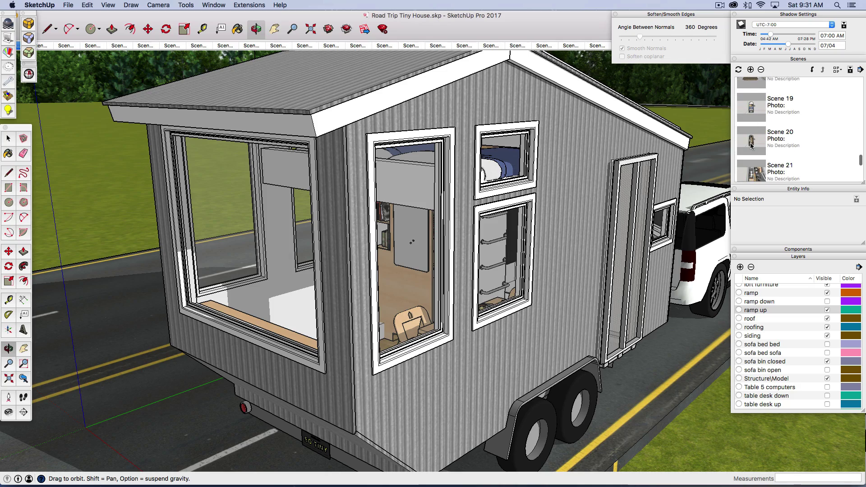
click(775, 133)
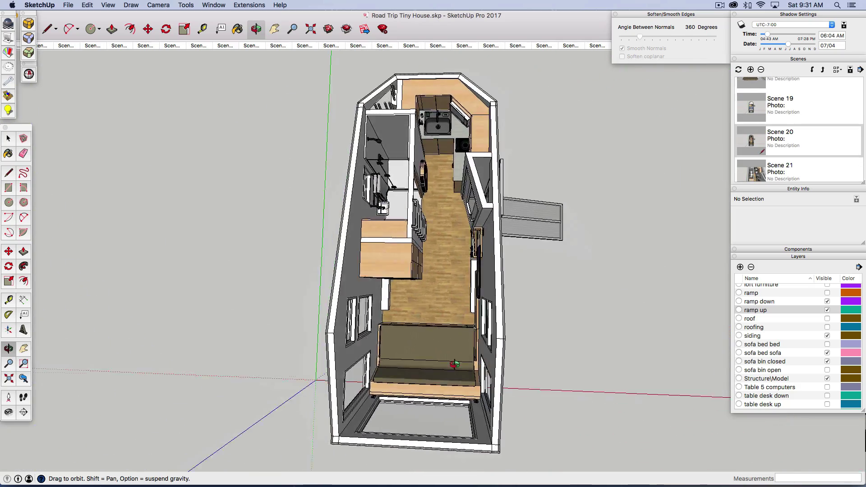
Examine the sofa, closet and folded table in the living area from above.
scroll(423, 374, up, 5)
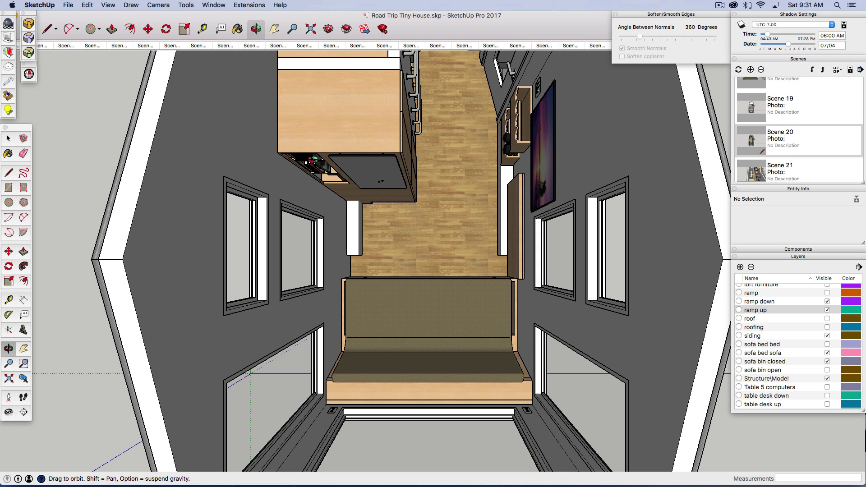
scroll(406, 243, down, 5)
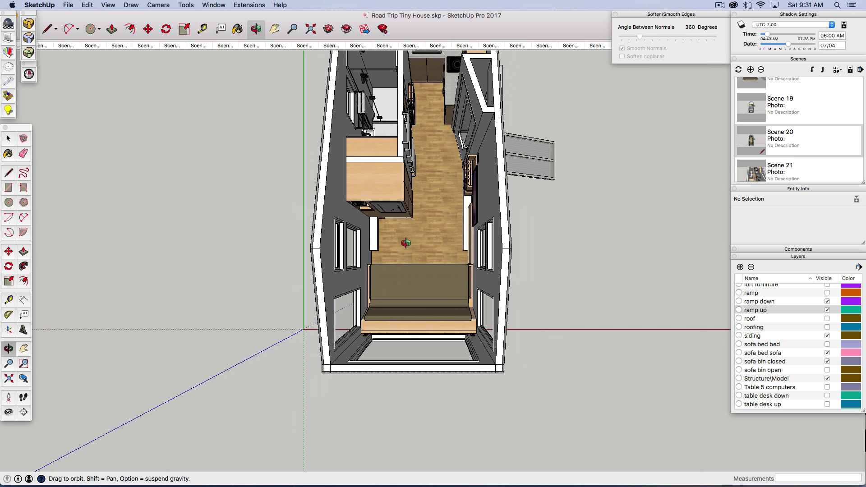
scroll(405, 141, up, 5)
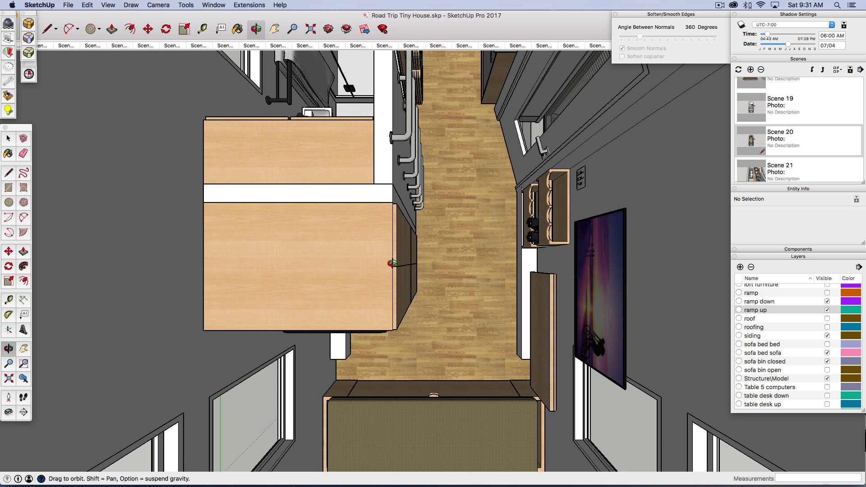
scroll(392, 262, up, 2)
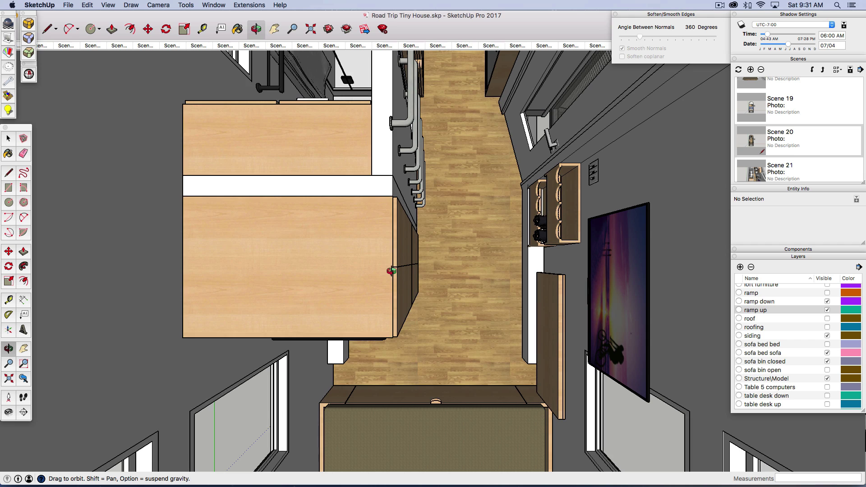
scroll(392, 271, down, 5)
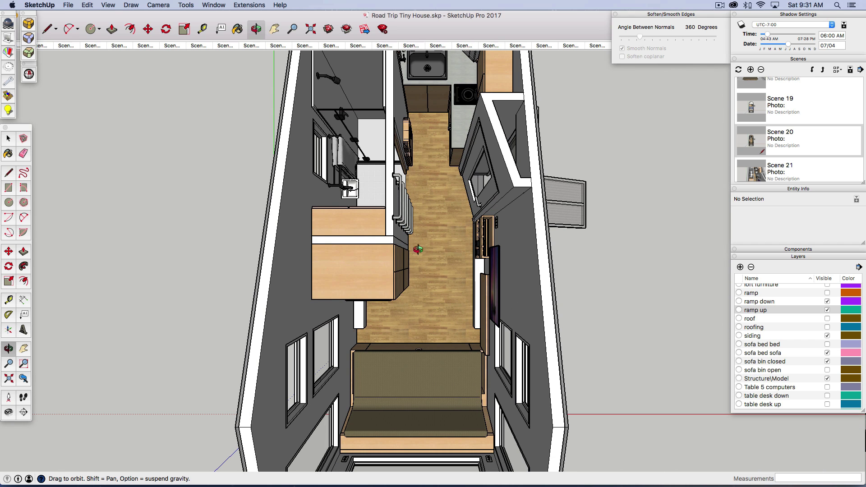
scroll(392, 374, up, 5)
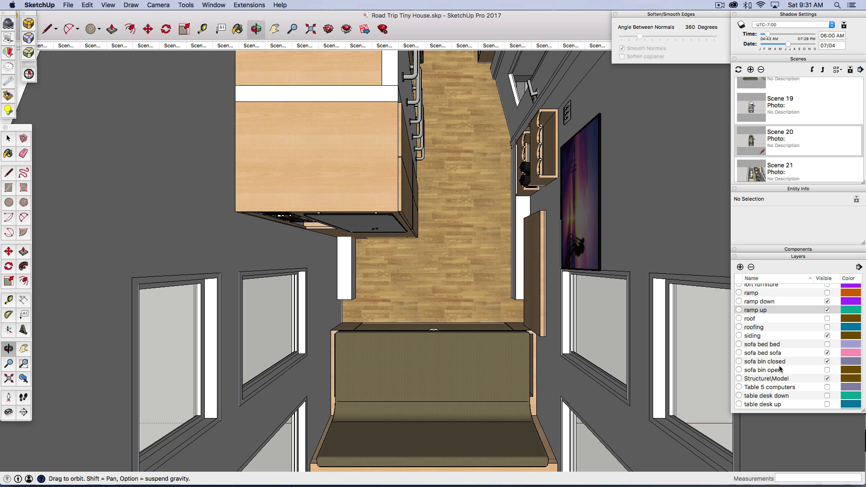
Make the table desk down layer visible, and briefly show and hide the table desk up layer.
scroll(781, 369, down, 5)
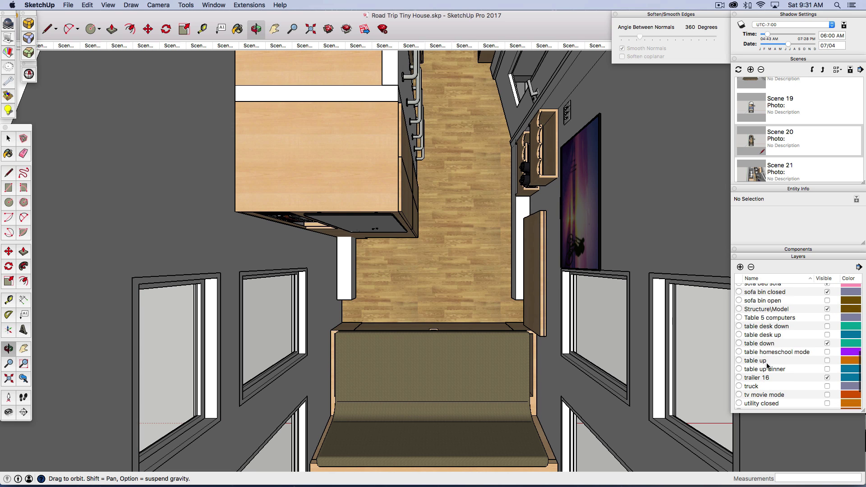
click(827, 326)
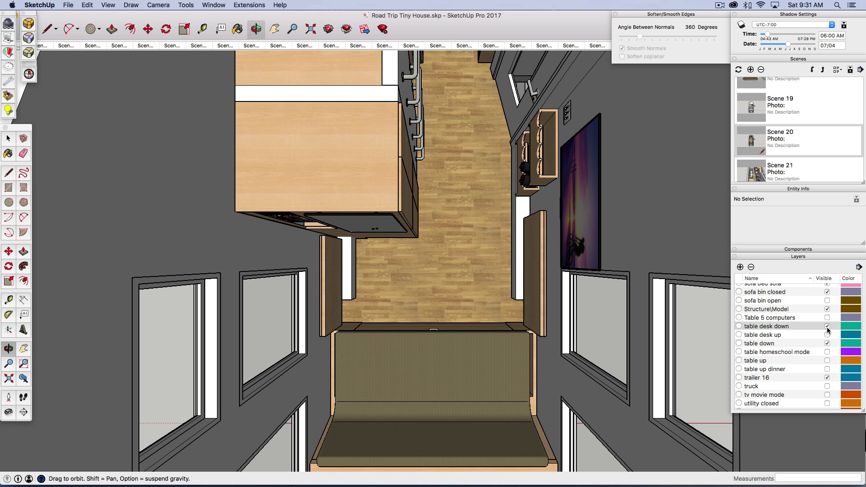
click(827, 334)
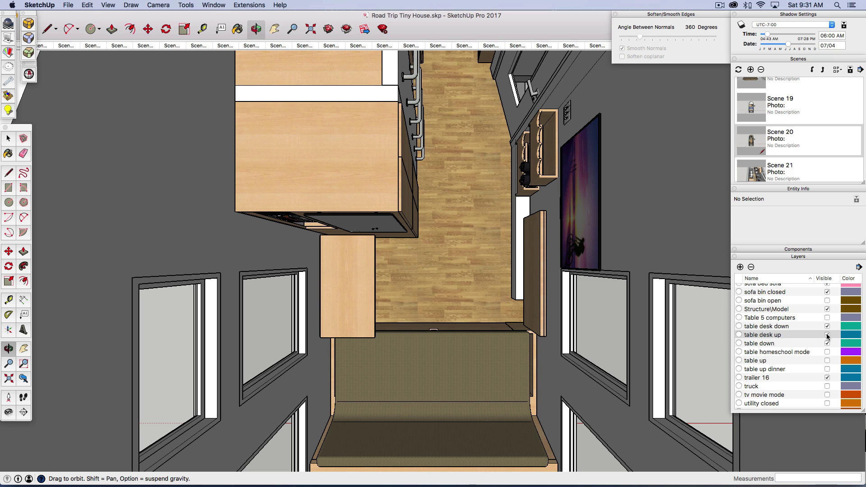
click(827, 335)
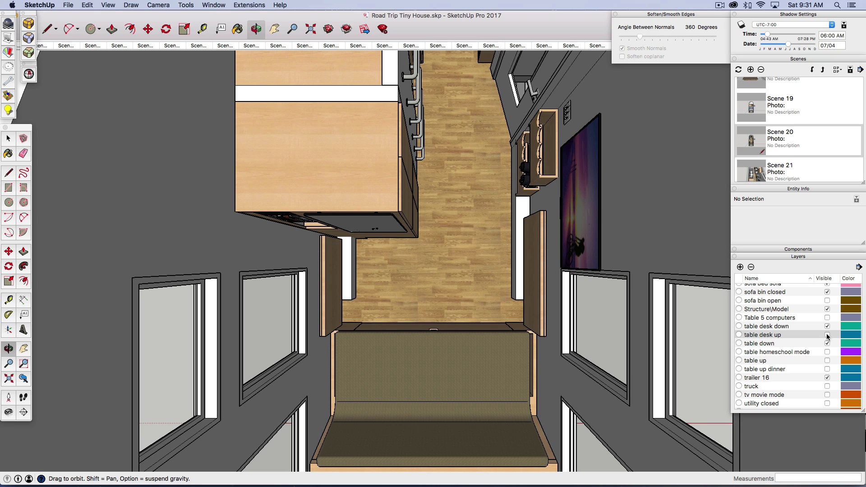
Briefly show and hide the table up layer.
click(827, 361)
click(827, 361)
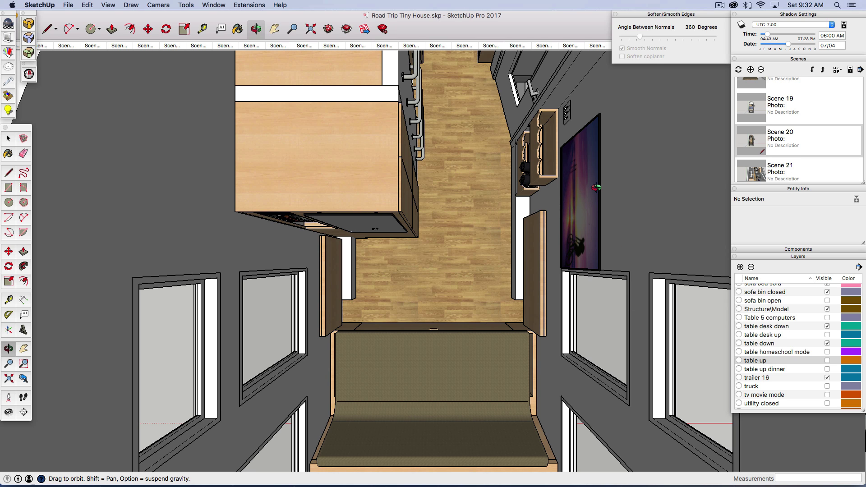
Examine the hallway, the bathroom with its shower and toilet, and the kitchen's sink and cooktop from above.
scroll(451, 440, down, 3)
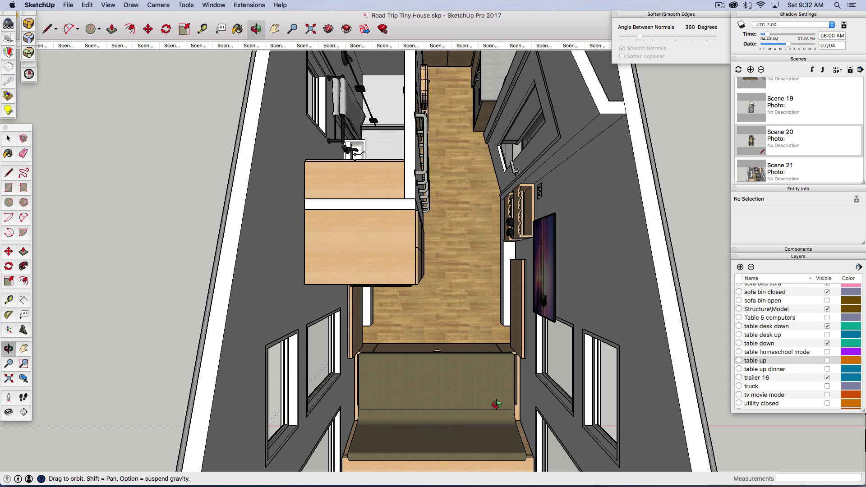
scroll(496, 405, down, 5)
scroll(492, 219, up, 5)
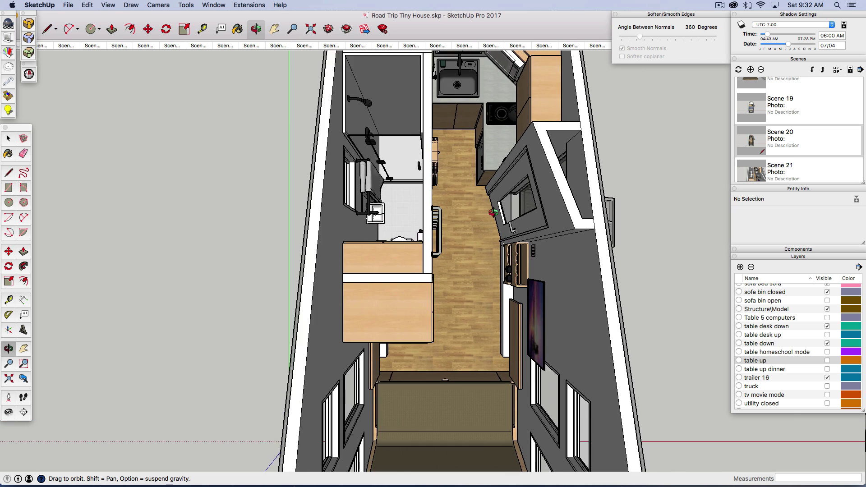
scroll(469, 288, down, 2)
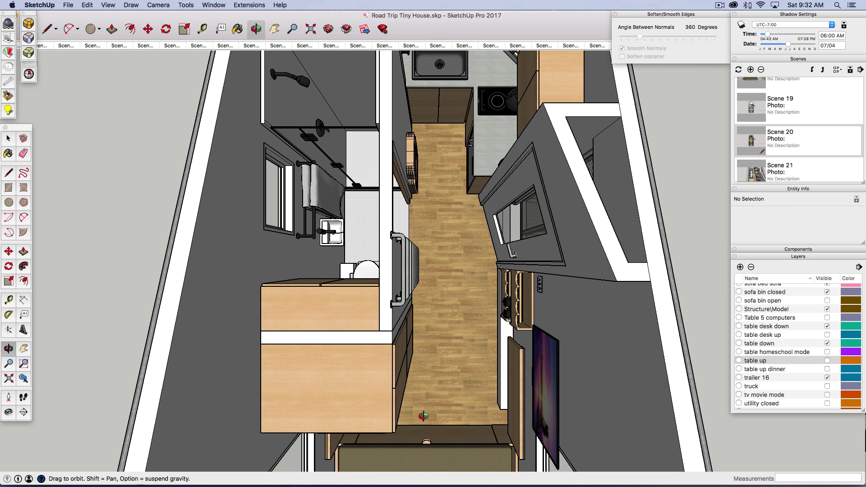
scroll(424, 416, down, 5)
scroll(324, 235, up, 7)
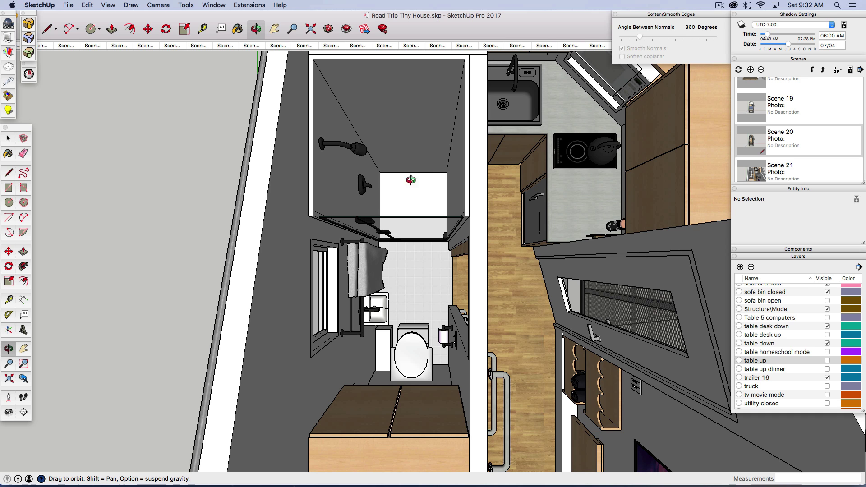
scroll(406, 186, down, 2)
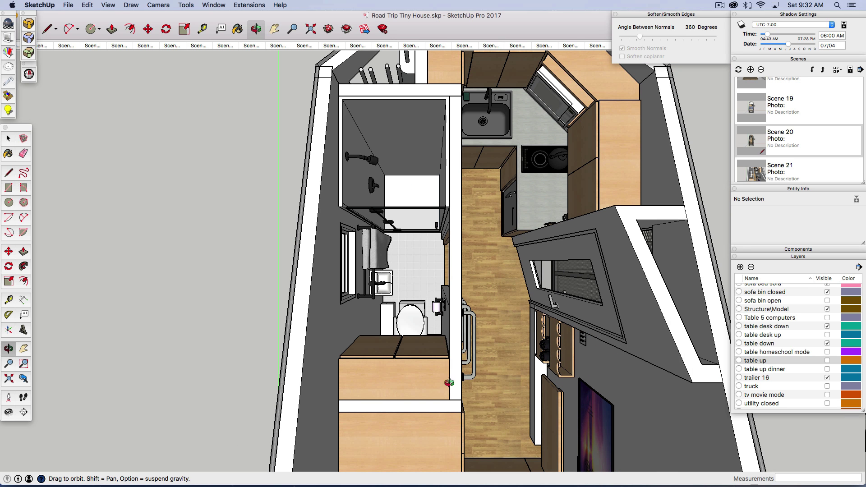
scroll(389, 372, down, 3)
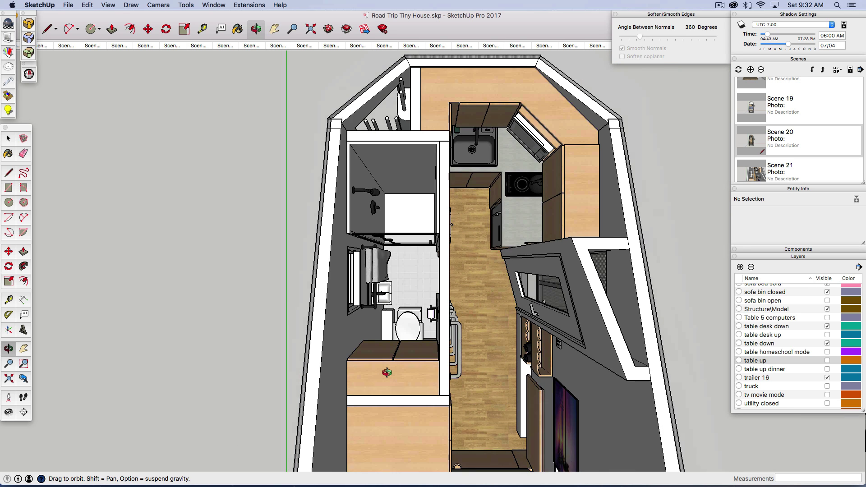
scroll(516, 185, up, 6)
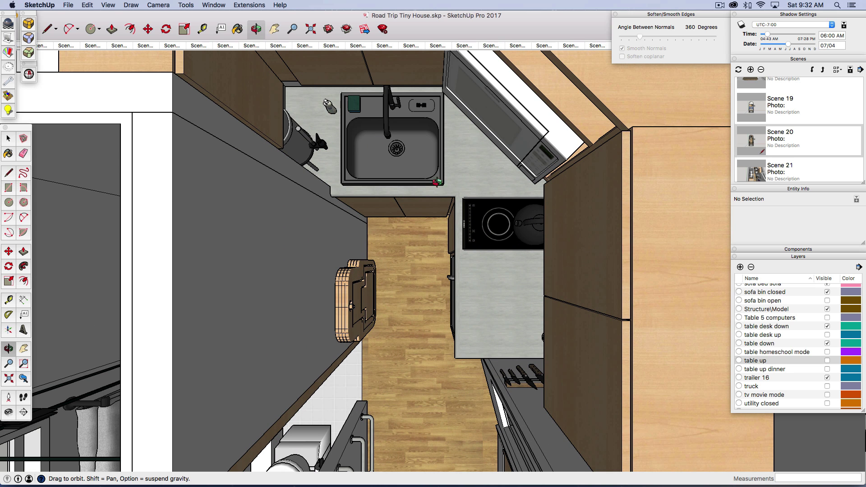
drag(353, 204, 341, 194)
Open Scene 41 and Scene 5 in turn to show the entry area and the kitchen counter.
scroll(772, 176, down, 5)
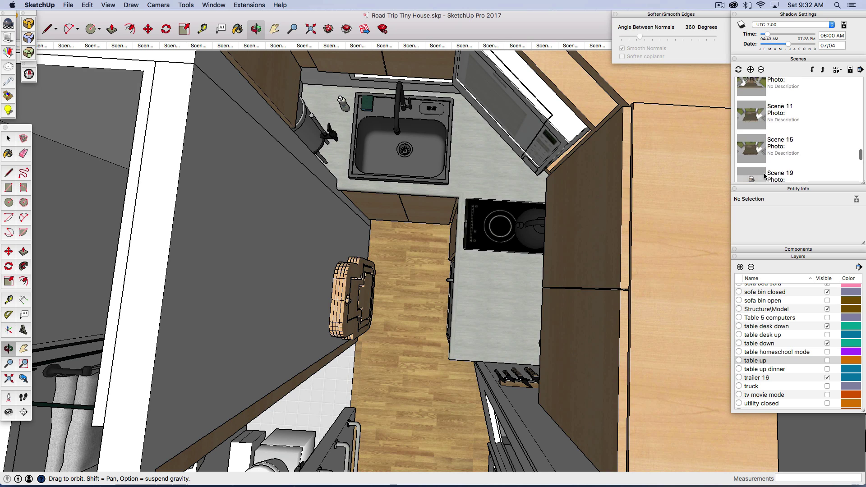
scroll(763, 178, up, 5)
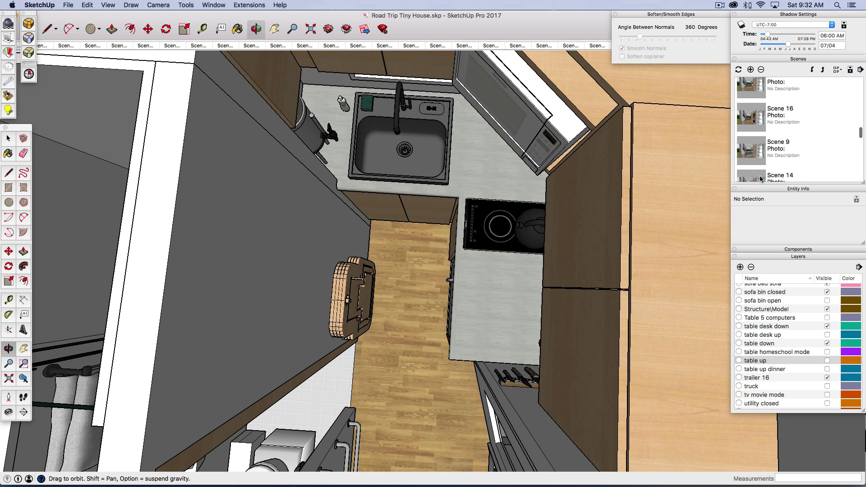
scroll(759, 166, up, 3)
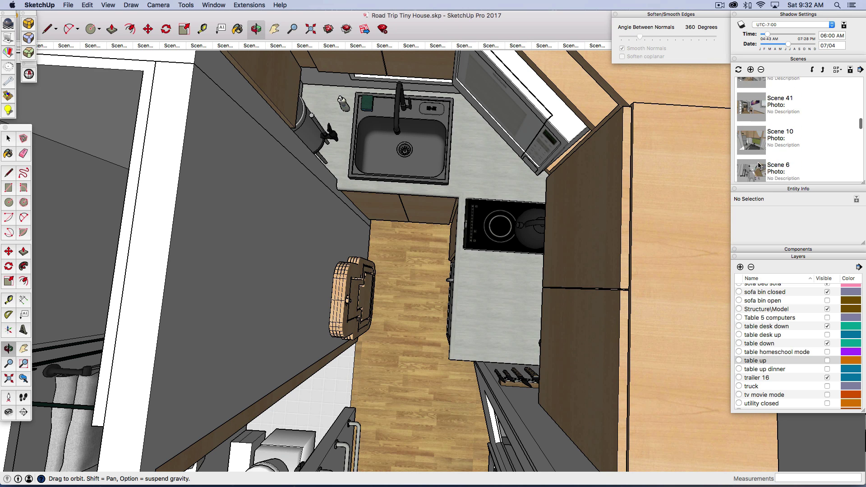
scroll(755, 142, up, 1)
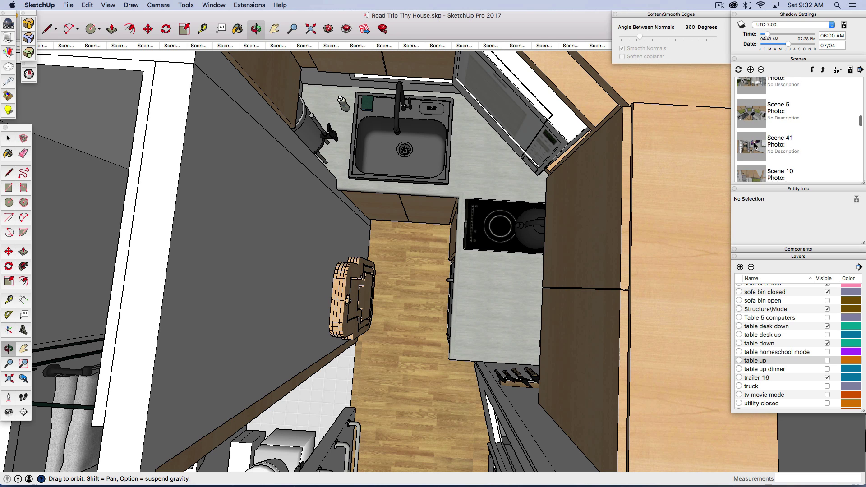
double_click(753, 147)
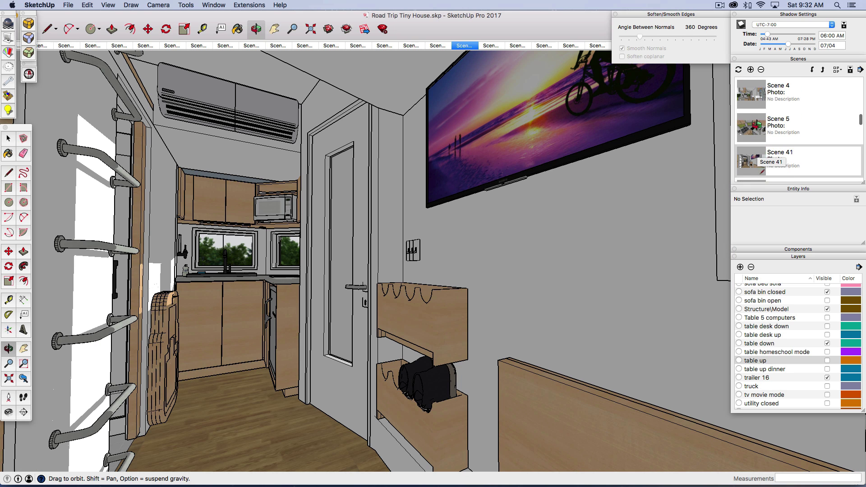
scroll(756, 135, up, 2)
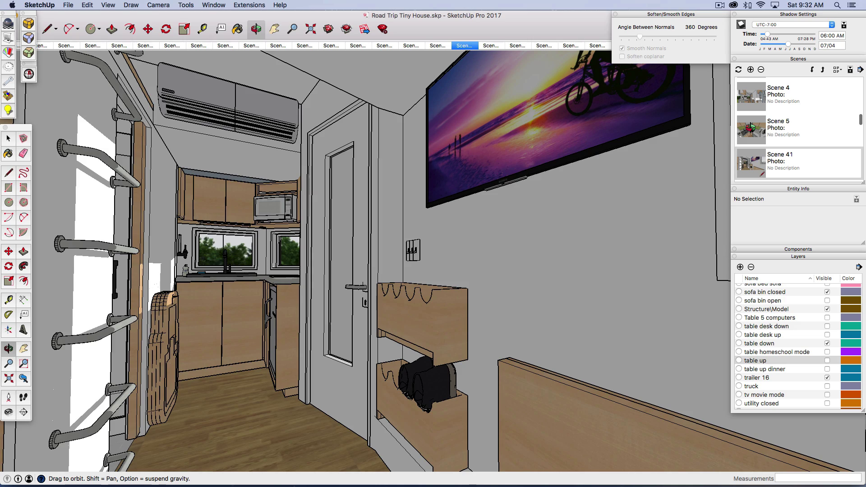
double_click(752, 131)
Open Scene 10 and examine the cylindrical water dispenser beside the kitchen sink.
scroll(766, 131, down, 2)
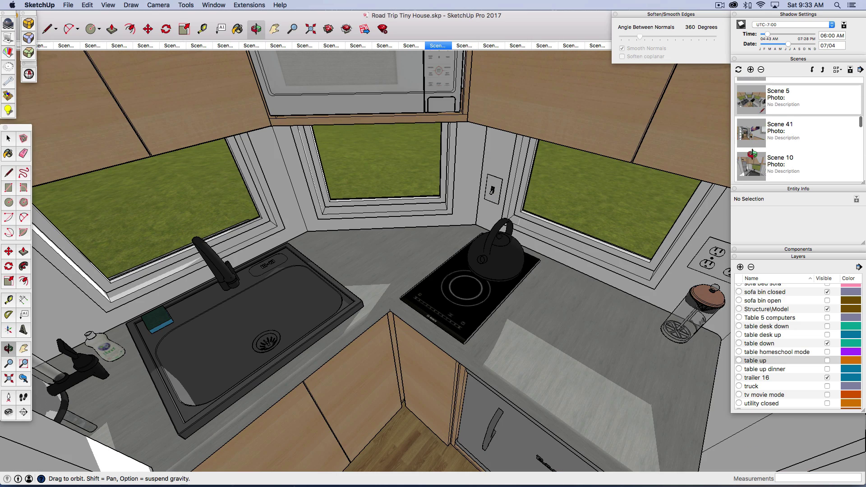
double_click(749, 155)
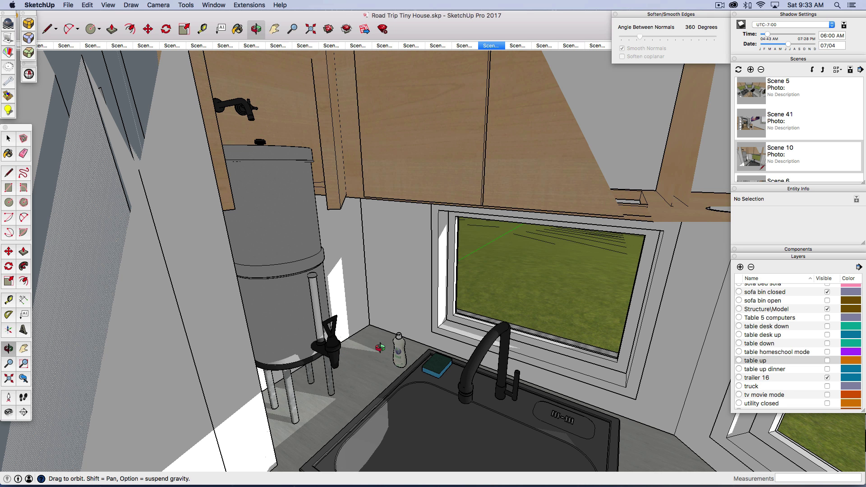
drag(323, 240, 261, 253)
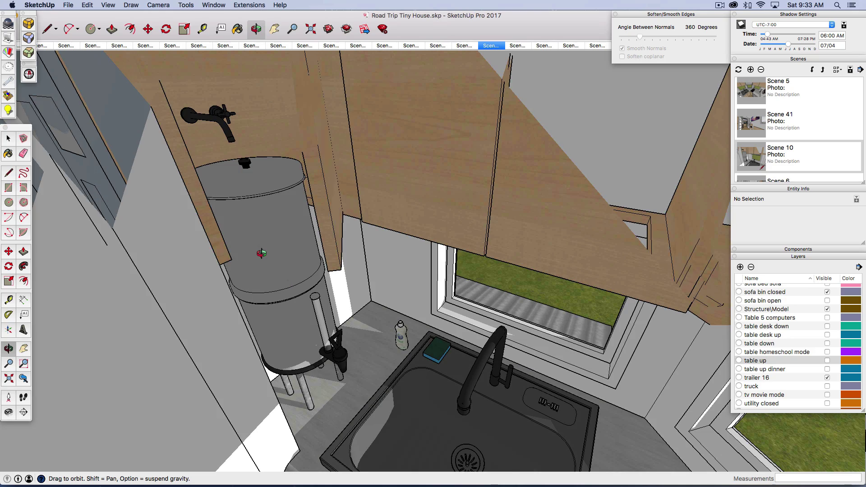
drag(484, 293, 480, 217)
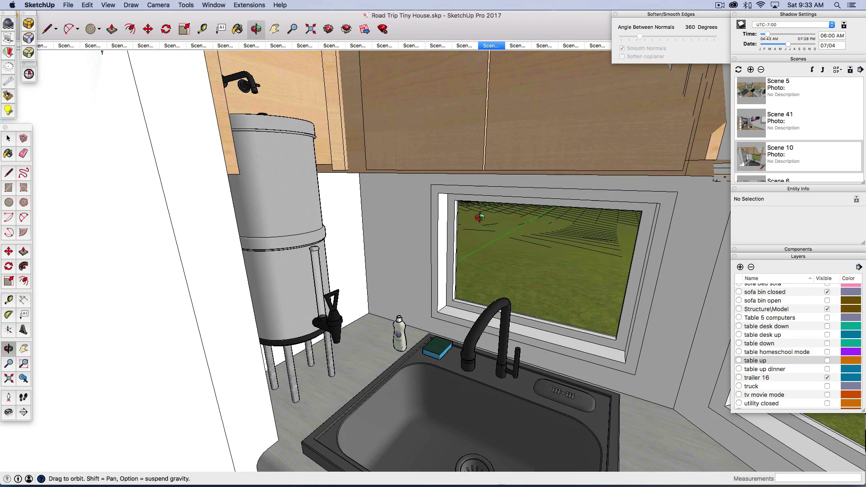
Move outside the trailer and examine the front utility compartments with the electrical panel, battery and propane tank.
scroll(507, 253, down, 10)
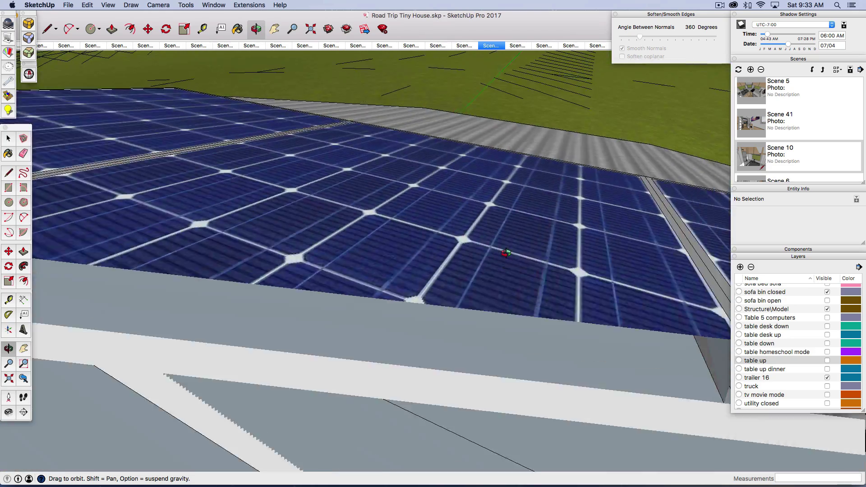
scroll(506, 253, down, 5)
scroll(615, 280, down, 5)
drag(614, 280, 476, 264)
scroll(475, 265, down, 5)
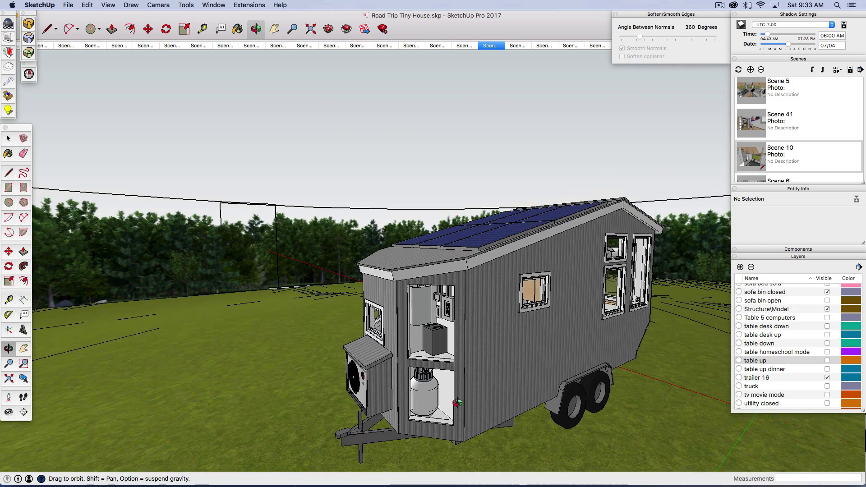
scroll(458, 395, up, 8)
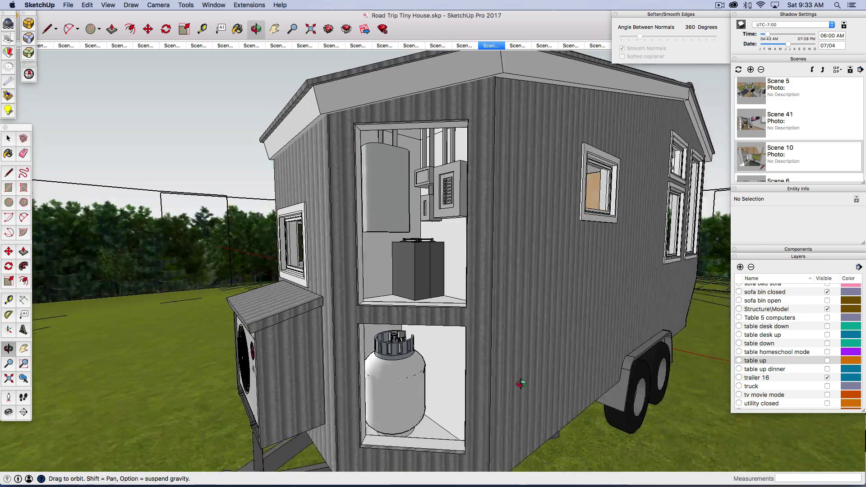
drag(520, 383, 549, 390)
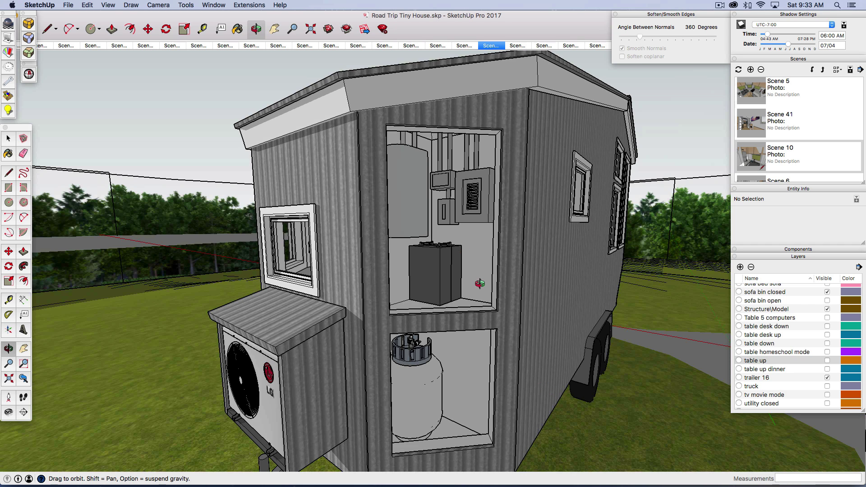
drag(481, 284, 446, 165)
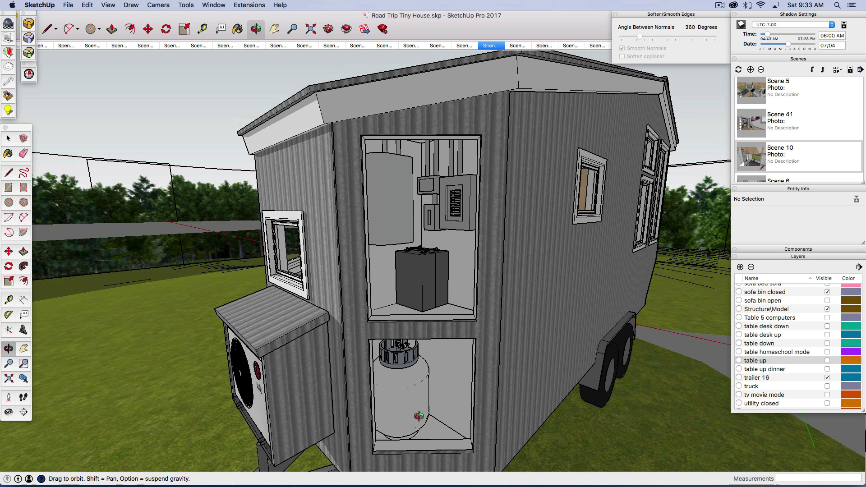
drag(471, 345, 449, 348)
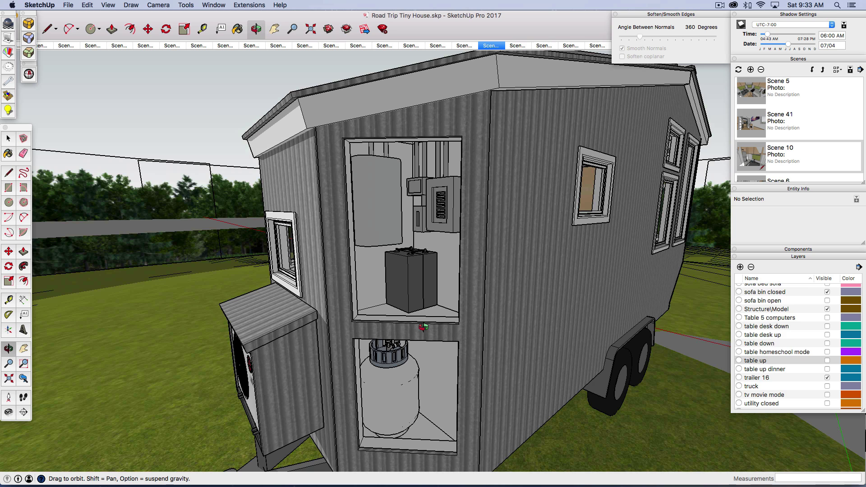
Find and open Scene 38 to show the utility compartments with the lower outer door open.
scroll(800, 362, up, 4)
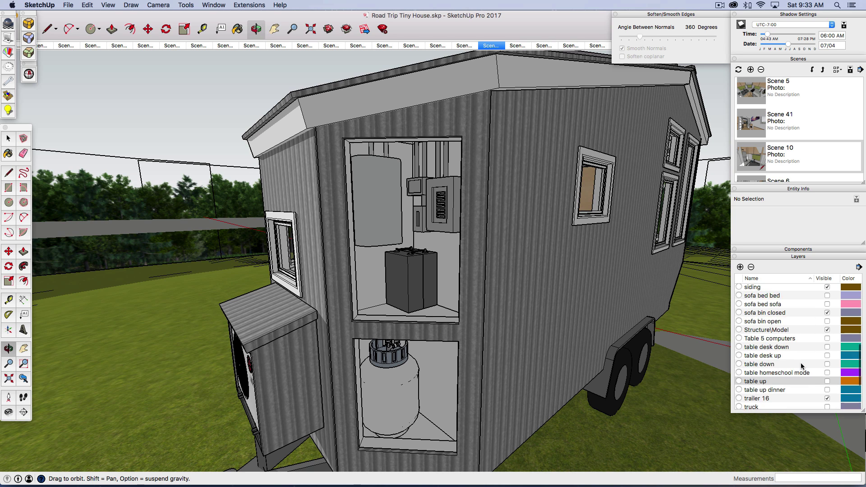
scroll(795, 138, down, 5)
scroll(794, 139, down, 5)
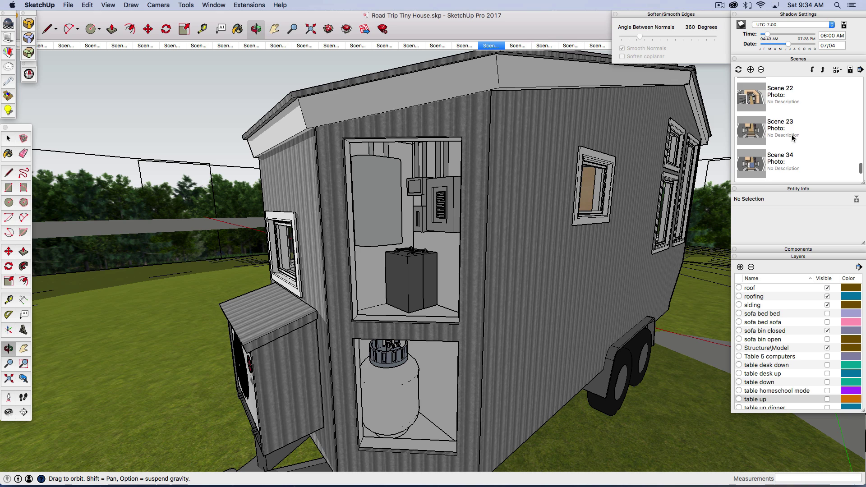
scroll(791, 140, down, 3)
scroll(768, 143, up, 8)
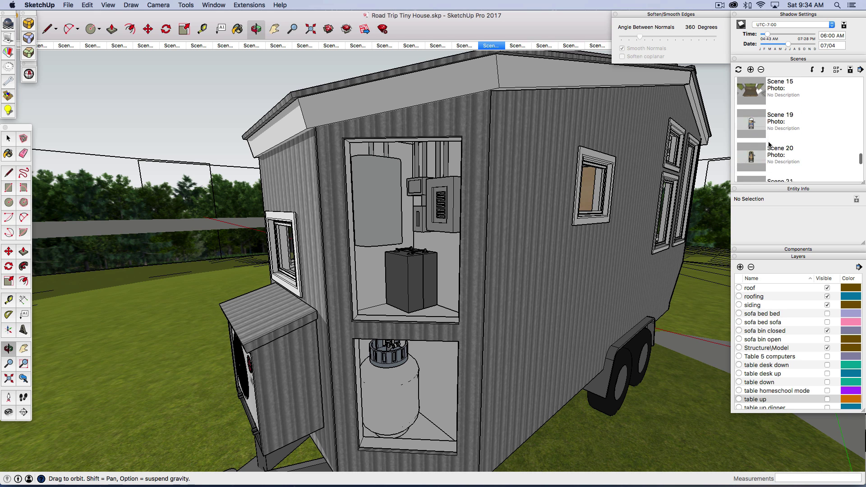
scroll(770, 144, up, 5)
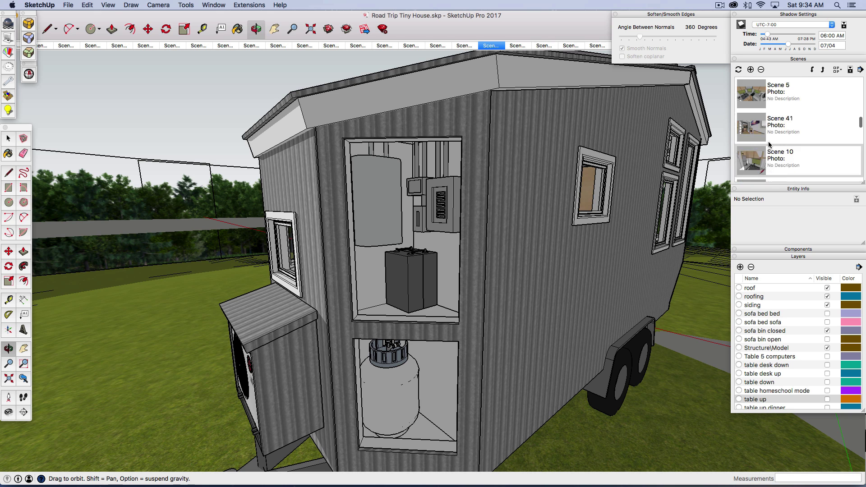
scroll(769, 144, up, 3)
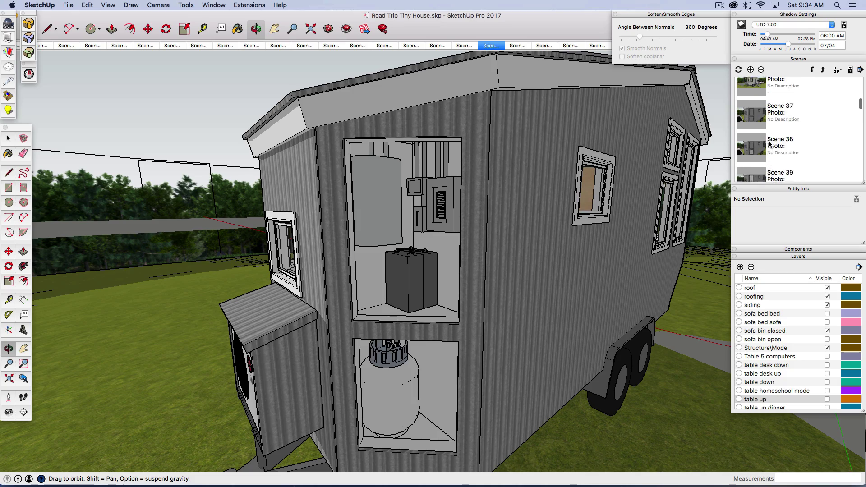
double_click(754, 132)
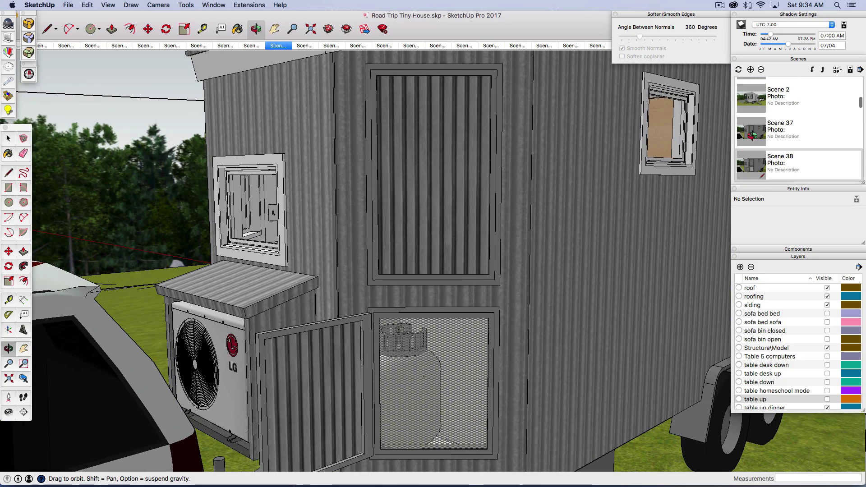
Compare the closed utility doors in Scene 37 with the mesh-covered propane compartment in Scene 38.
double_click(753, 133)
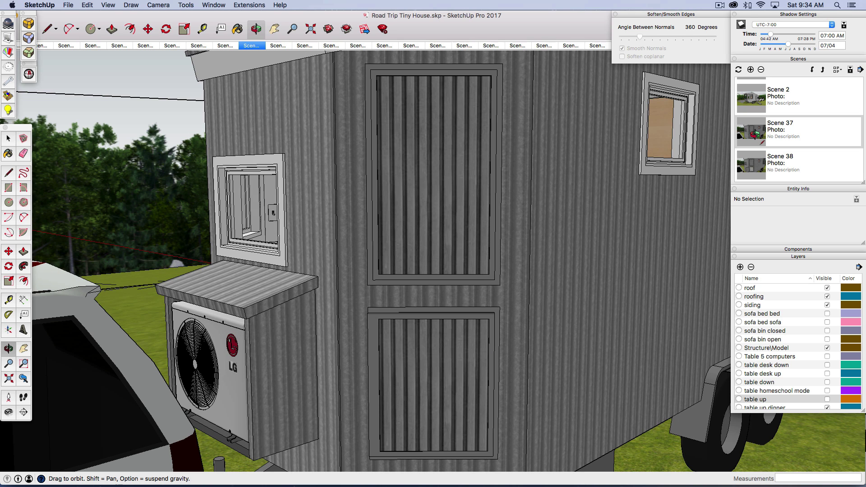
double_click(750, 162)
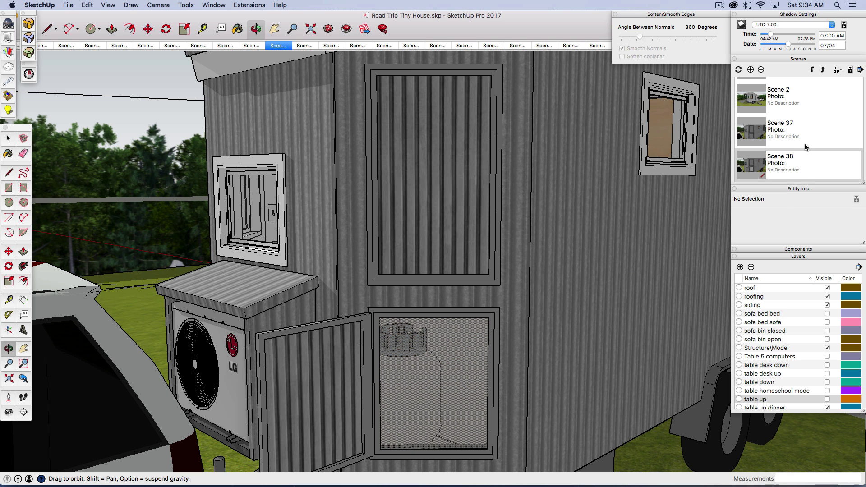
Open Scene 39 and examine the fully open utility compartments from above, up close and with the whole trailer in view.
scroll(747, 162, down, 2)
click(747, 162)
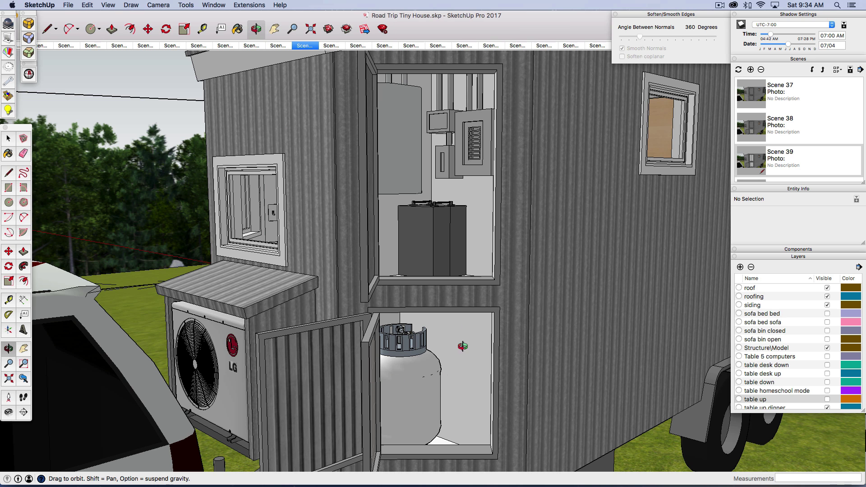
drag(541, 244, 535, 294)
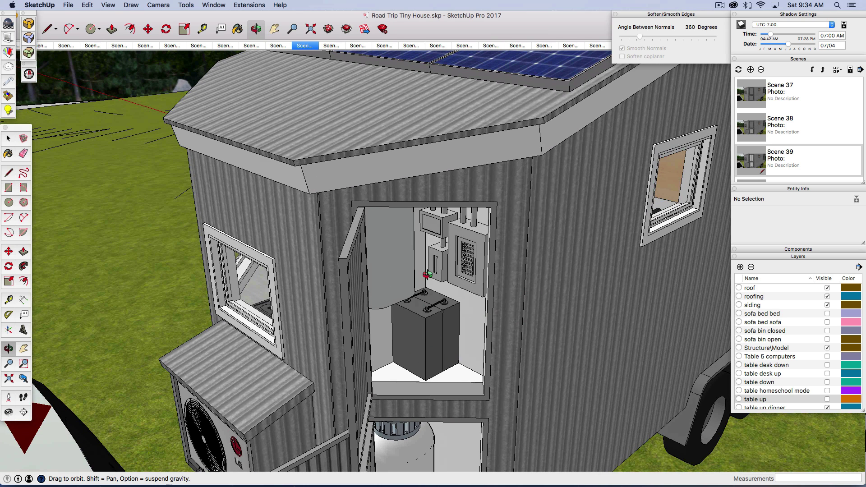
drag(434, 460, 418, 385)
scroll(418, 385, down, 5)
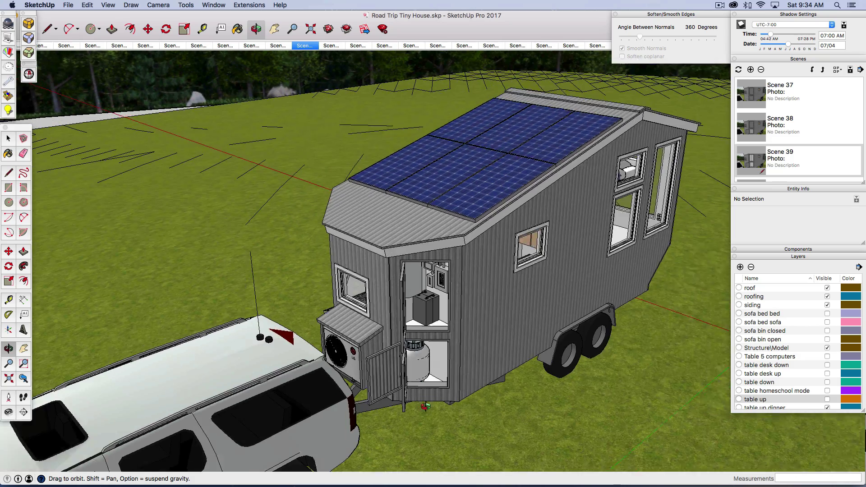
Examine the open front utility compartments with the battery, electrical panel and propane tank, close up and from different angles.
scroll(410, 321, up, 8)
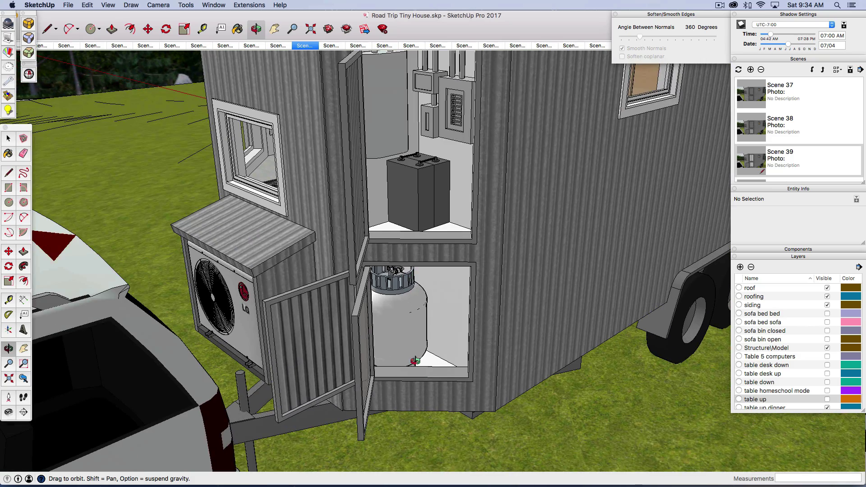
scroll(416, 362, down, 3)
scroll(438, 209, down, 3)
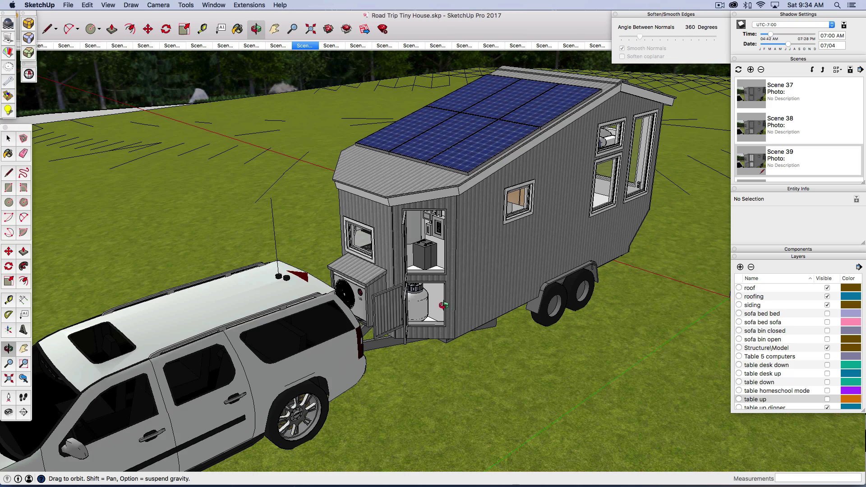
scroll(444, 306, up, 6)
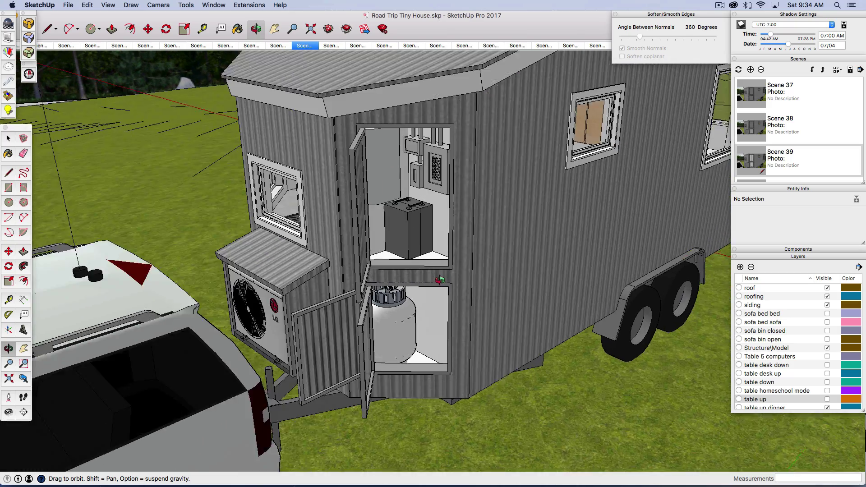
scroll(439, 280, up, 2)
drag(262, 256, 376, 258)
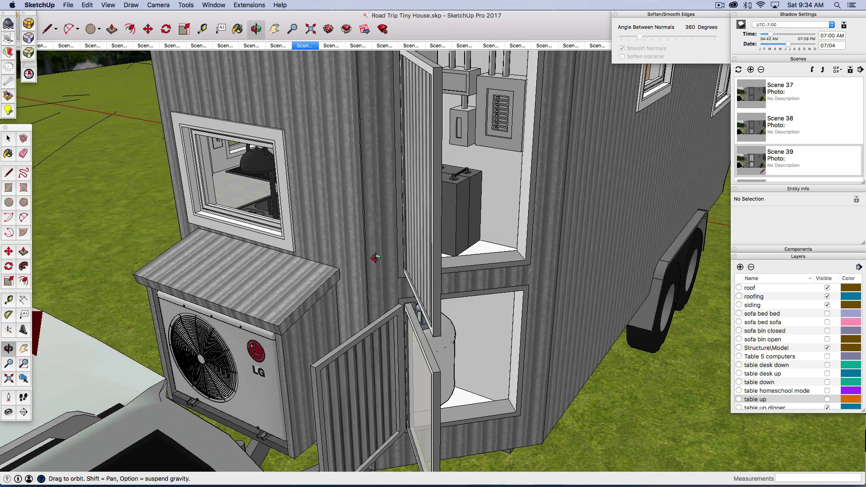
drag(289, 178, 348, 290)
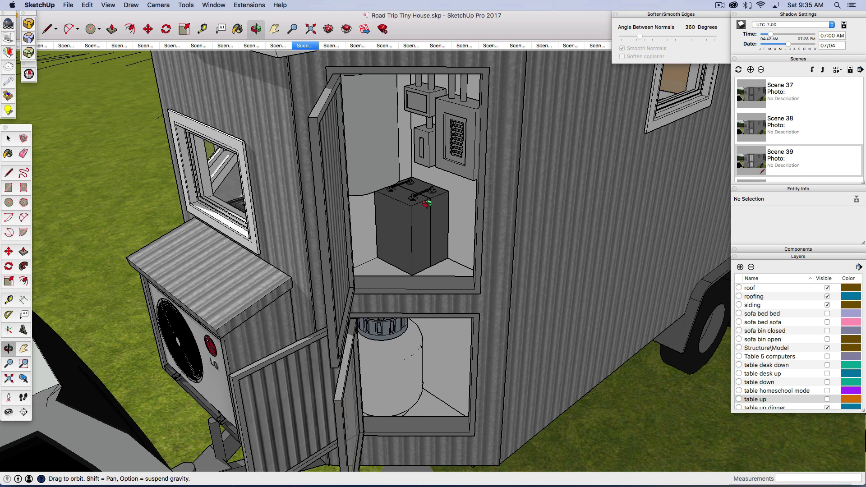
scroll(432, 242, down, 3)
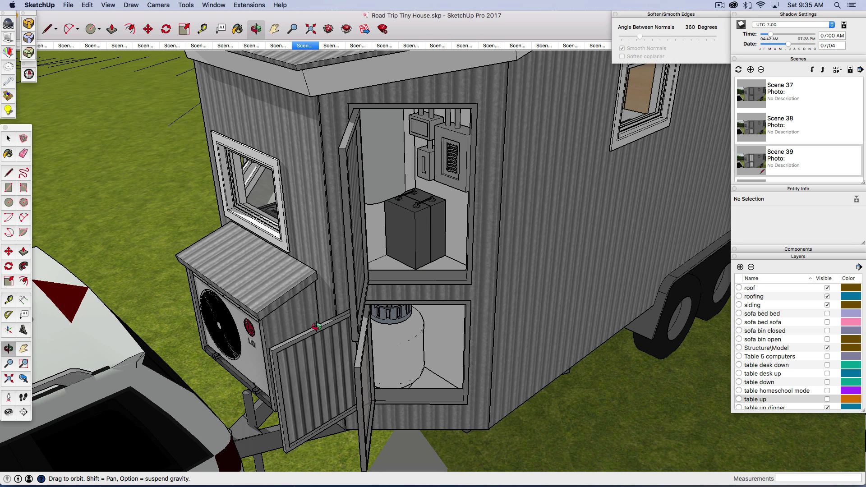
Move around the hitch end past the LG outdoor unit and examine the mesh ramp where it meets the entry threshold.
drag(264, 328, 534, 326)
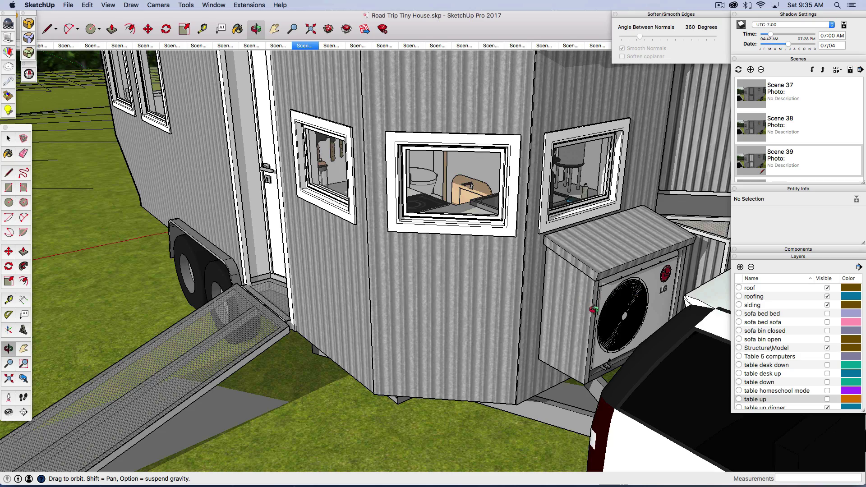
drag(618, 299, 650, 308)
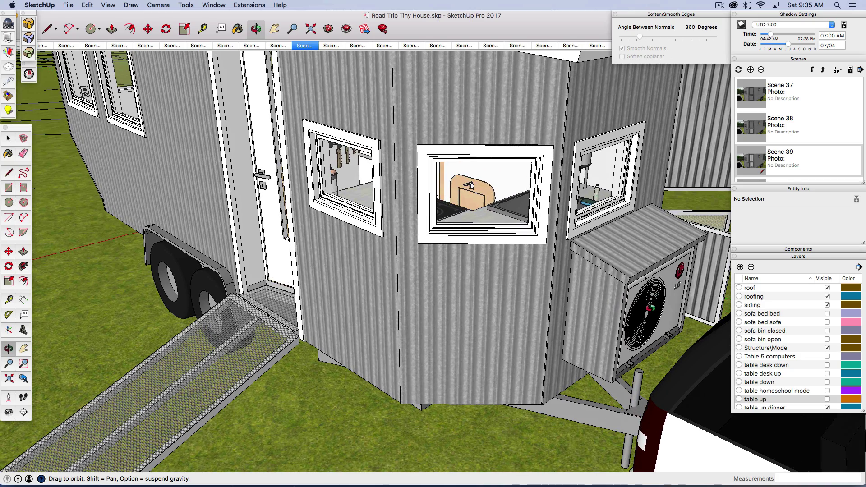
scroll(512, 312, down, 6)
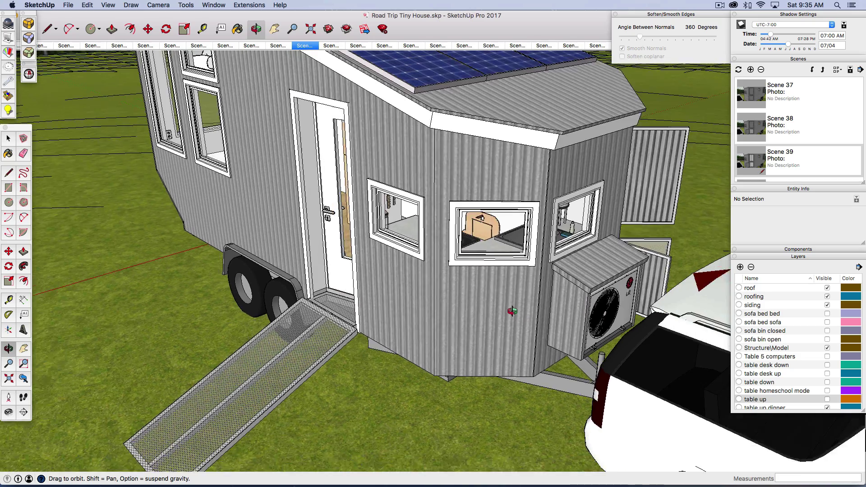
scroll(266, 378, up, 3)
scroll(307, 345, up, 5)
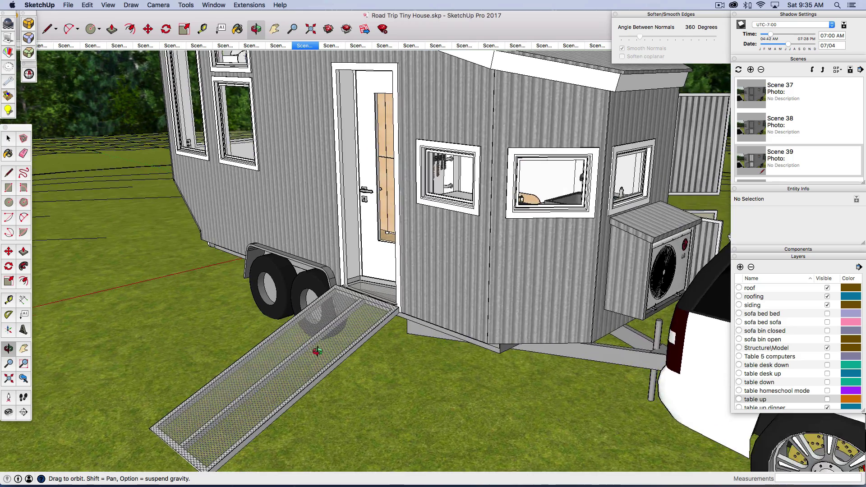
scroll(385, 293, up, 8)
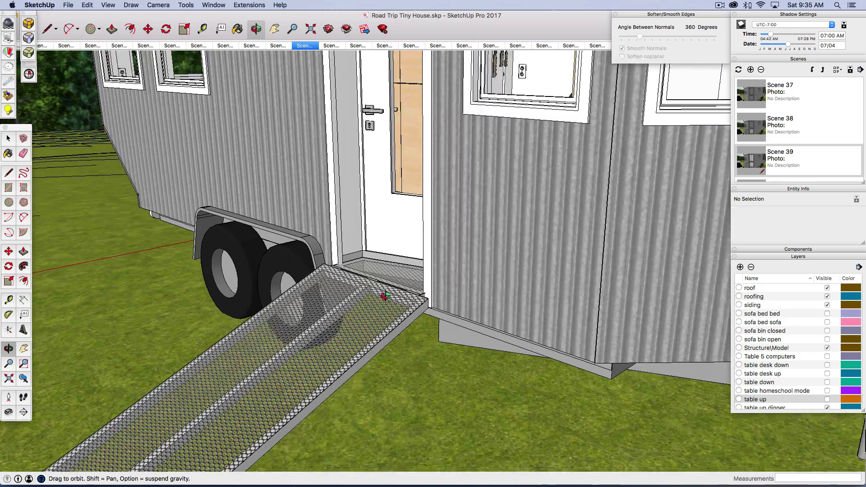
scroll(444, 323, up, 1)
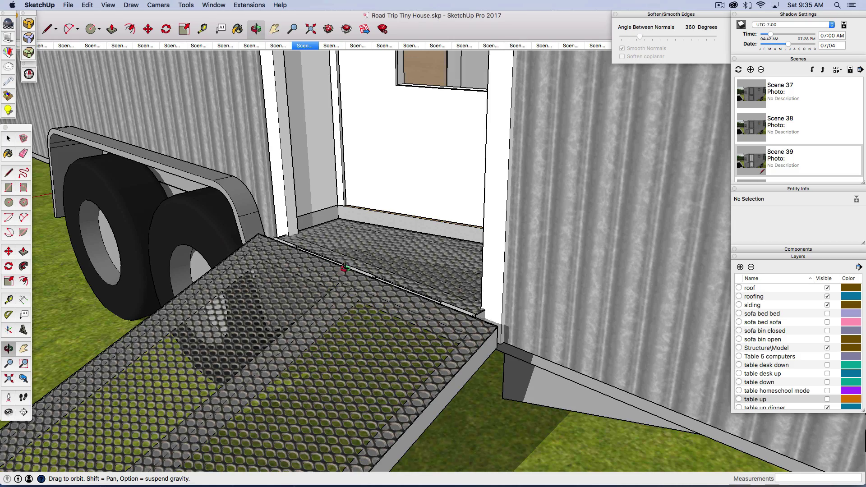
scroll(447, 280, down, 10)
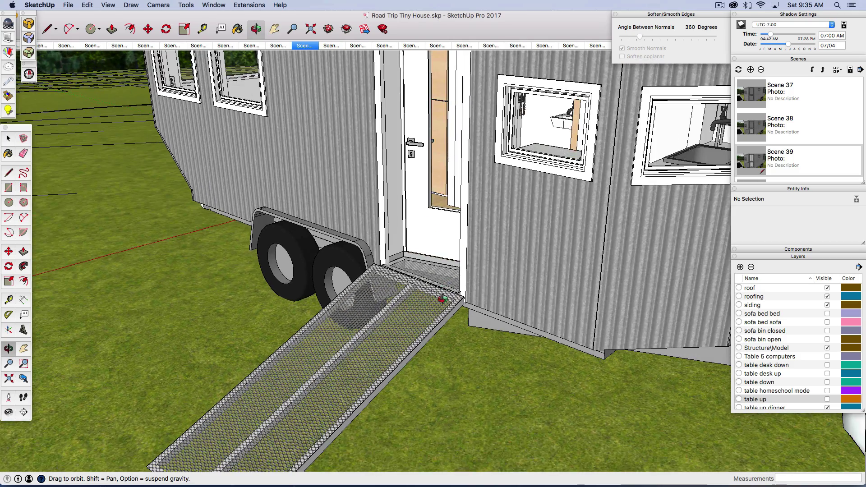
Examine the recessed mesh landing in front of the entry door from above and with the ramp in view.
drag(442, 299, 423, 300)
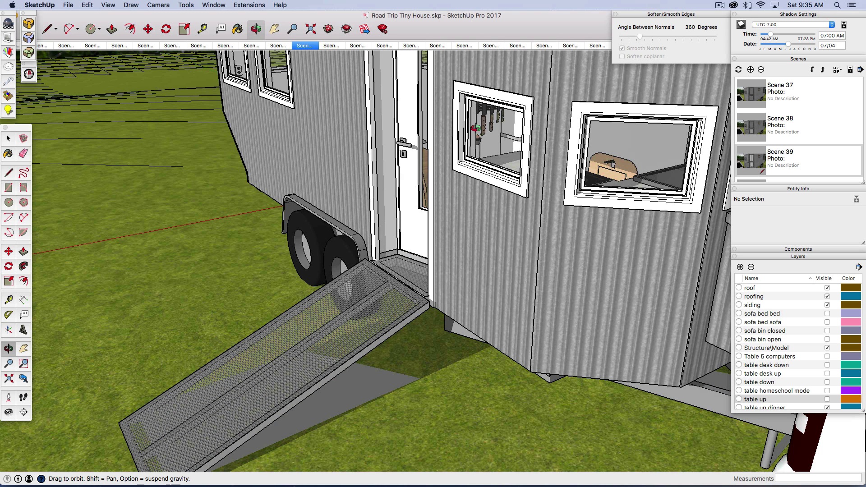
drag(439, 287, 442, 318)
scroll(441, 319, up, 10)
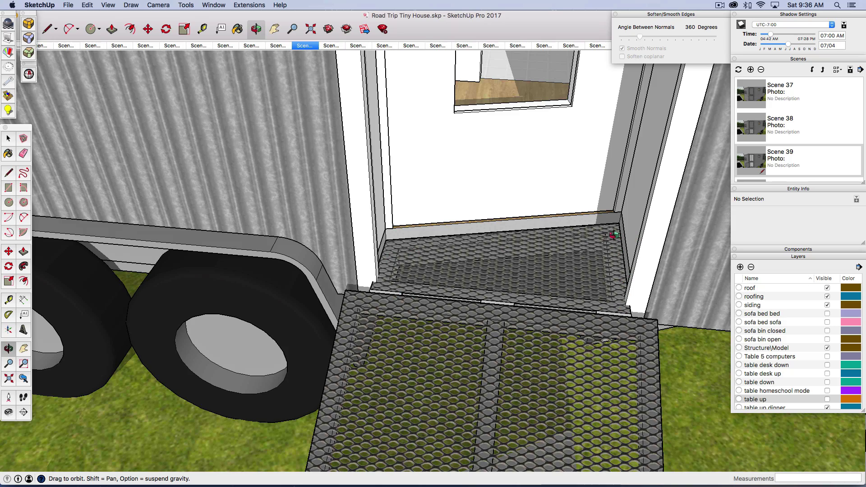
drag(416, 286, 438, 293)
drag(535, 361, 534, 327)
drag(427, 336, 430, 275)
scroll(431, 276, down, 3)
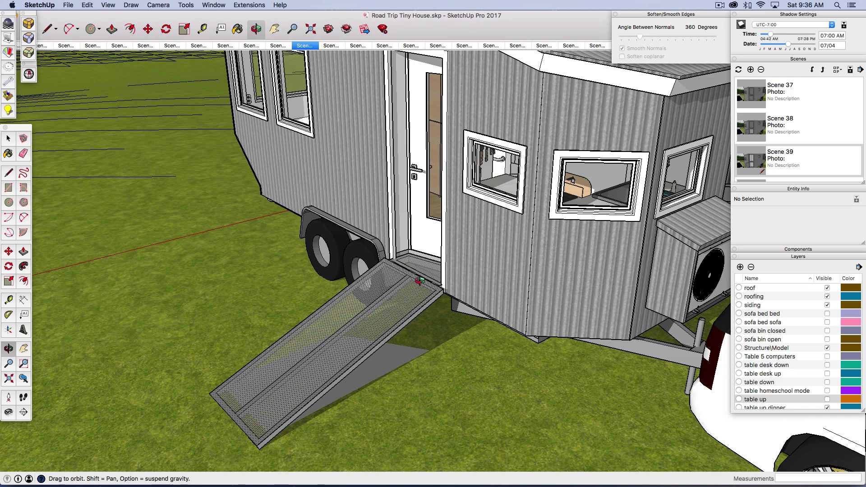
Inspect the upper end of the ramp beside the trailer wheels, ending with the whole entry side in view.
scroll(408, 279, up, 3)
scroll(408, 279, up, 3)
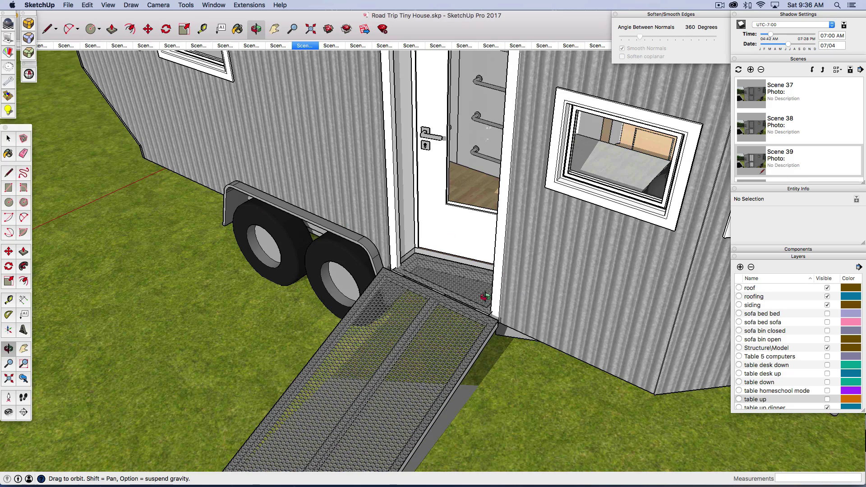
drag(422, 320, 432, 314)
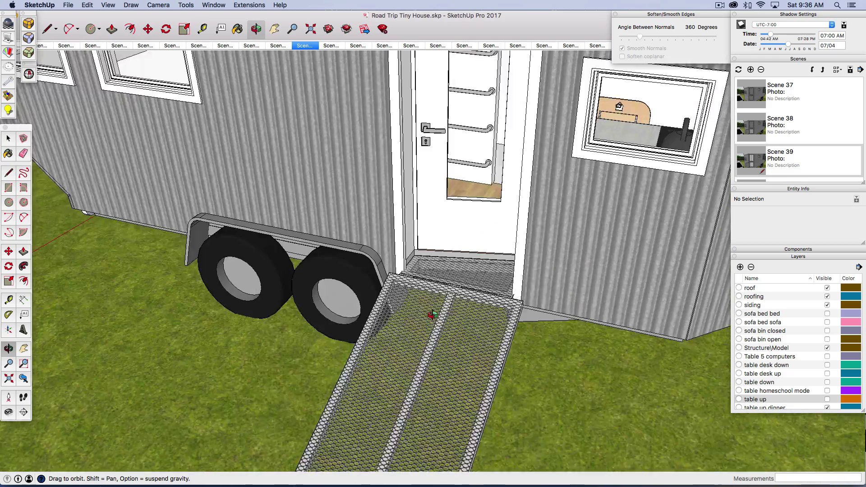
scroll(432, 315, down, 10)
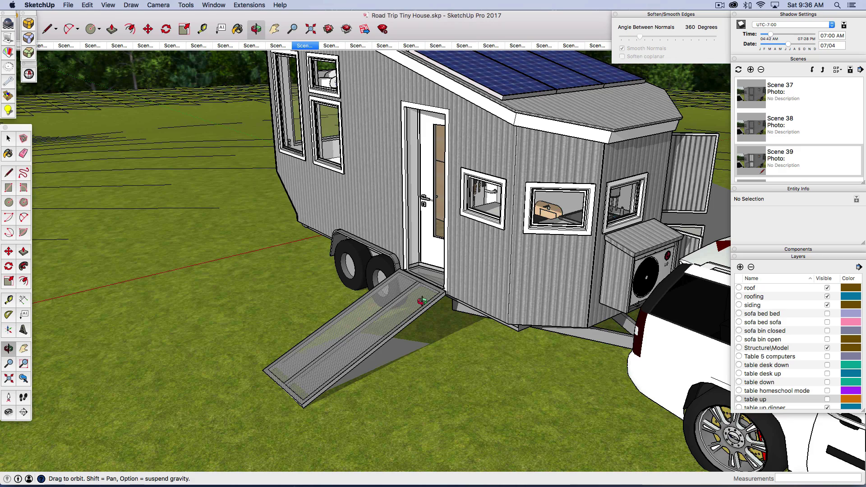
drag(422, 301, 448, 315)
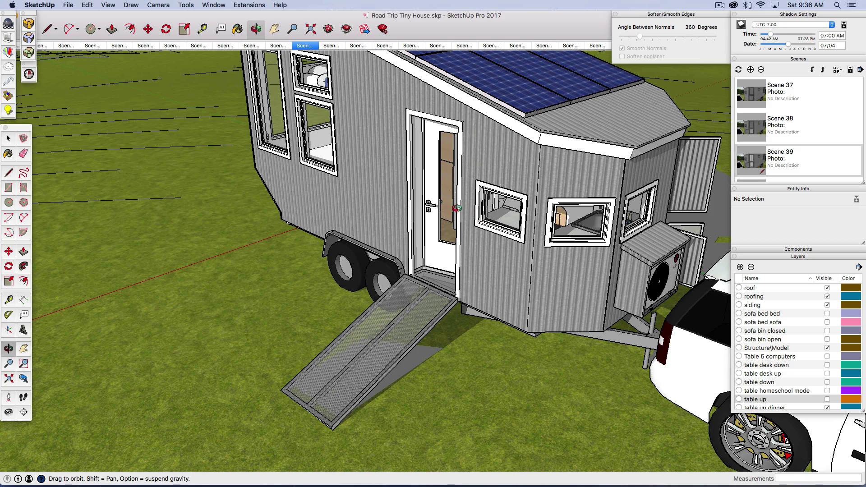
Inspect the joint between ramp and angled landing up close, and view the ramp from the rear of the trailer.
drag(452, 212, 491, 264)
scroll(490, 268, up, 10)
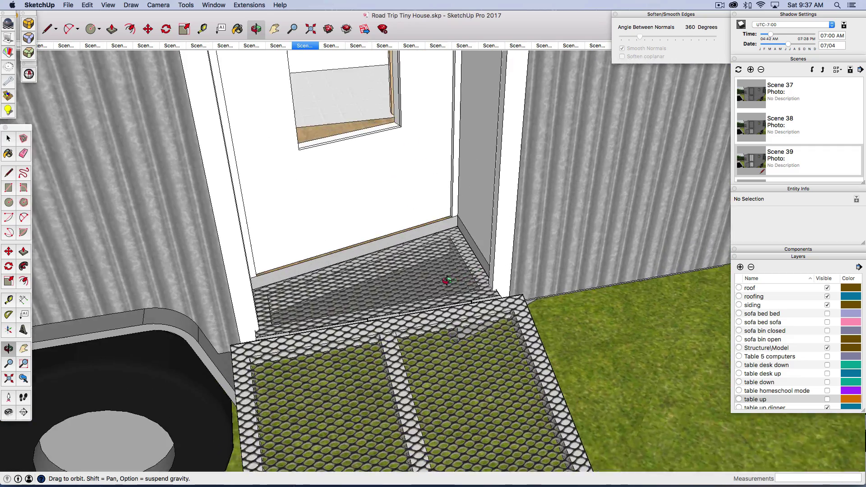
drag(446, 281, 417, 287)
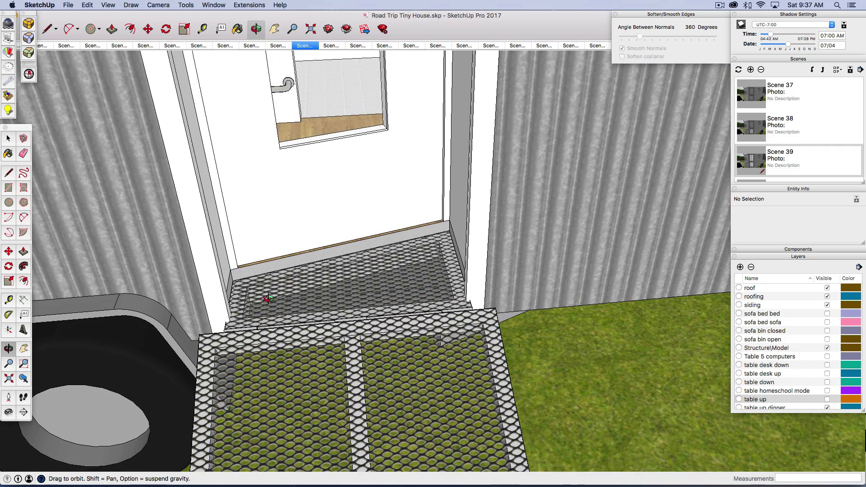
drag(258, 300, 243, 285)
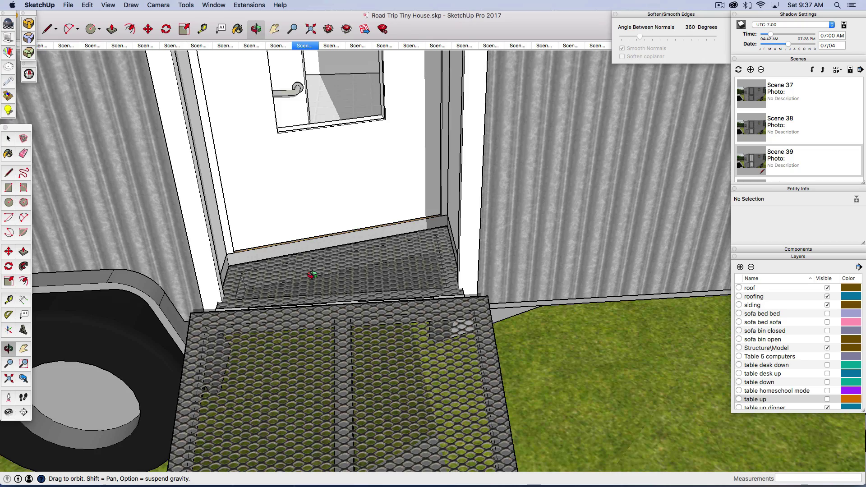
scroll(461, 253, down, 10)
drag(445, 257, 399, 268)
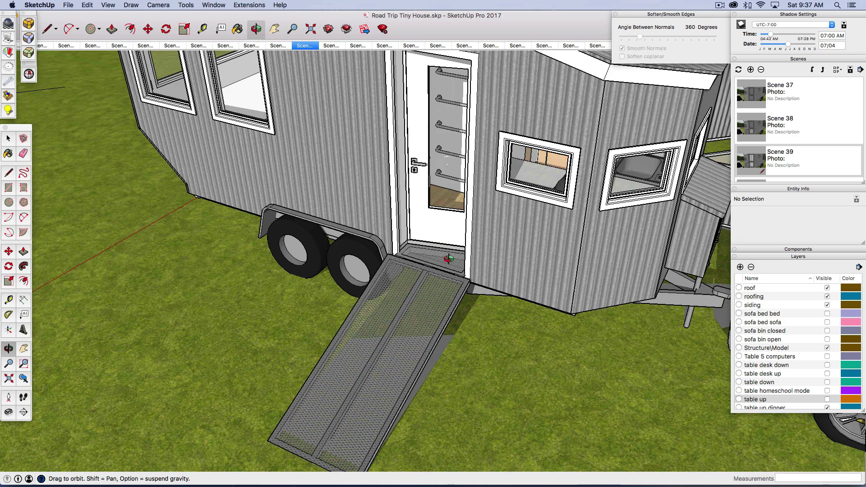
scroll(445, 263, up, 5)
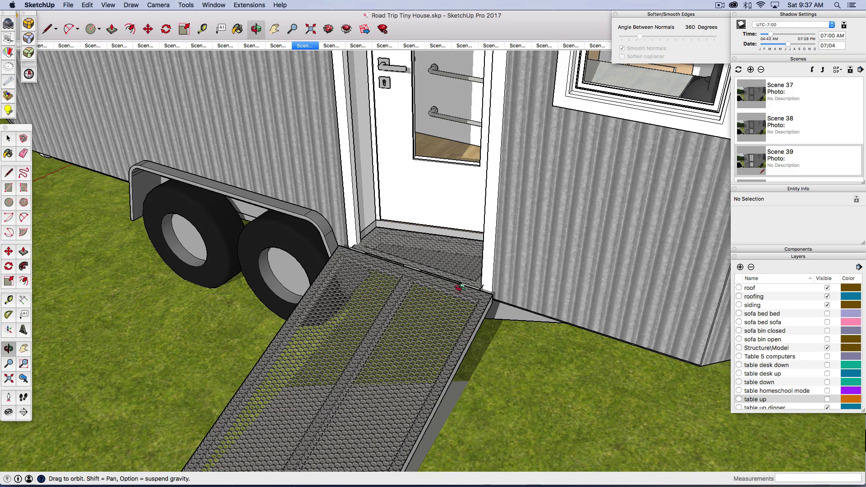
scroll(463, 287, down, 5)
mouse_move(431, 279)
mouse_down()
mouse_move(609, 292)
mouse_move(437, 273)
mouse_up()
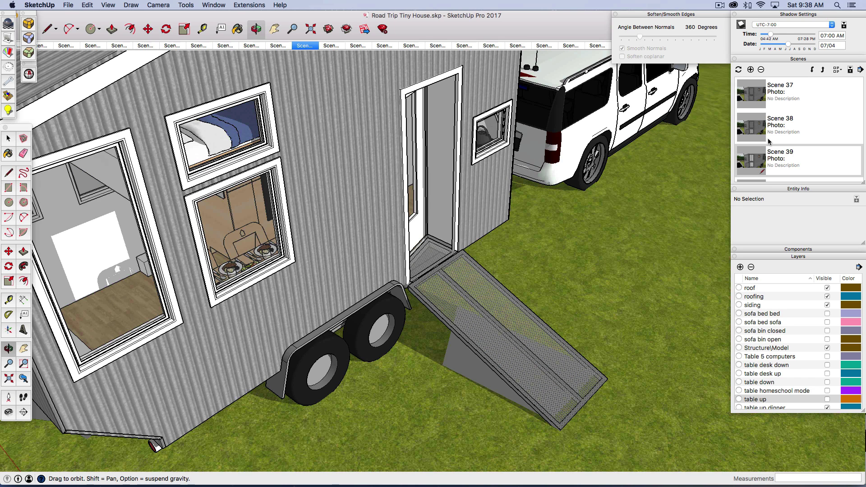
Browse the saved scenes and open the kitchen scene looking down on the sink and cooktop.
scroll(767, 140, up, 4)
scroll(754, 129, up, 6)
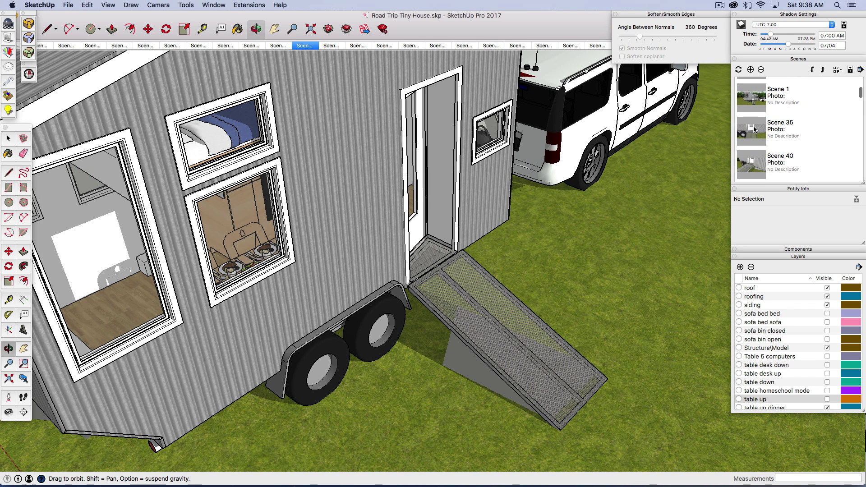
scroll(754, 129, down, 10)
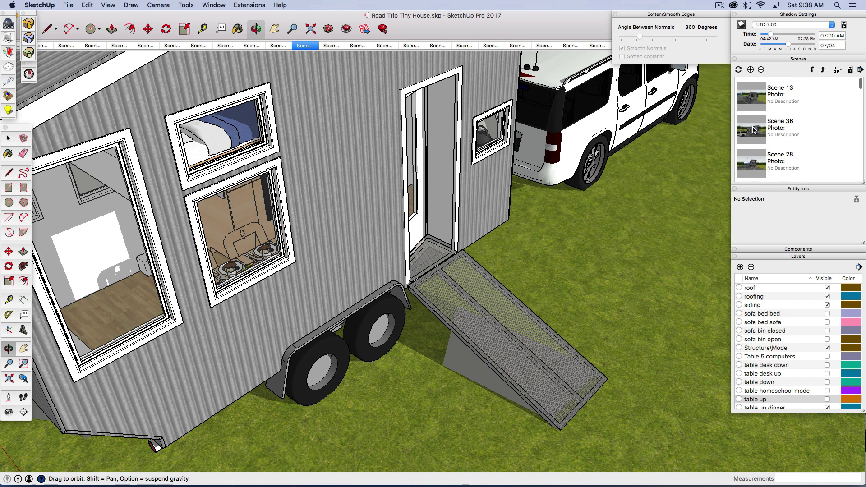
scroll(752, 129, down, 3)
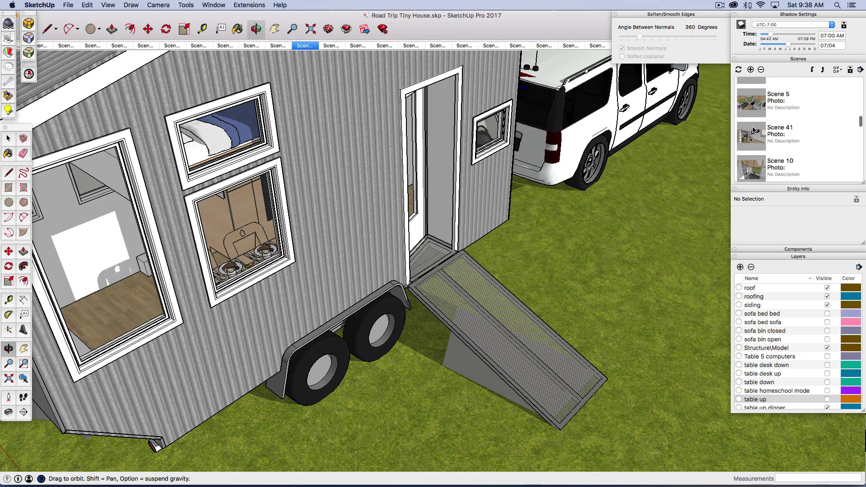
click(759, 128)
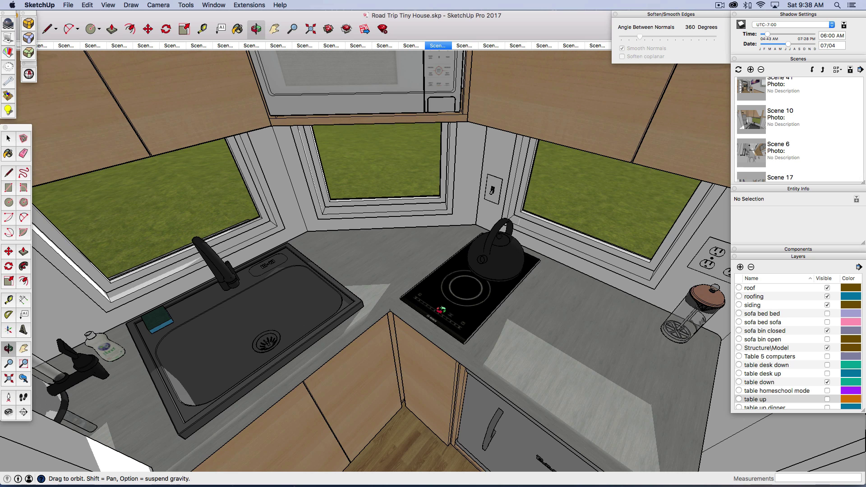
Open Scene 6 to view the bathroom sink, towel rack and toilet from above.
key(shift+s)
scroll(756, 130, down, 2)
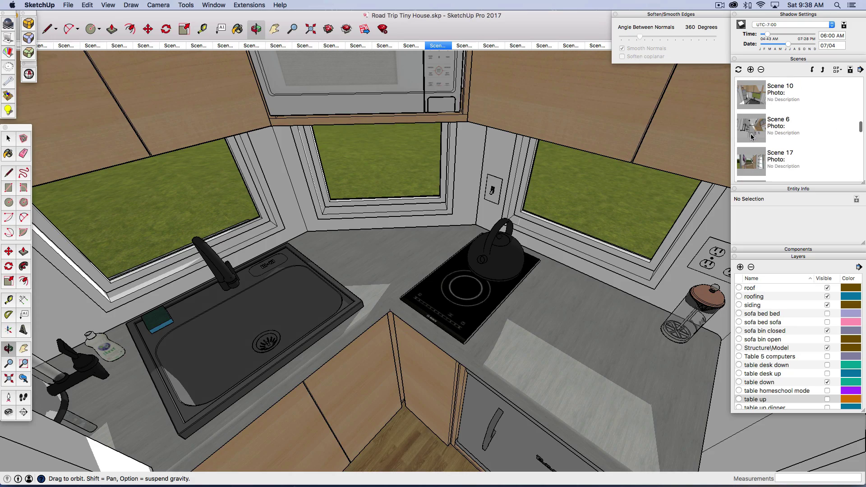
double_click(756, 131)
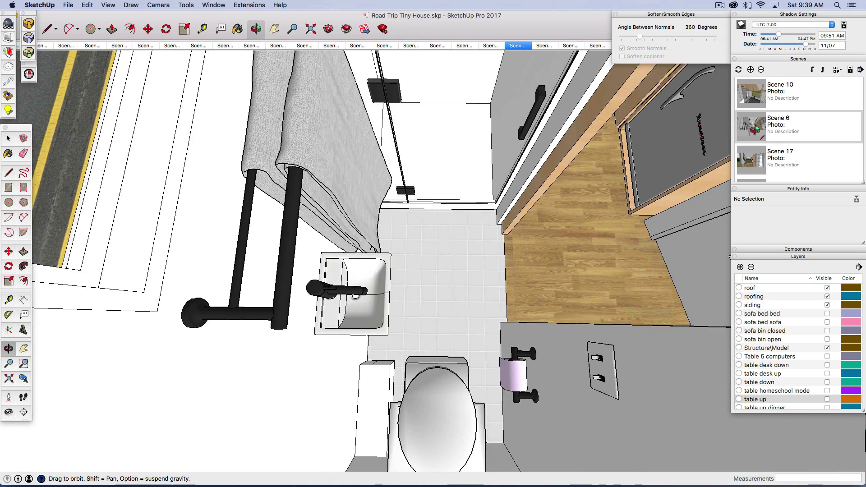
Open Scene 9 to view the bed, tall cabinet and wall-mounted ladder rungs.
scroll(756, 160, down, 4)
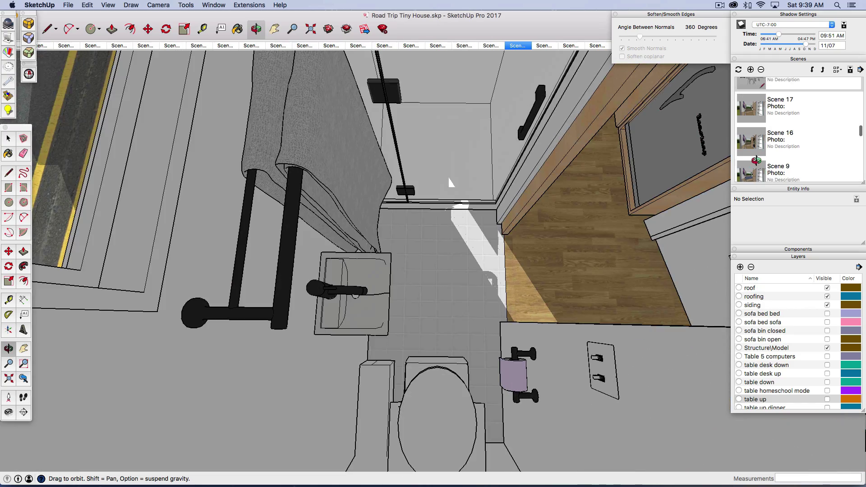
double_click(757, 160)
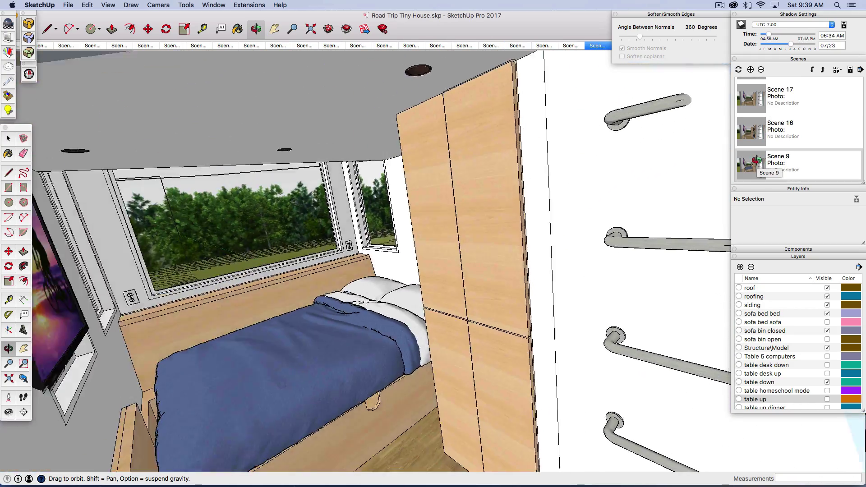
scroll(749, 109, down, 2)
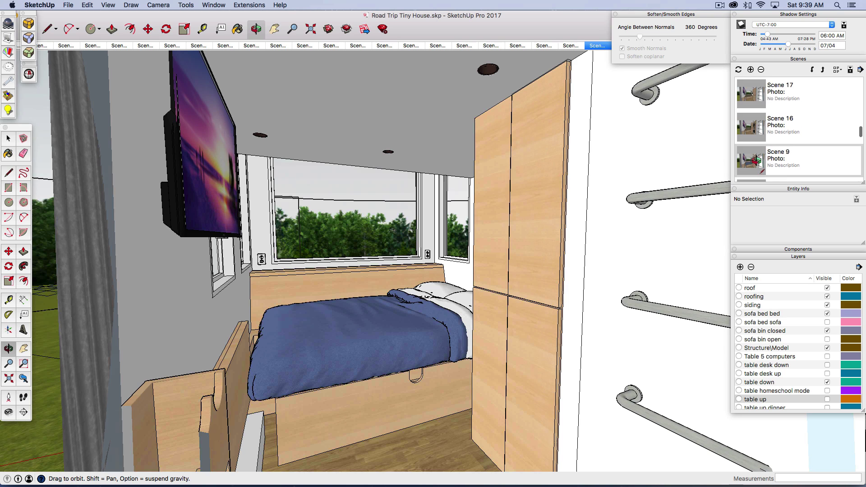
Open Scene 17 to view the sofa, and orbit outside to inspect the front side wall, windows and entry door.
double_click(748, 92)
scroll(764, 142, up, 3)
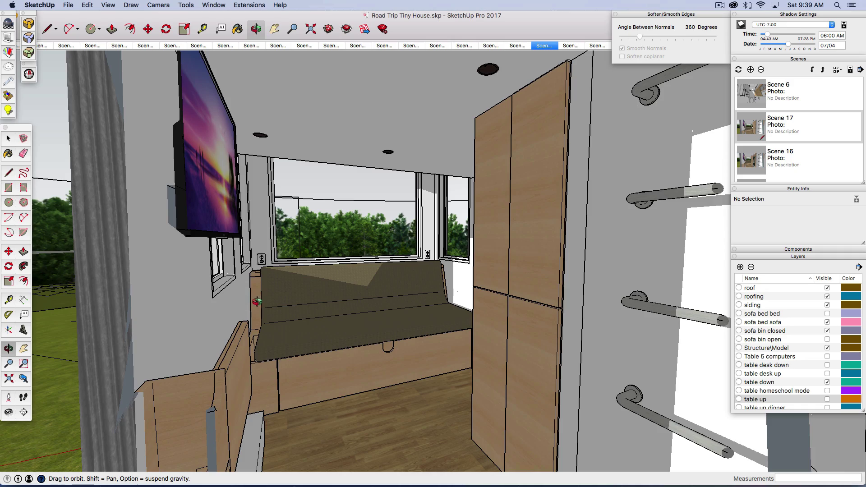
drag(243, 311, 279, 396)
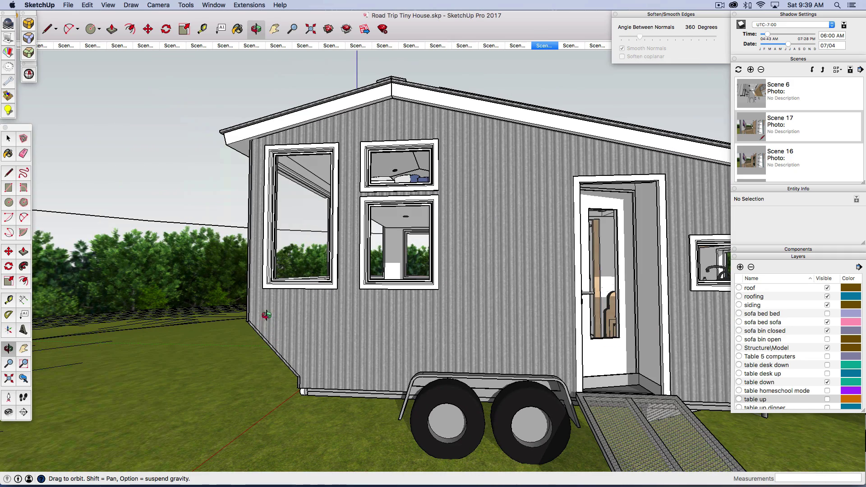
drag(434, 355, 496, 367)
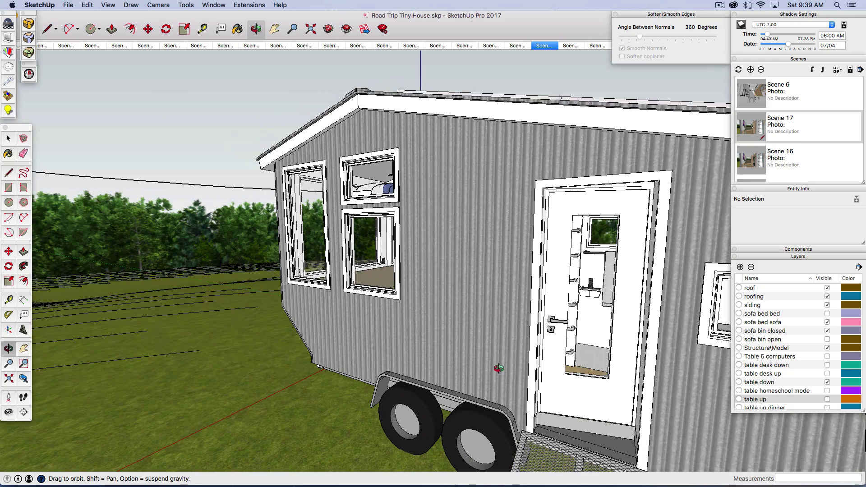
Return to Scene 17 and open Scene 16 to view the open wardrobe with clothes and washing machine.
double_click(751, 127)
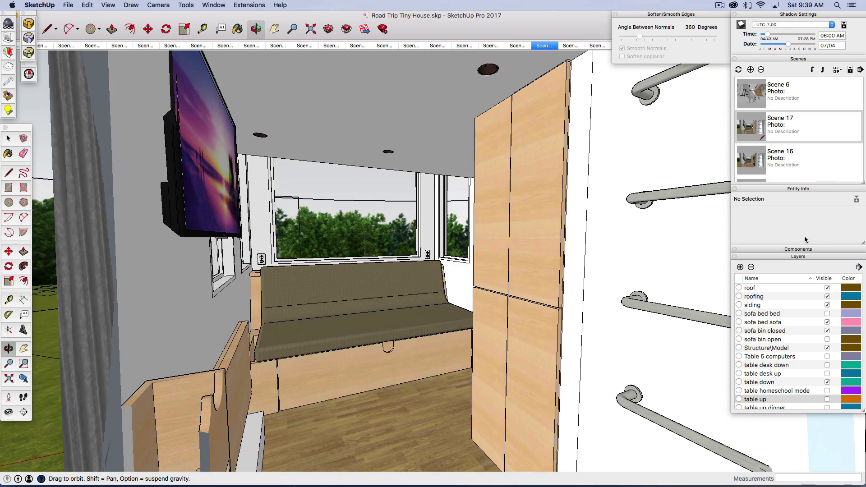
double_click(751, 163)
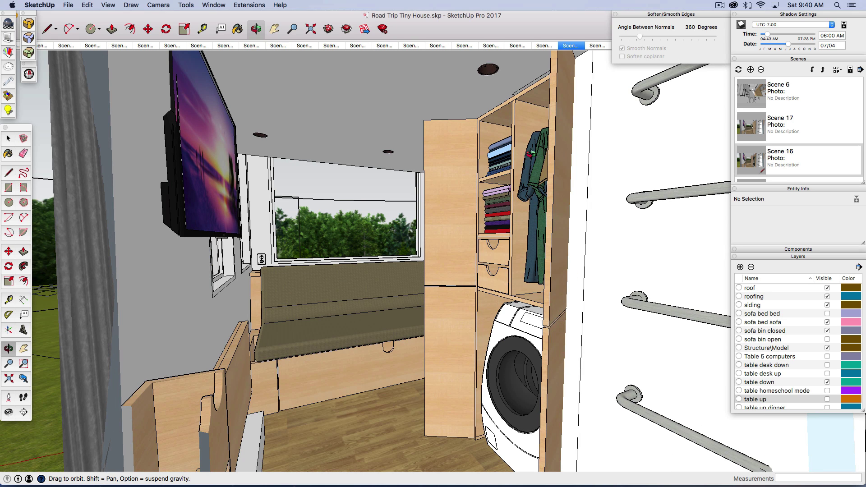
drag(529, 153, 532, 166)
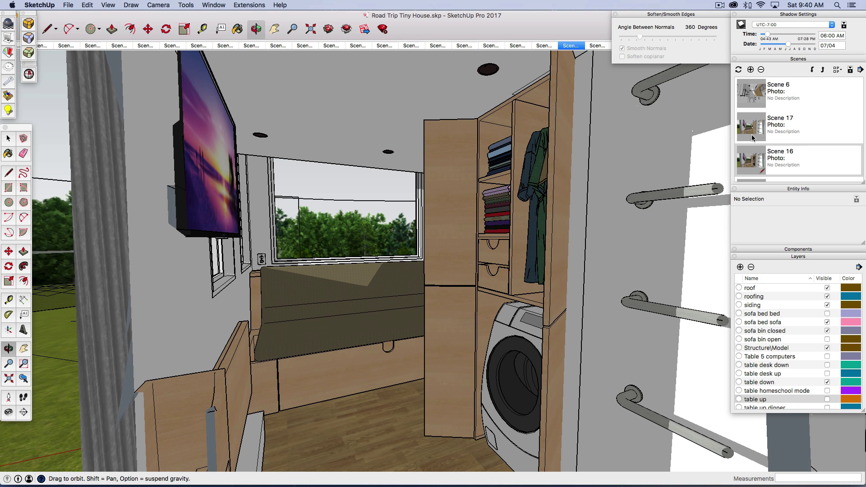
Open Scene 9 to view the bed, and look down closely at the wooden storage bin behind the headboard.
scroll(752, 138, down, 2)
click(752, 163)
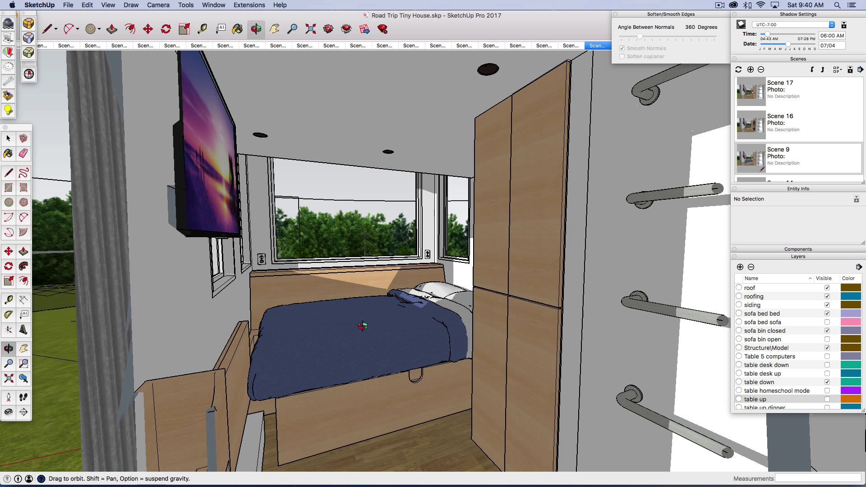
scroll(757, 167, down, 2)
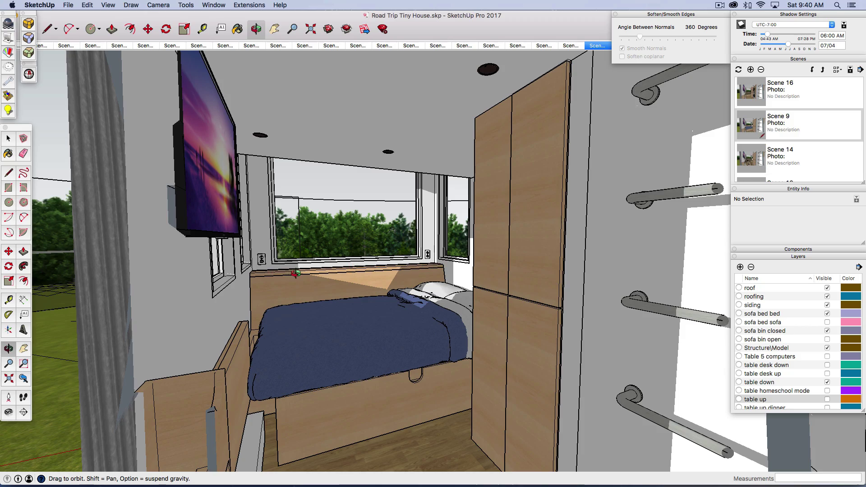
scroll(296, 273, up, 3)
scroll(293, 273, up, 2)
drag(292, 272, 306, 405)
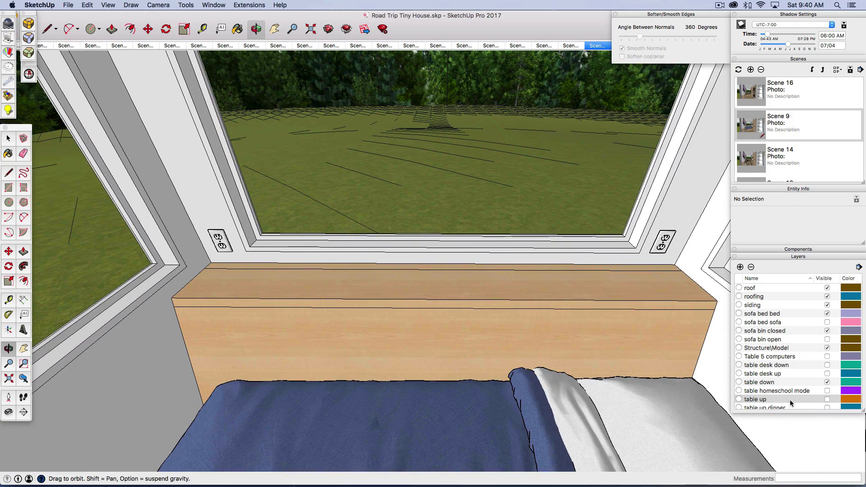
Hide the sofa bin closed layer, show the sofa bin open layer, and view the open bin from behind the bed's foot end.
scroll(793, 397, down, 5)
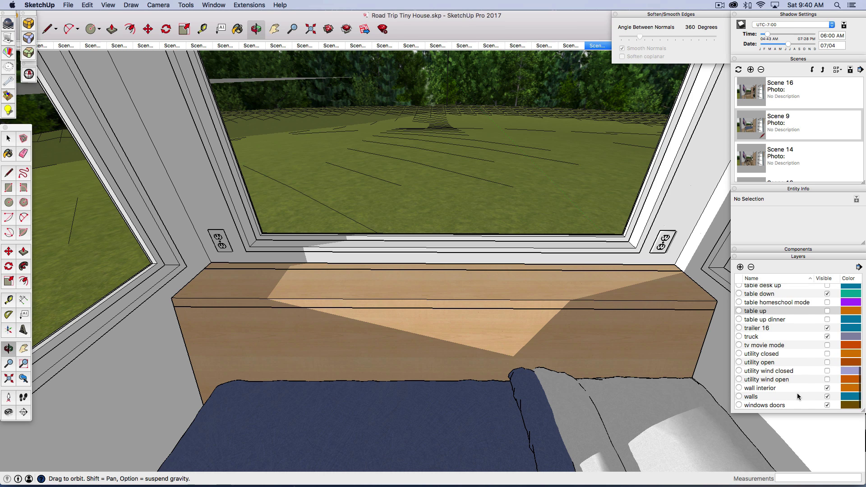
scroll(798, 396, up, 5)
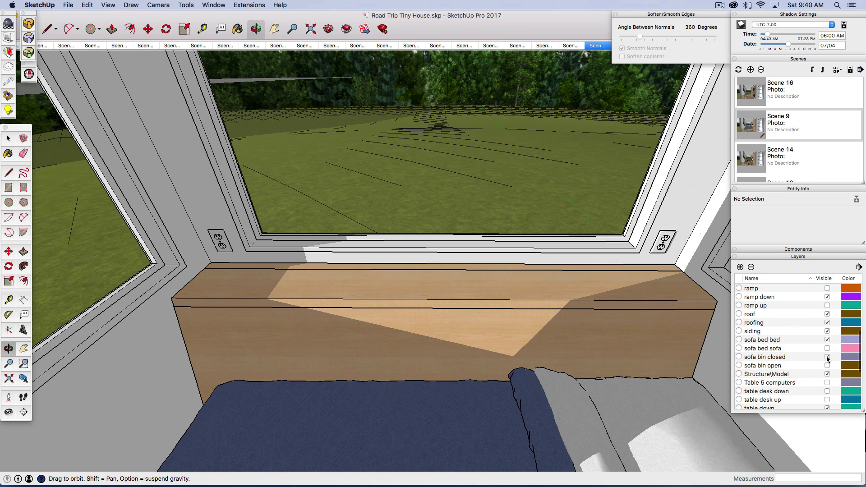
click(828, 356)
click(827, 366)
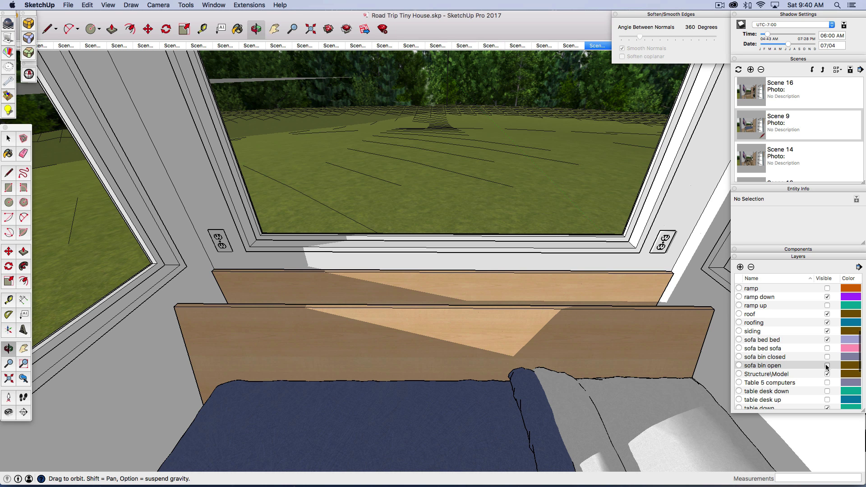
click(827, 365)
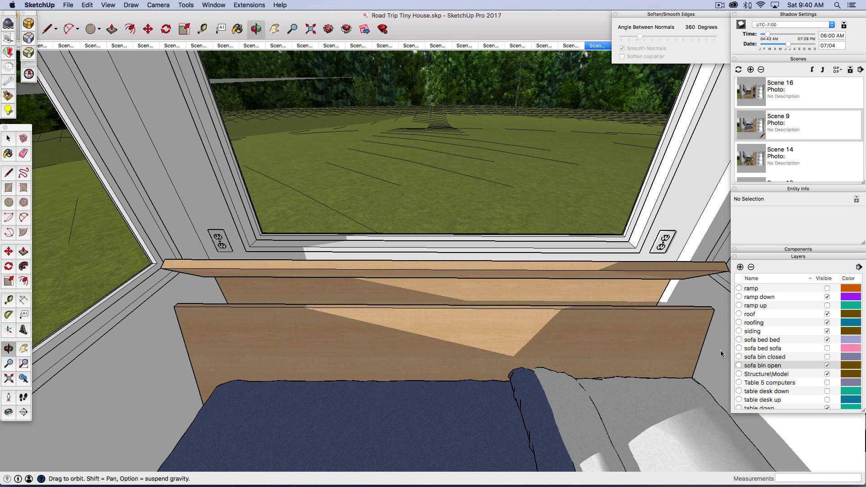
drag(518, 272, 541, 285)
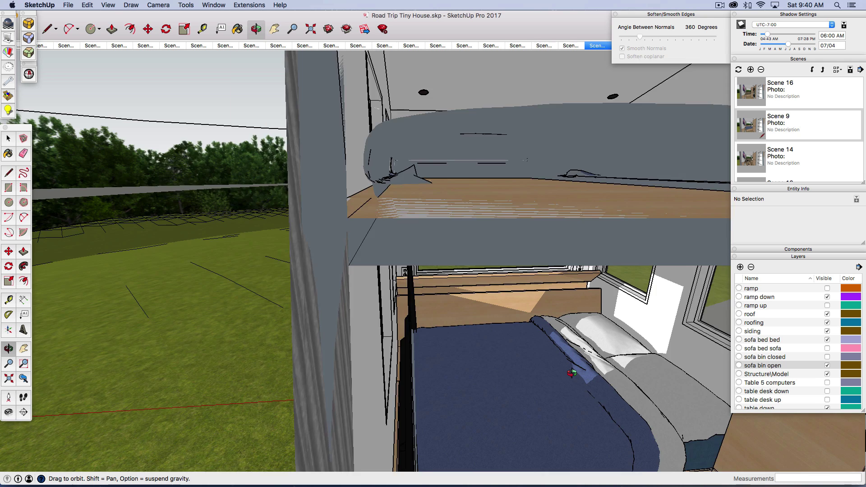
drag(572, 374, 572, 373)
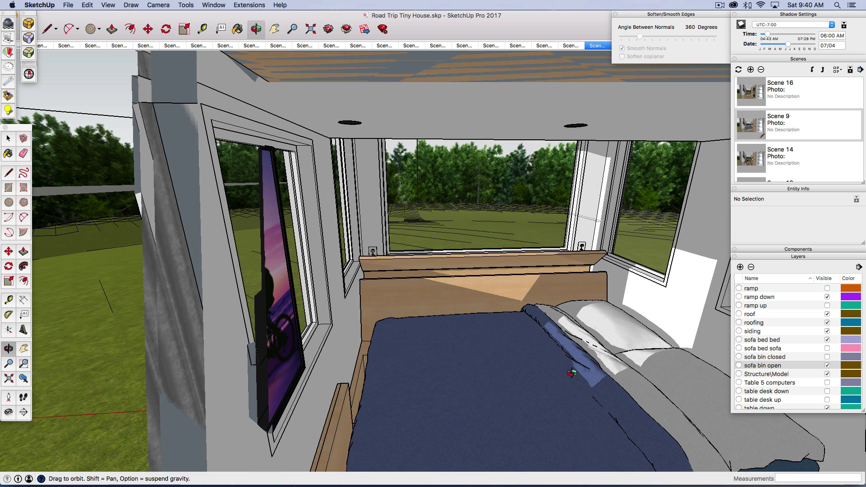
Open Scene 14 to view the set dining table, and Scene 12 to look from the sofa towards the kitchen.
double_click(758, 155)
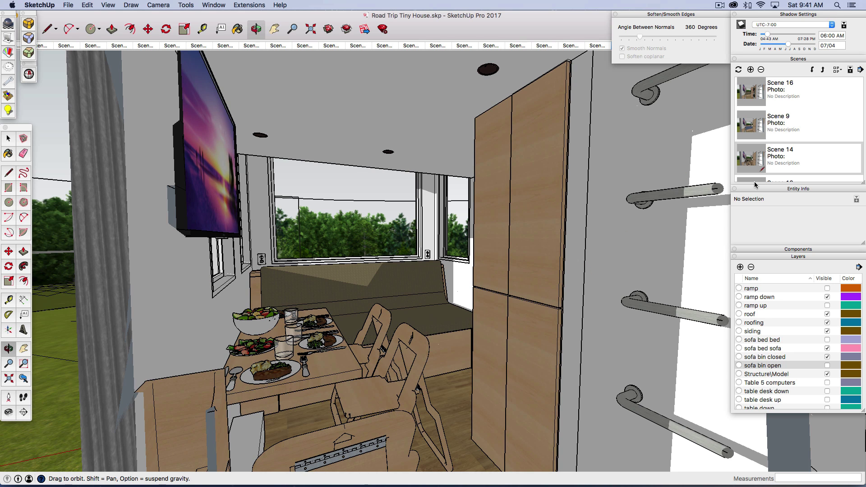
scroll(752, 160, down, 3)
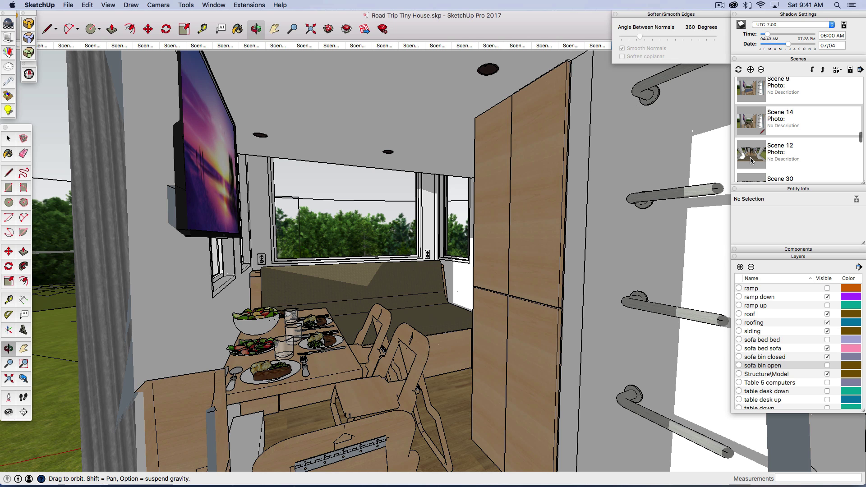
click(751, 158)
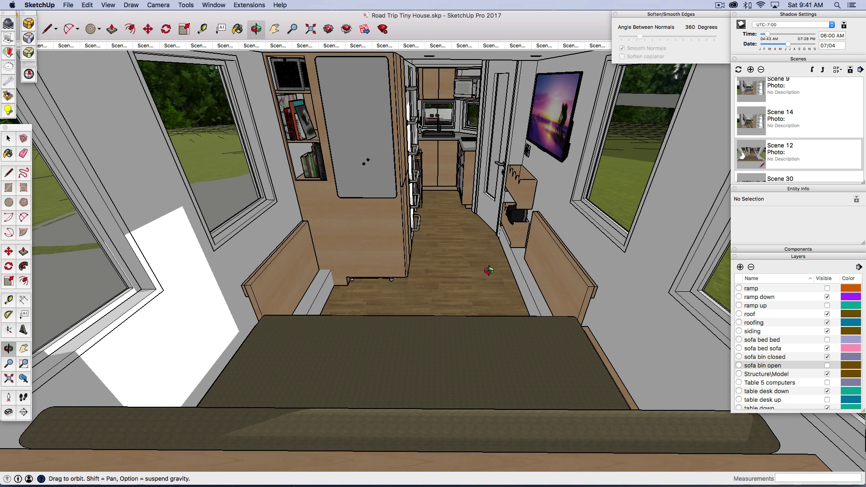
Open Scene 30 to view the dining setup from the sofa, and Scene 29 to view the bed setup.
scroll(764, 159, down, 2)
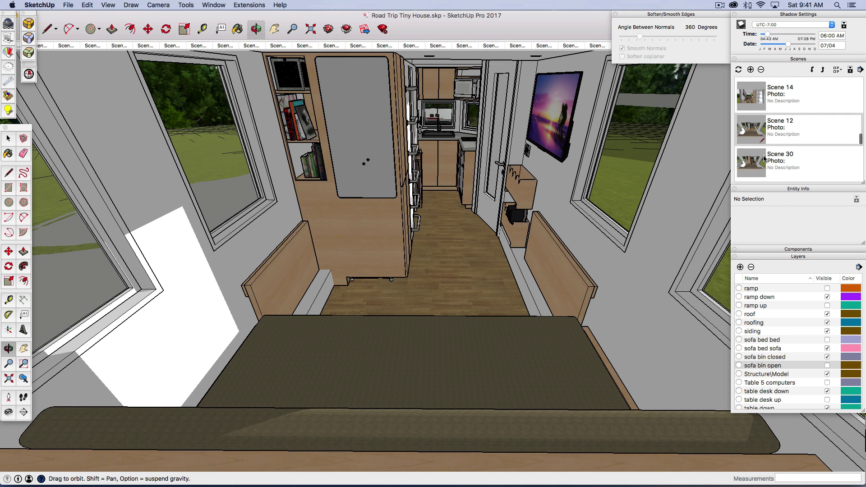
double_click(751, 168)
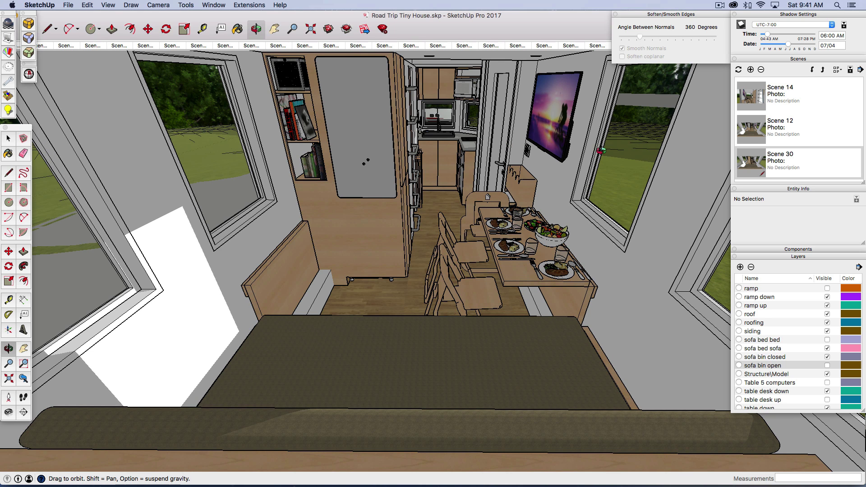
scroll(749, 165, down, 3)
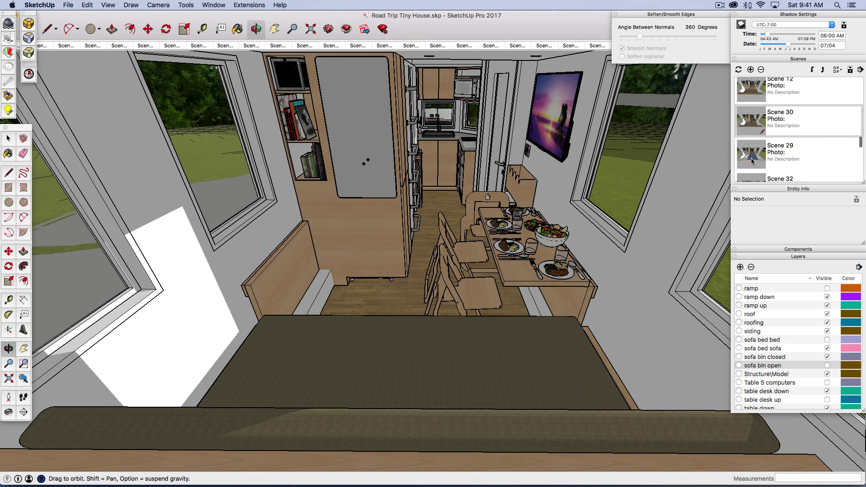
click(751, 160)
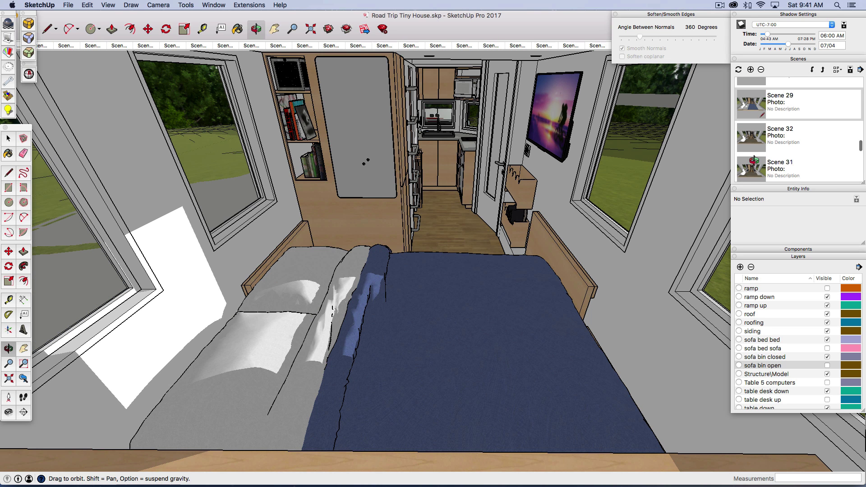
Open Scene 32 to view the two raised desks with notebooks, and Scene 31 to view the laptop workstations.
scroll(753, 161, down, 1)
click(753, 149)
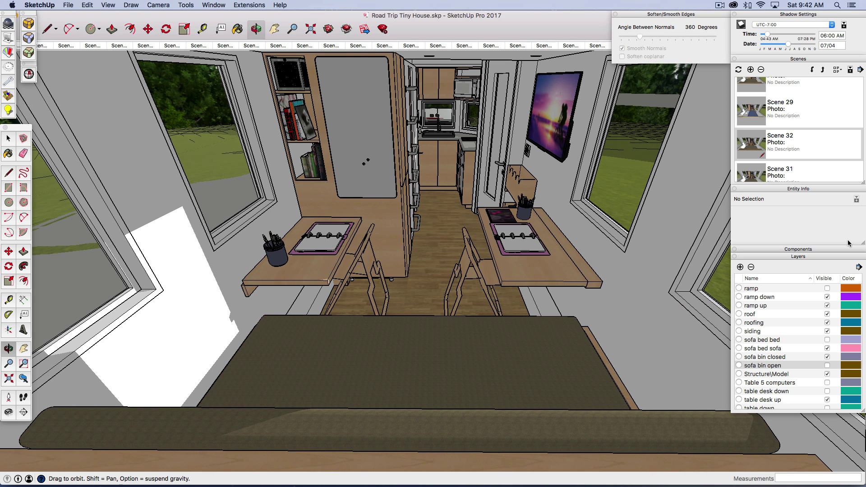
scroll(803, 171, down, 2)
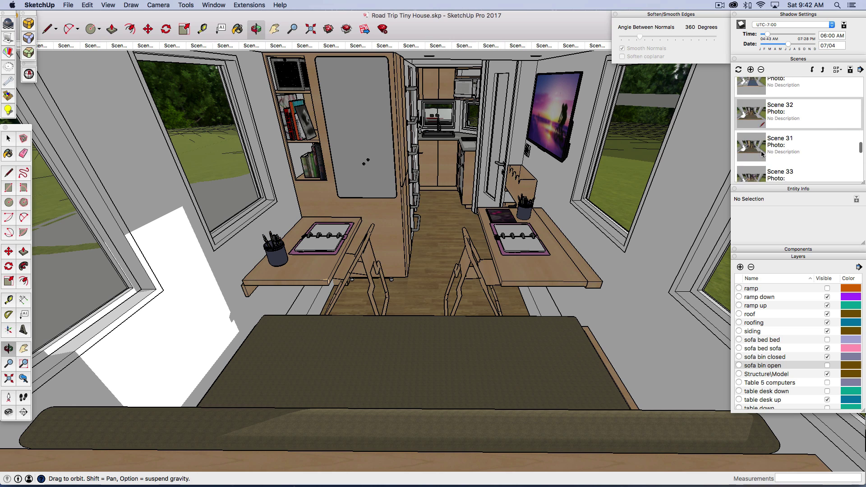
double_click(754, 147)
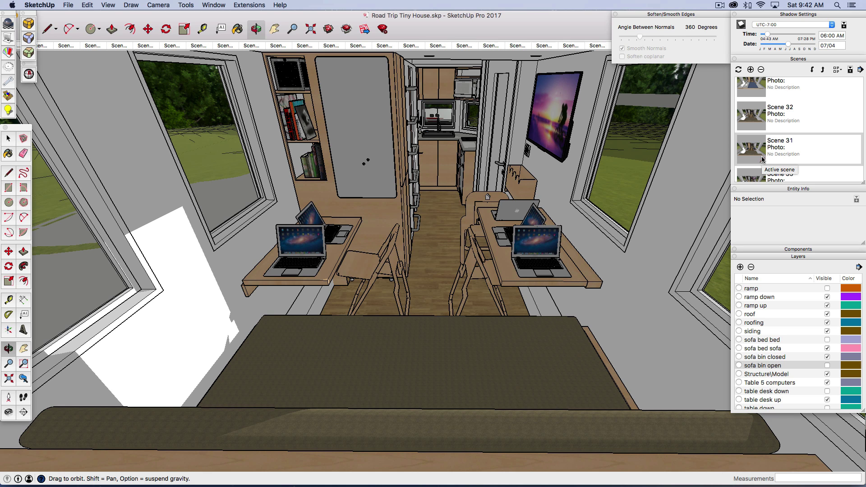
Open Scene 33 to view the television swung out to face the sofa.
scroll(762, 159, down, 2)
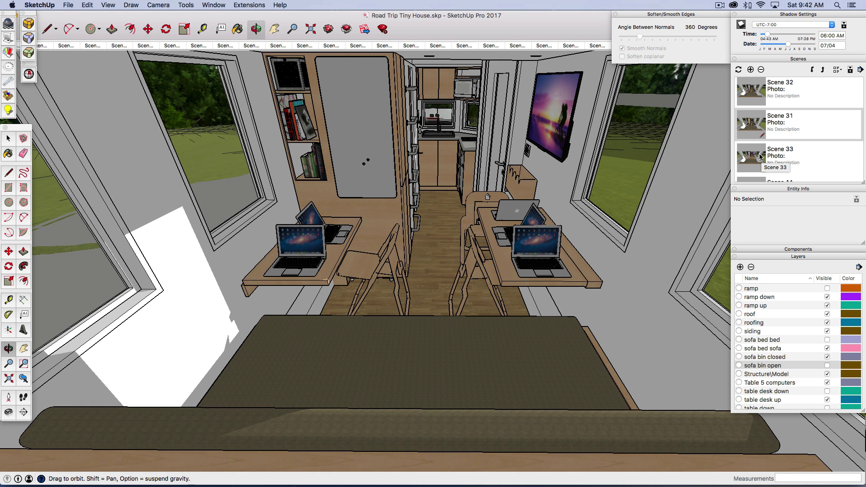
scroll(760, 155, down, 1)
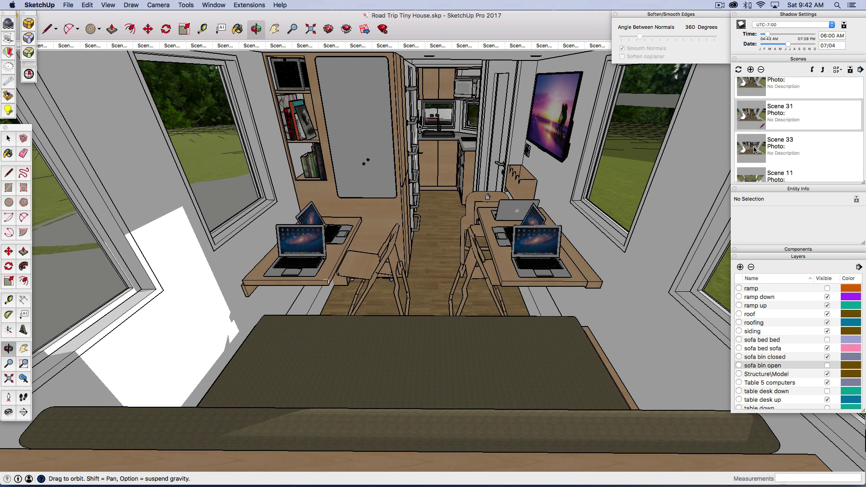
double_click(755, 149)
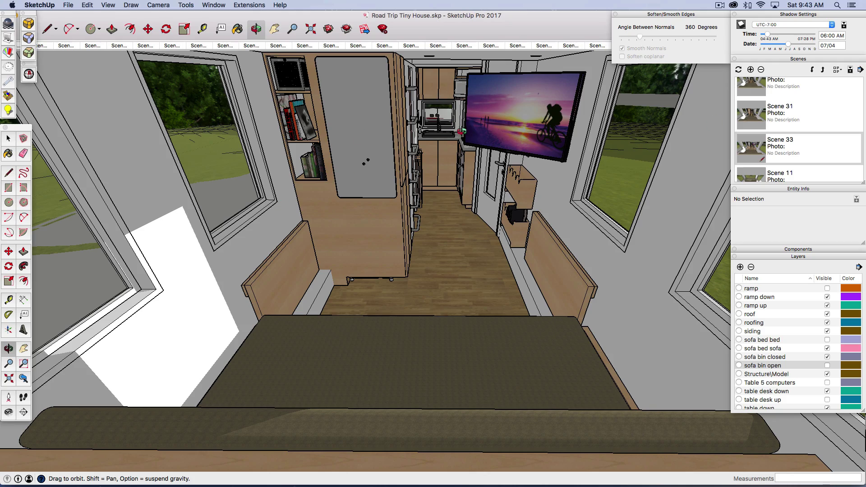
Open Scene 11 to view the sofa from above, and Scene 15 to view it with the rear storage bin open.
scroll(785, 156, down, 2)
click(759, 161)
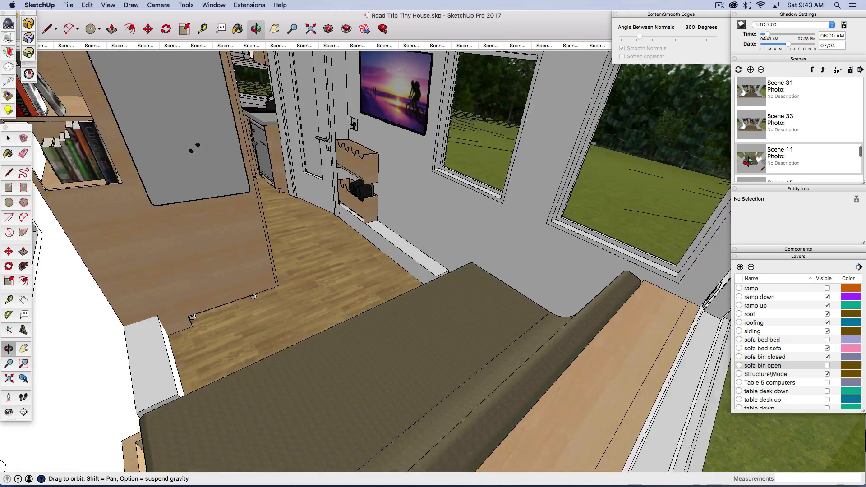
scroll(745, 151, down, 3)
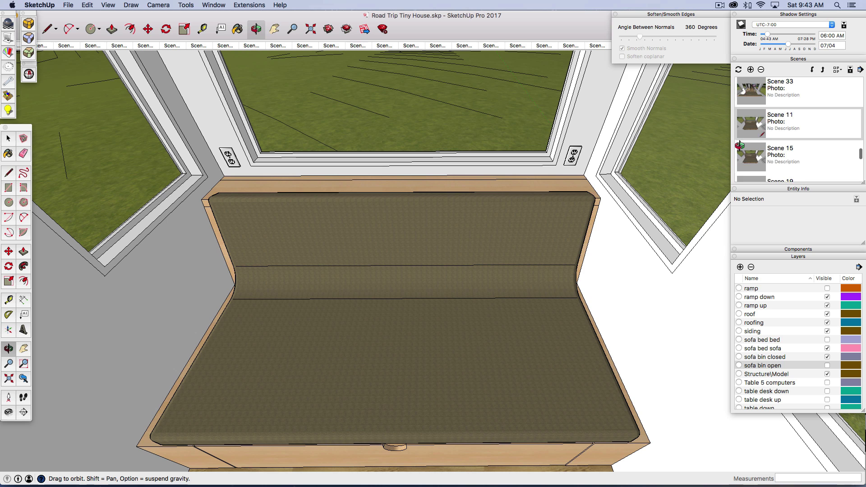
click(751, 156)
Open Scene 19 and examine the roofless loft from above, including its twin beds and the opening towards the kitchen.
scroll(751, 155, down, 3)
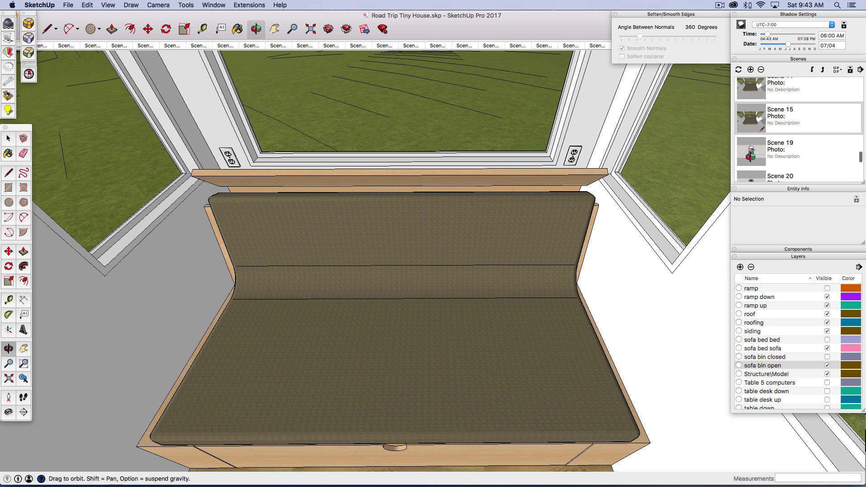
click(758, 153)
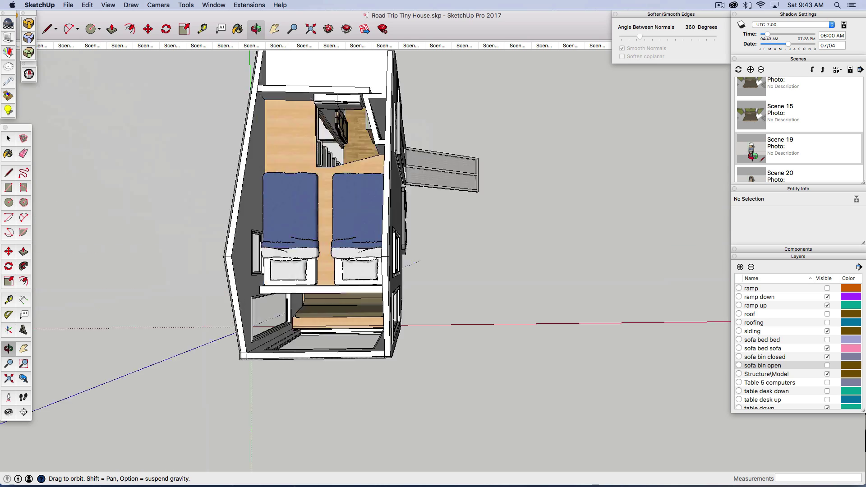
drag(435, 363, 443, 201)
drag(419, 240, 429, 226)
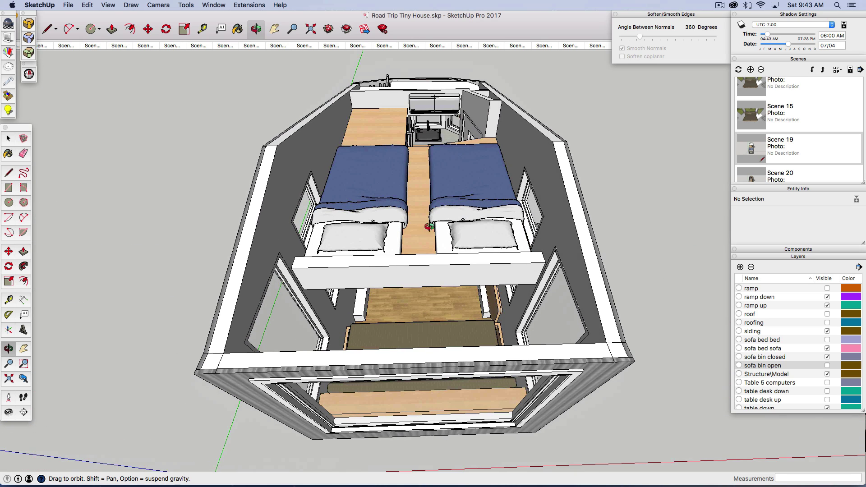
drag(350, 264, 295, 266)
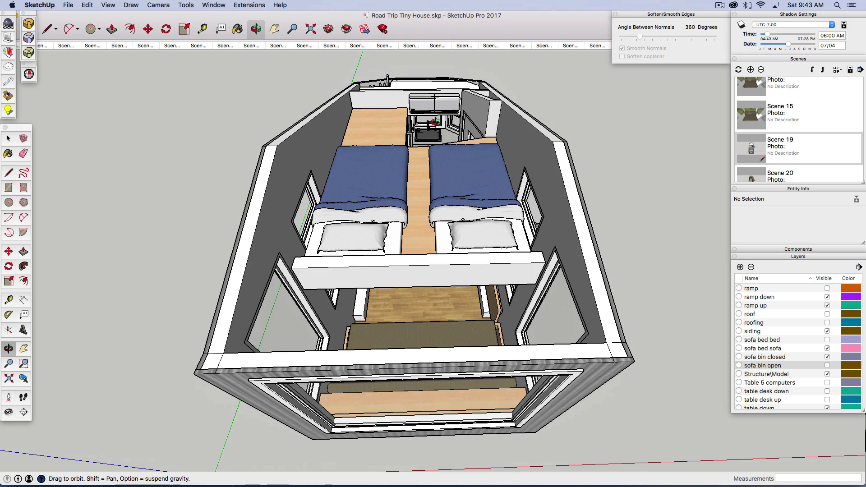
scroll(436, 122, up, 6)
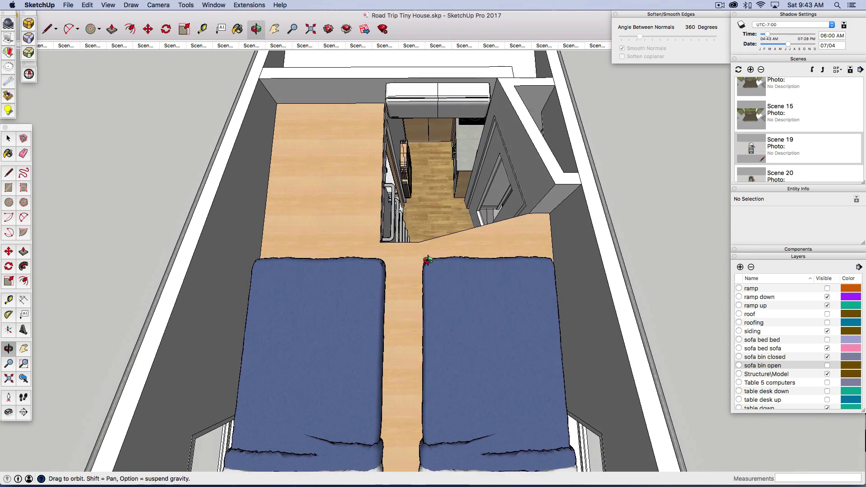
Examine the loft's floor opening from above the beds, including the pipe ladder, entry door, wall unit and kitchen below.
drag(427, 260, 493, 193)
scroll(457, 184, up, 7)
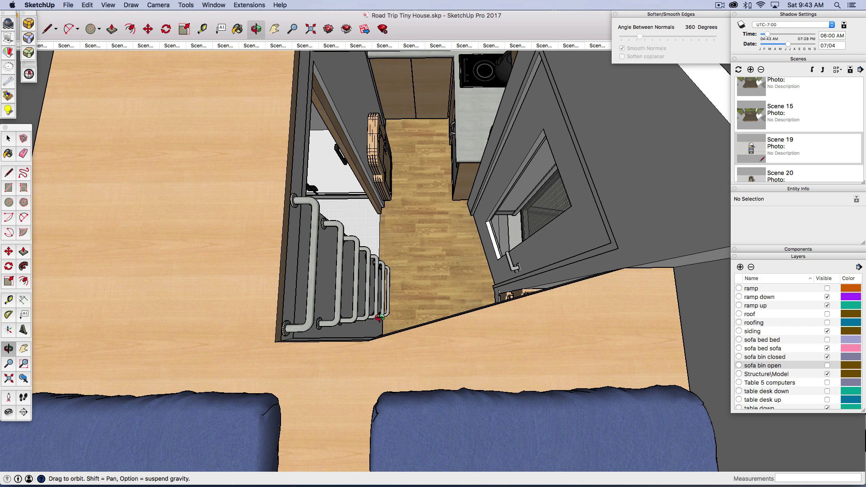
drag(461, 312, 459, 318)
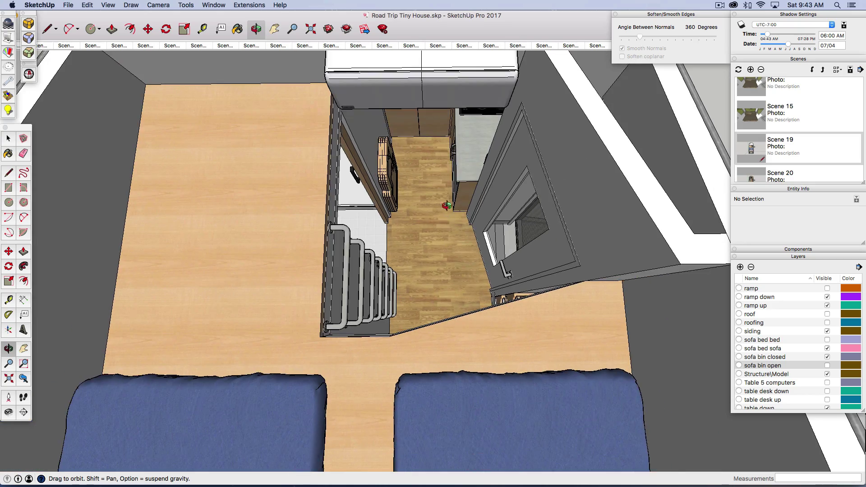
drag(446, 191, 462, 73)
drag(464, 409, 463, 234)
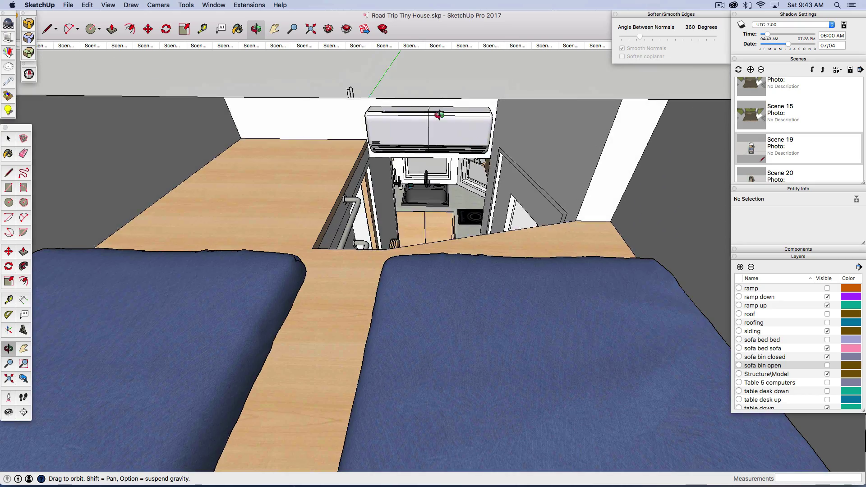
scroll(440, 114, up, 5)
drag(439, 119, 415, 140)
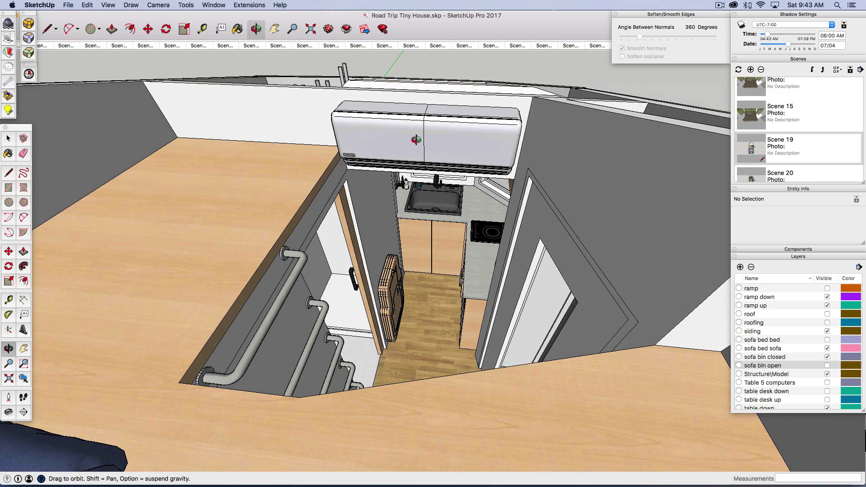
Examine the roofless loft from outside the front corner and from the rear, including the low wall behind the beds and the sofa below.
drag(385, 371, 16, 337)
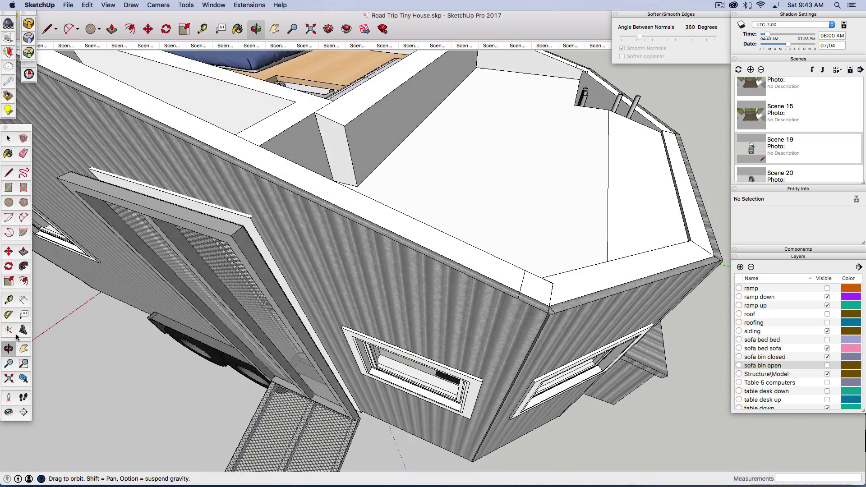
drag(571, 290, 419, 322)
scroll(418, 322, down, 6)
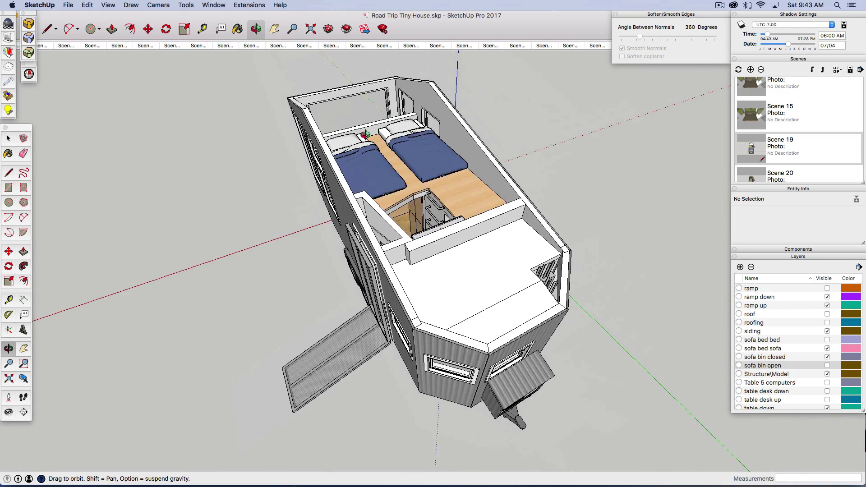
scroll(365, 134, up, 8)
drag(505, 378, 445, 325)
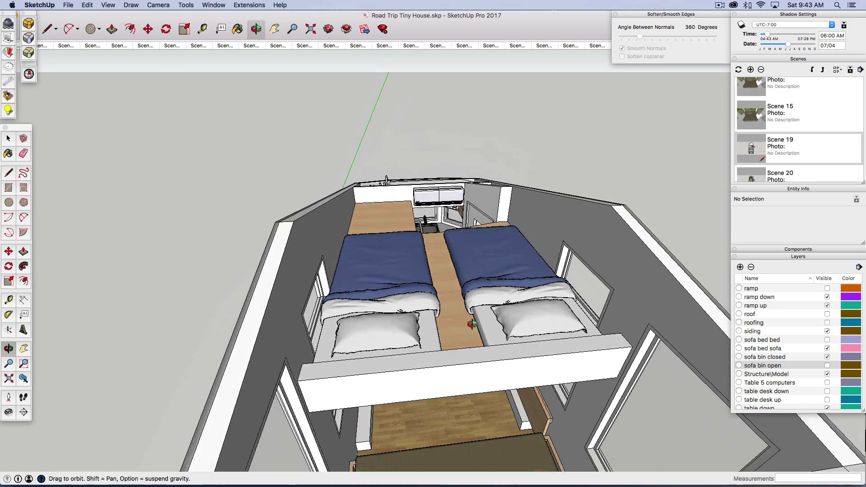
scroll(466, 371, up, 4)
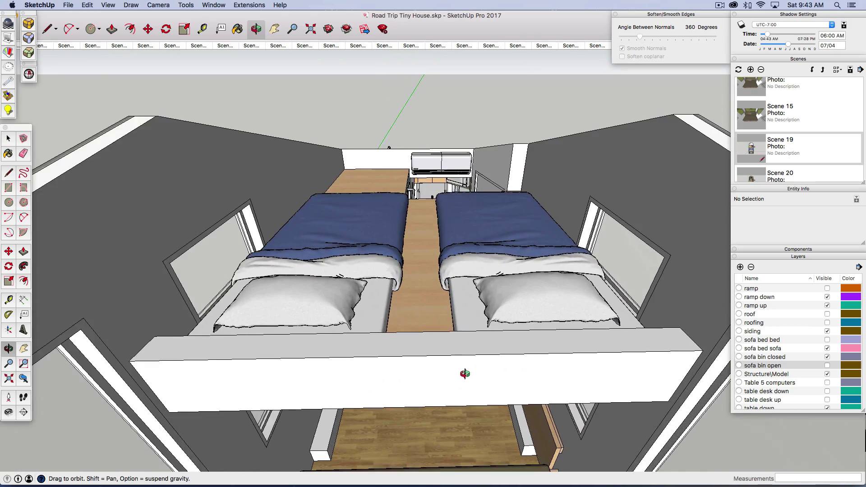
drag(465, 373, 451, 287)
scroll(451, 287, down, 4)
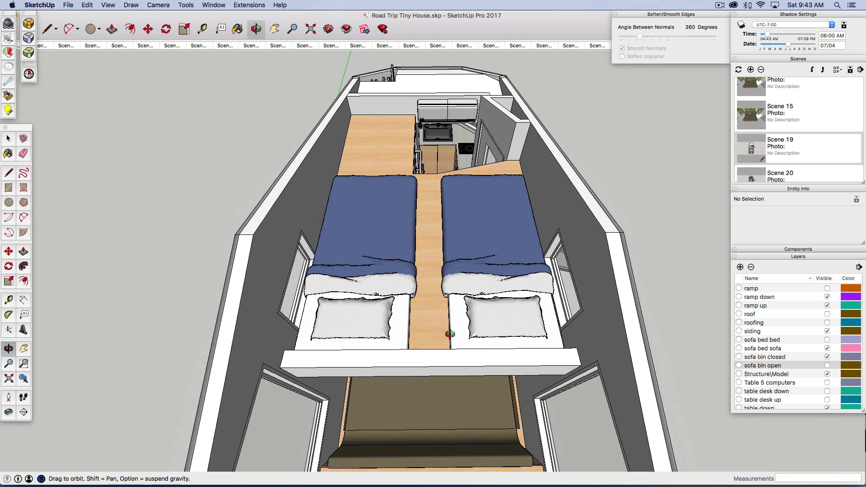
scroll(425, 426, up, 4)
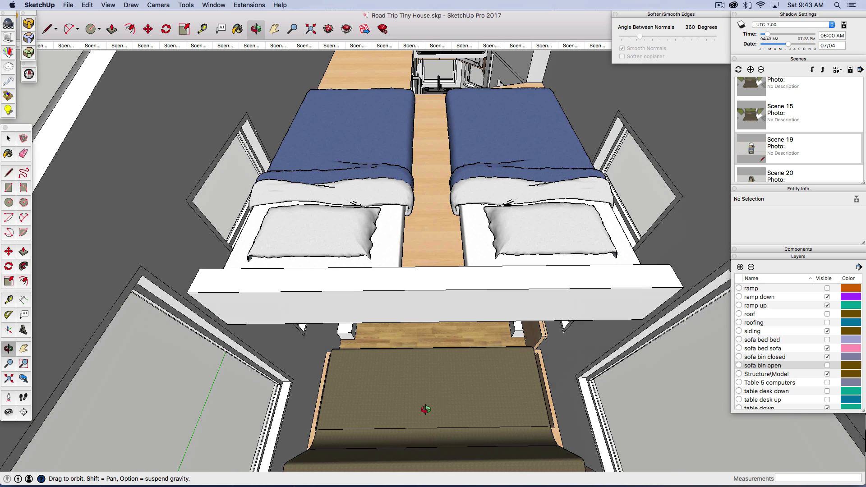
drag(384, 337, 388, 350)
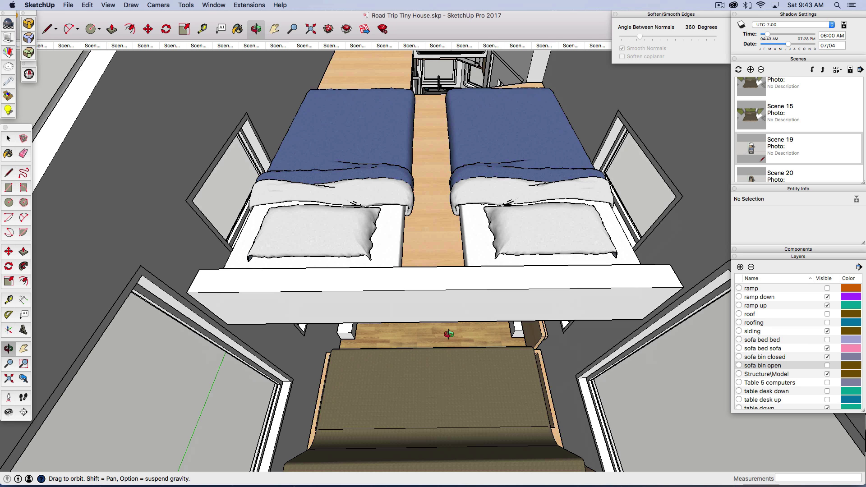
scroll(423, 284, down, 3)
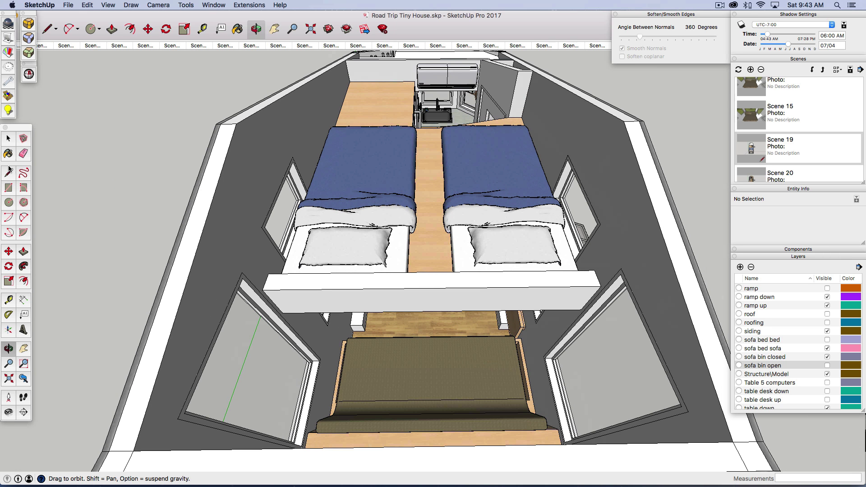
Examine the loft from the kitchen side, looking over the twin beds towards the low wall and the rear windows.
click(8, 140)
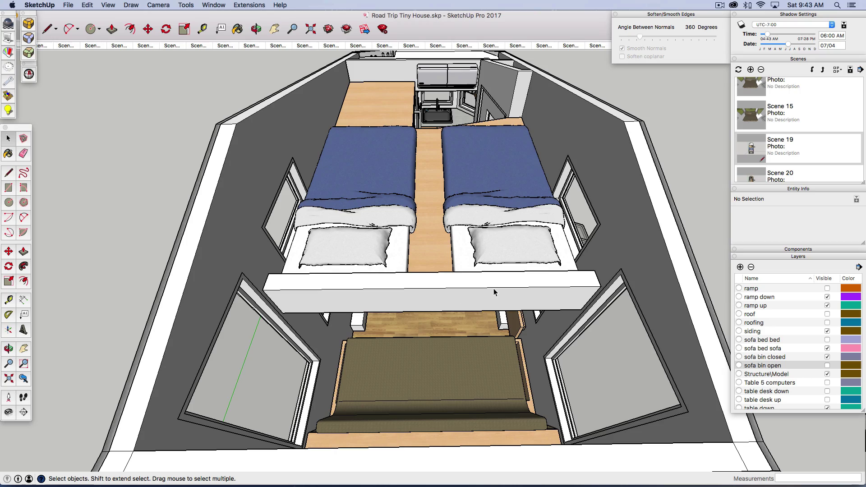
click(11, 352)
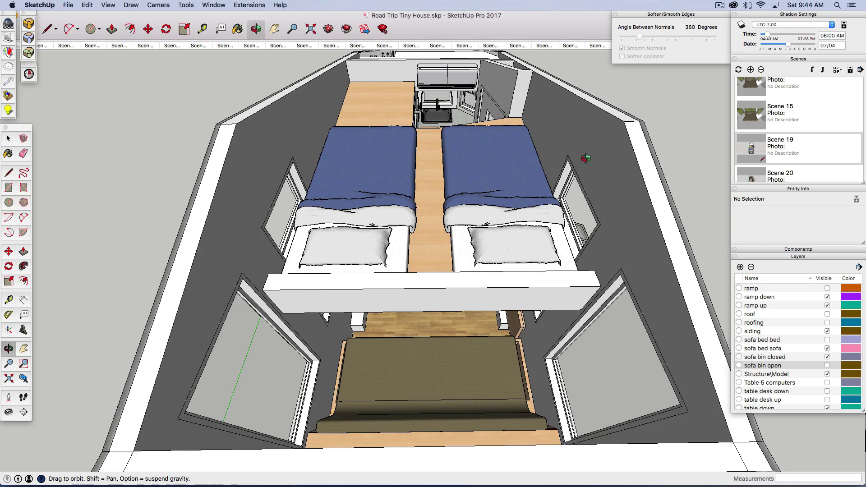
drag(602, 153, 16, 121)
drag(524, 188, 383, 163)
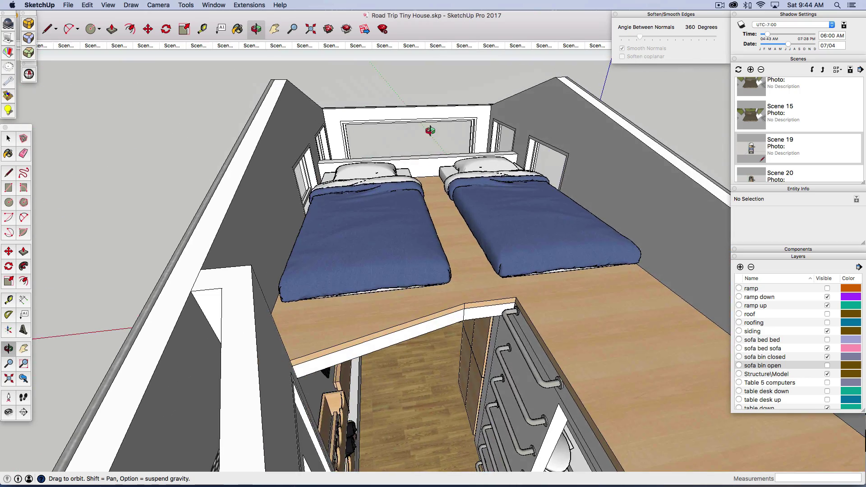
scroll(411, 137, up, 5)
drag(410, 137, 406, 207)
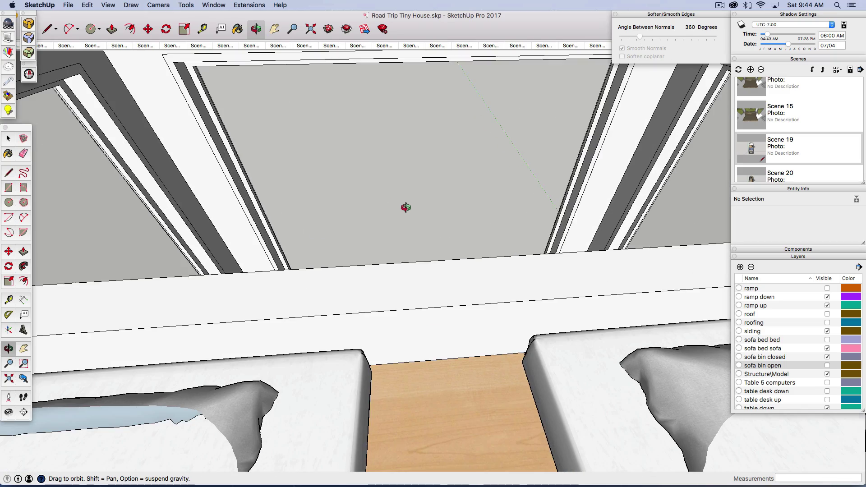
scroll(448, 210, down, 5)
drag(492, 269, 482, 215)
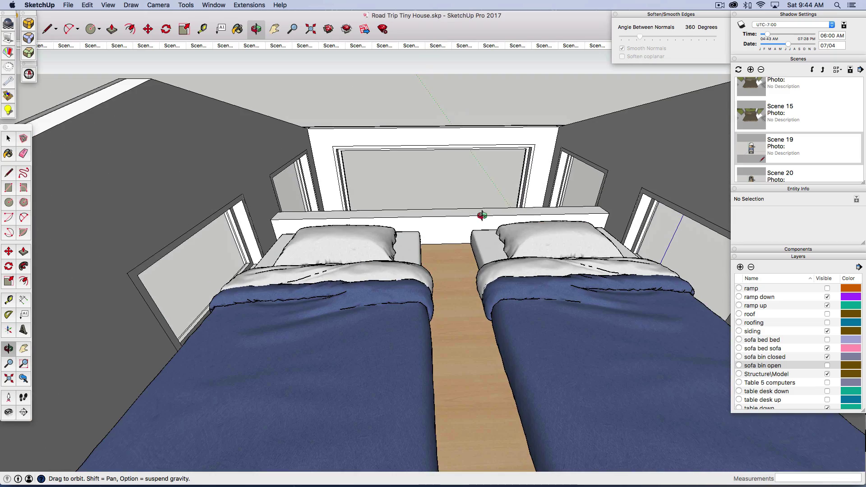
click(8, 139)
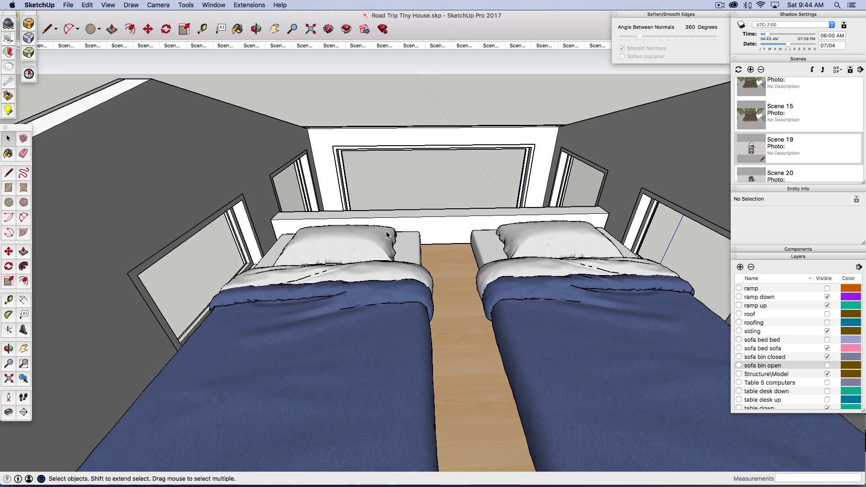
double_click(389, 224)
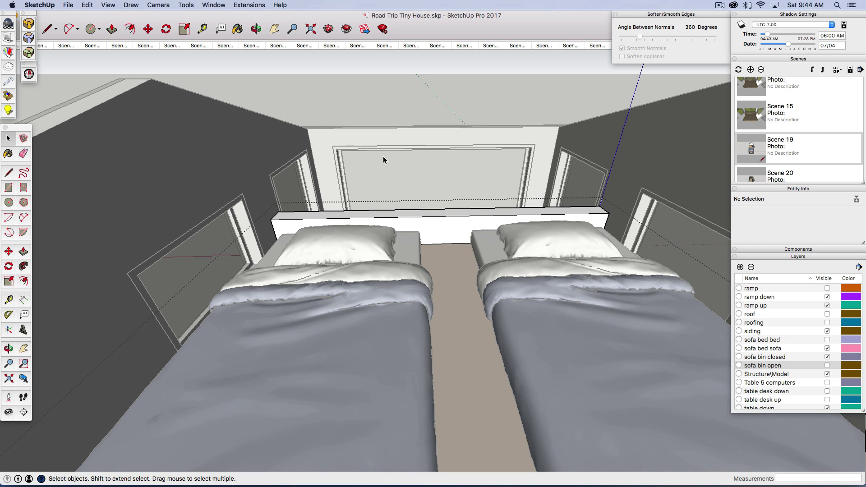
click(400, 122)
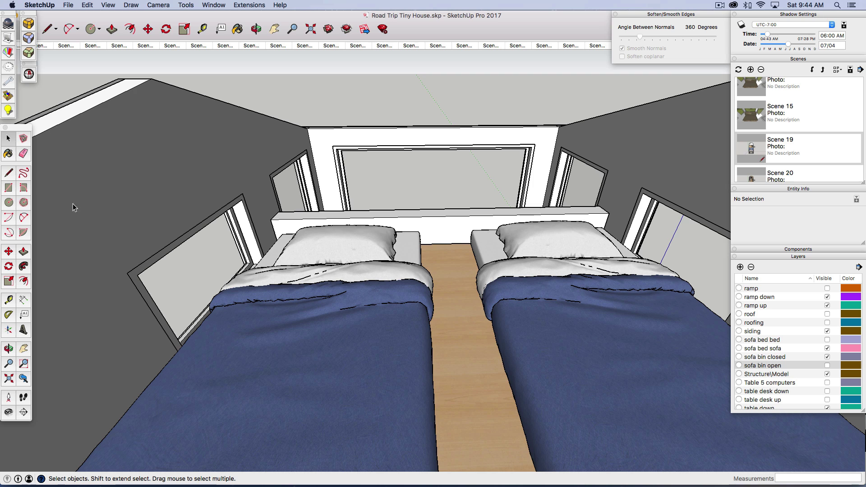
Open the low wall behind the beds for editing and raise its top face by 2' 2 3/16" with Push/Pull.
double_click(470, 231)
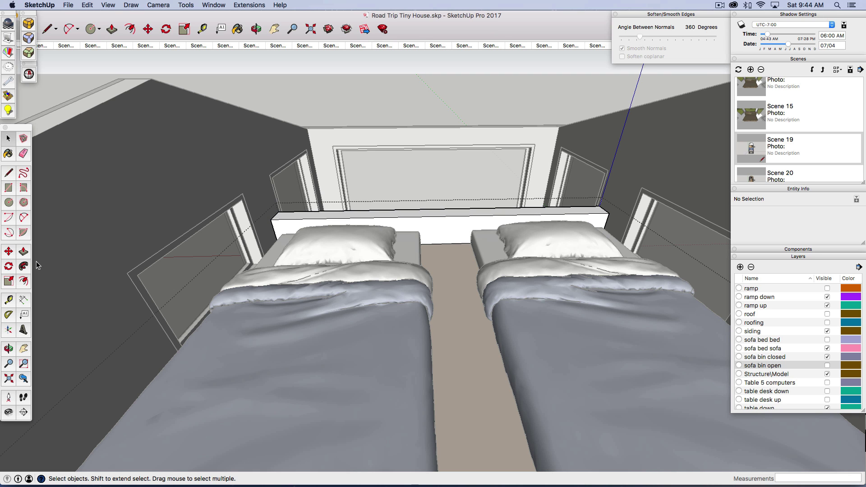
click(24, 251)
drag(288, 215, 250, 107)
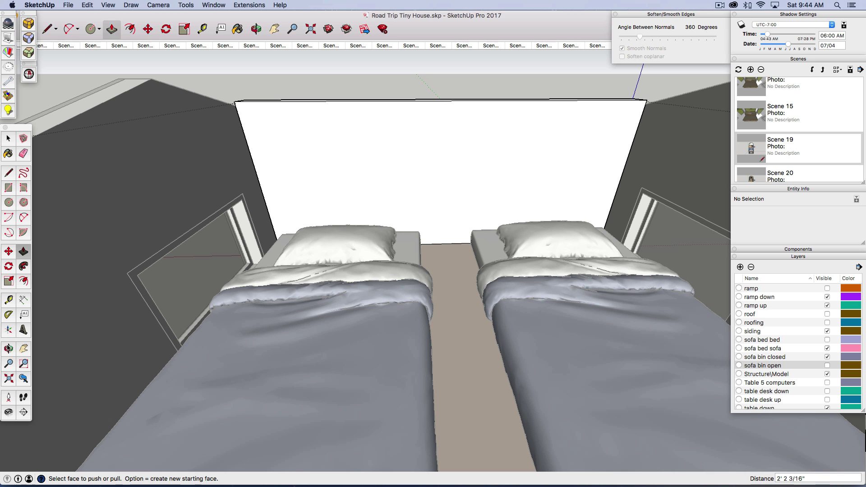
Lower the top of the wall behind the beds by 5 3/16" and raise it back by 1 3/16".
click(8, 348)
mouse_move(526, 194)
mouse_down()
mouse_move(433, 199)
mouse_move(516, 199)
mouse_up()
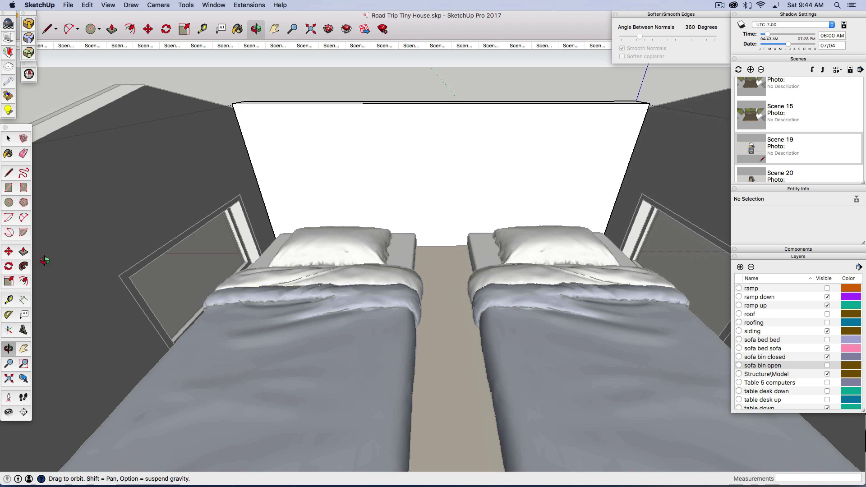
click(23, 252)
drag(279, 107, 275, 134)
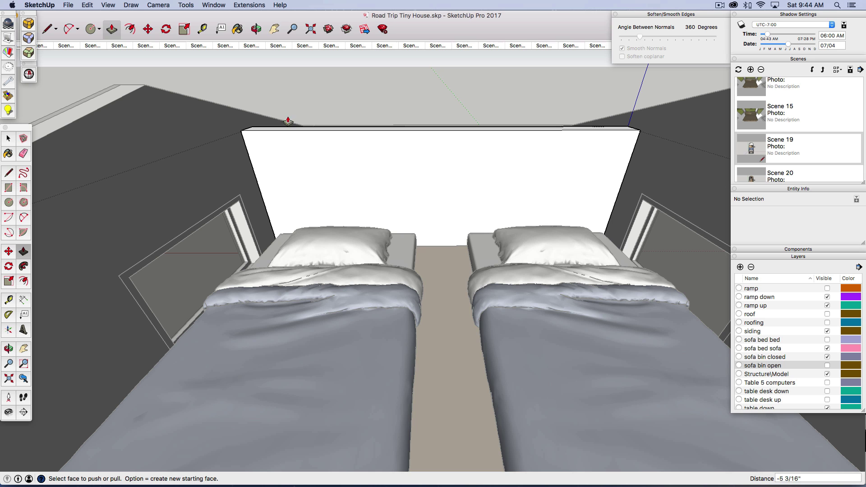
drag(265, 130, 268, 124)
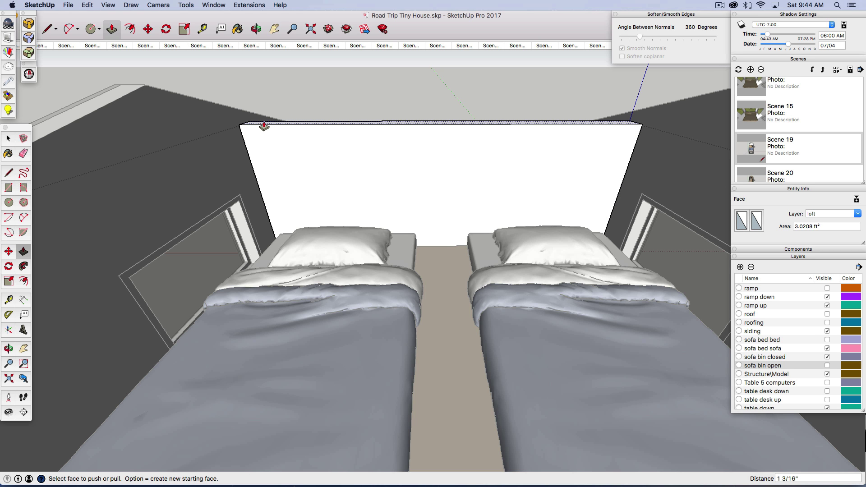
View the raised wall from the beds, undo its height changes and leave the wall's editing mode.
click(10, 347)
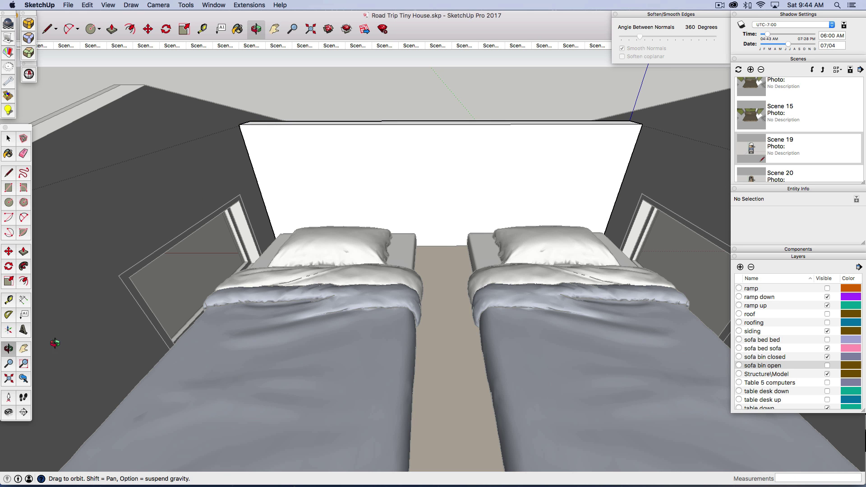
drag(633, 208, 622, 244)
drag(388, 232, 394, 212)
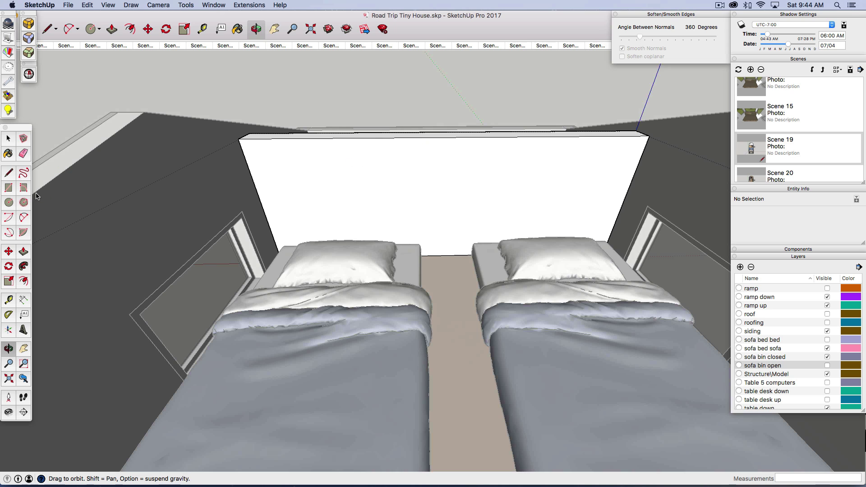
key(super+z)
key(super+z)
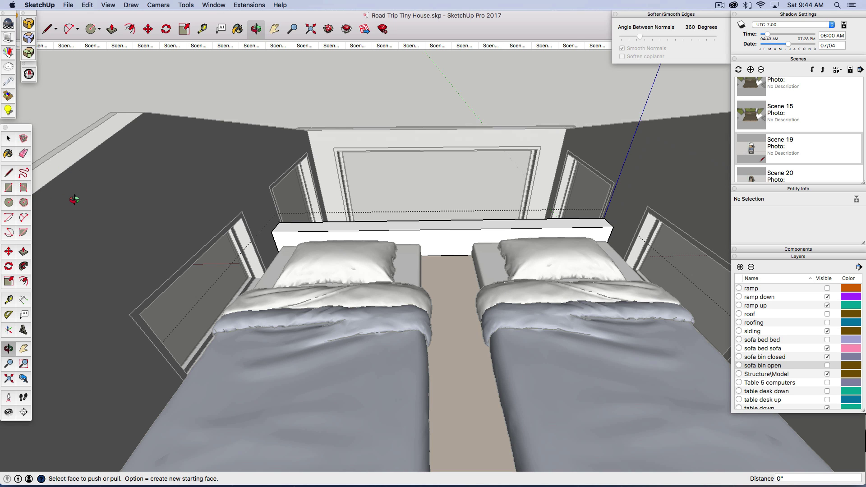
click(8, 138)
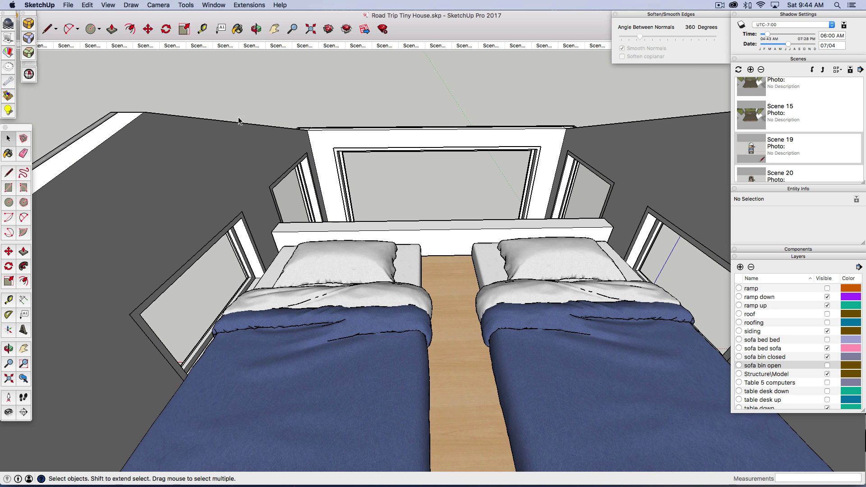
Examine the loft from the rear corner, the window side and the front, including its beds, side windows and low wall.
click(8, 350)
drag(616, 263, 228, 283)
drag(510, 260, 474, 280)
scroll(422, 192, down, 3)
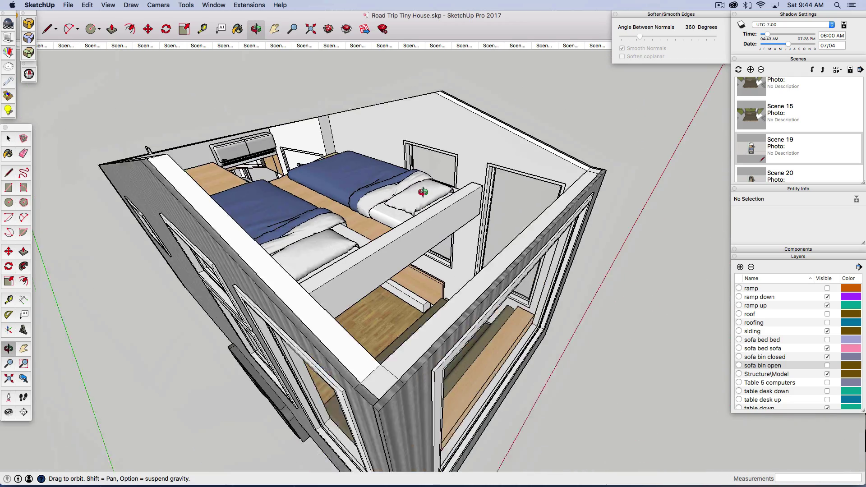
drag(423, 192, 399, 240)
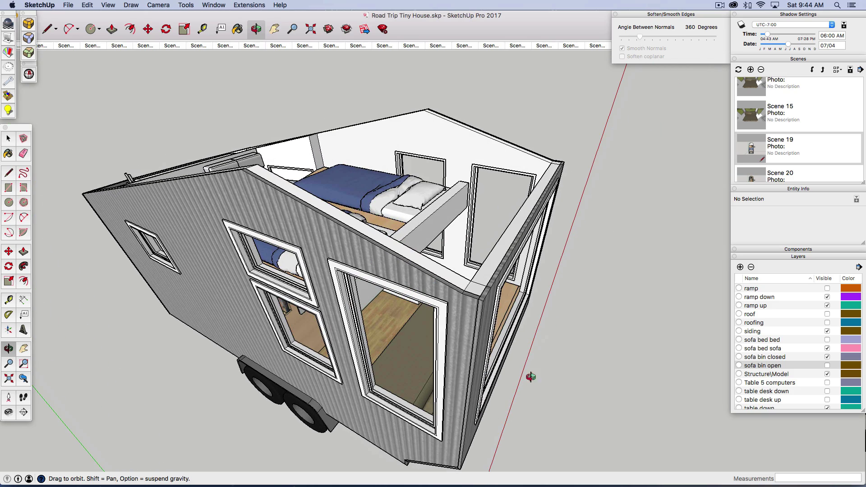
drag(391, 301, 710, 308)
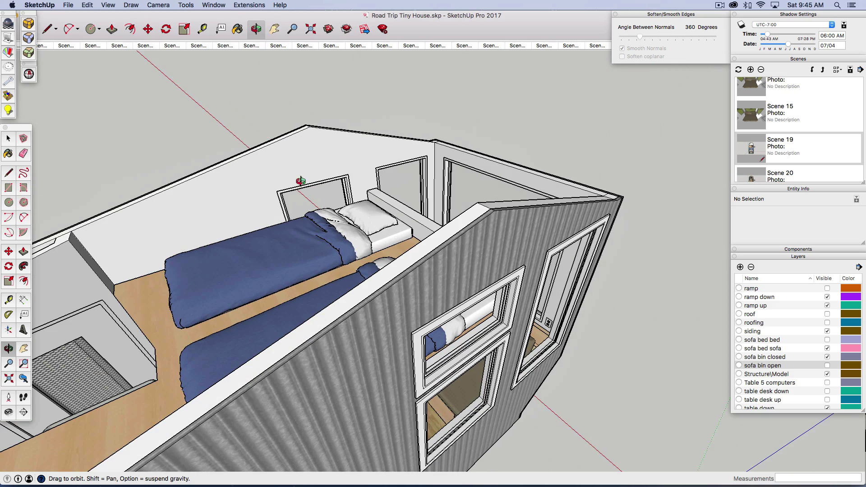
drag(304, 277, 535, 250)
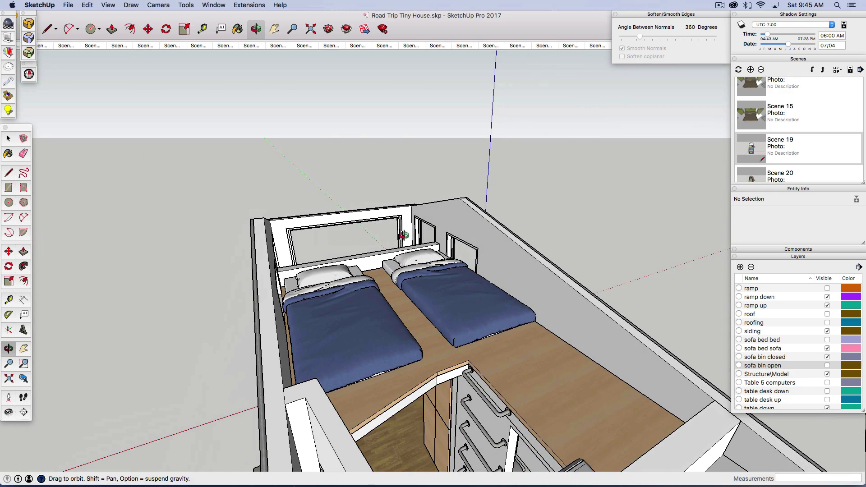
drag(357, 322, 417, 300)
Open Scene 20.
scroll(718, 150, down, 5)
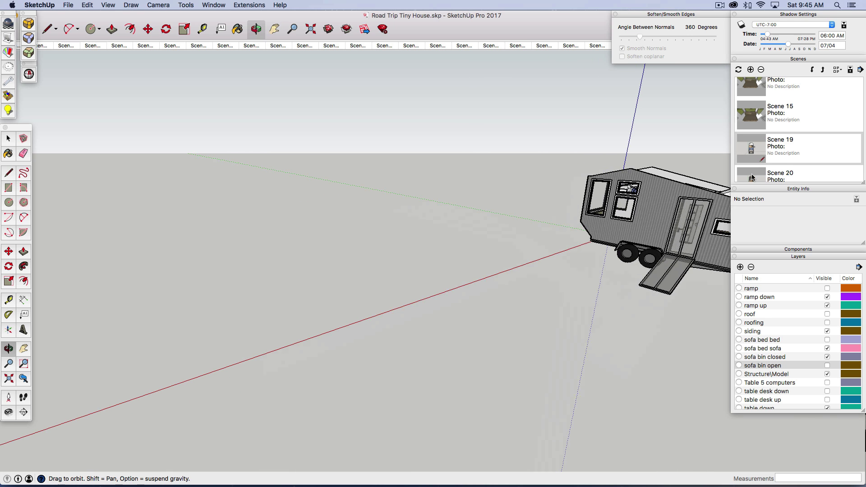
click(747, 174)
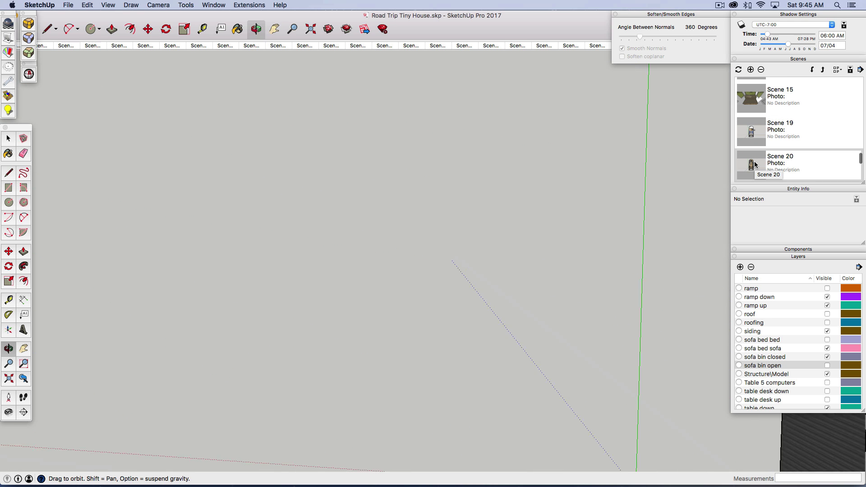
Open Scene 21 for the overhead bathroom and kitchen view and switch to Scene 13 with the house being towed.
scroll(756, 165, down, 2)
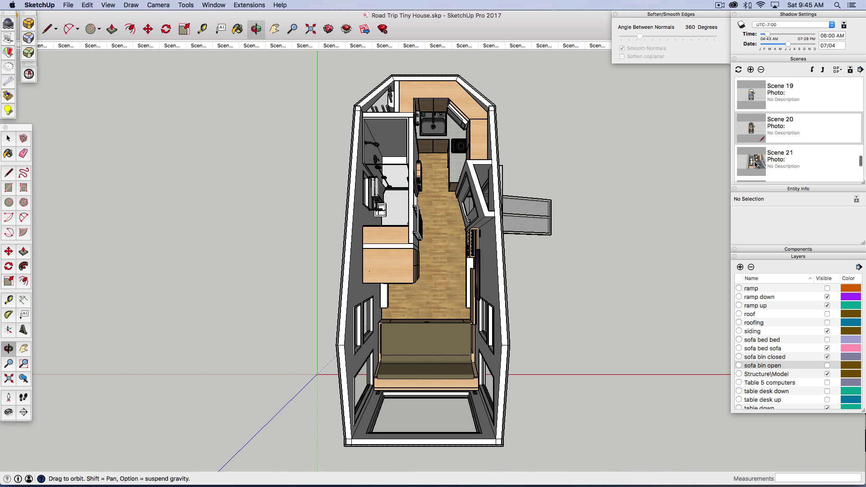
click(756, 165)
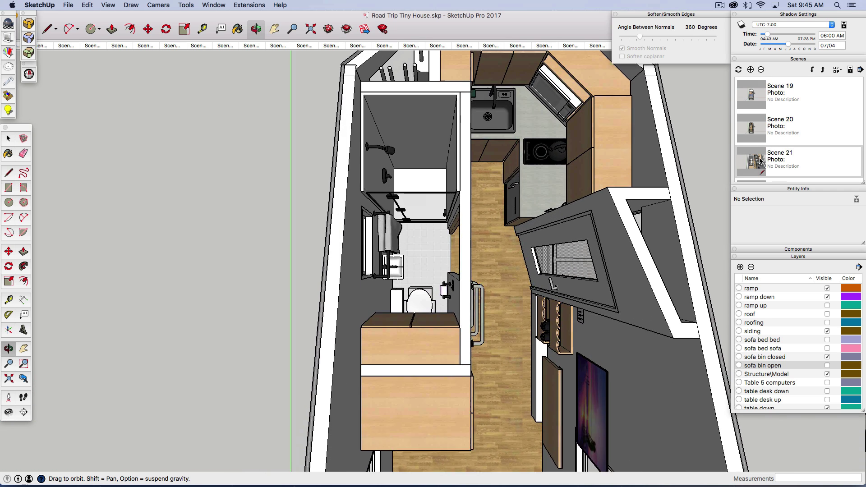
scroll(757, 162, down, 4)
scroll(754, 154, up, 20)
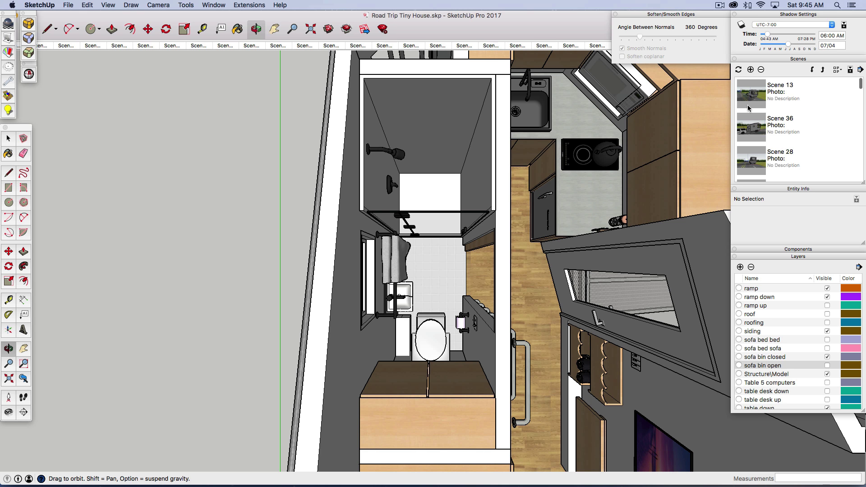
click(748, 108)
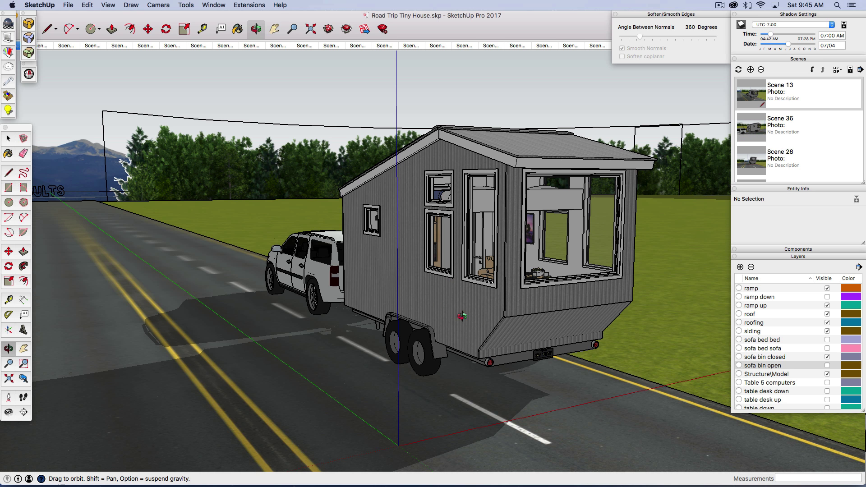
Examine the house exterior from the rear corner, along the entry-door side and from above, including the solar panels.
scroll(517, 336, up, 5)
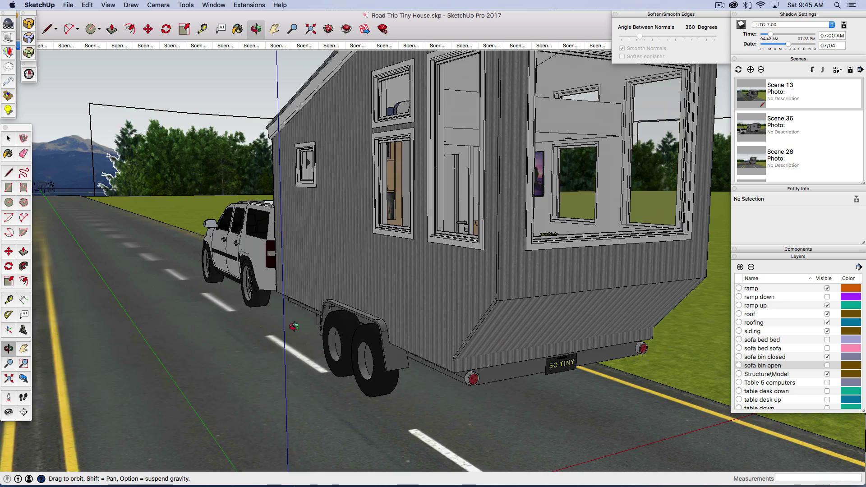
drag(294, 326, 138, 320)
drag(448, 264, 279, 274)
scroll(300, 271, down, 2)
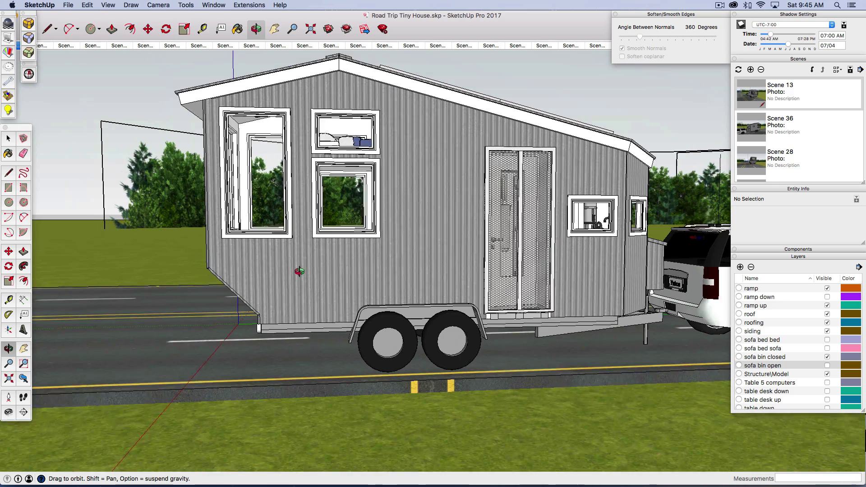
scroll(299, 272, down, 1)
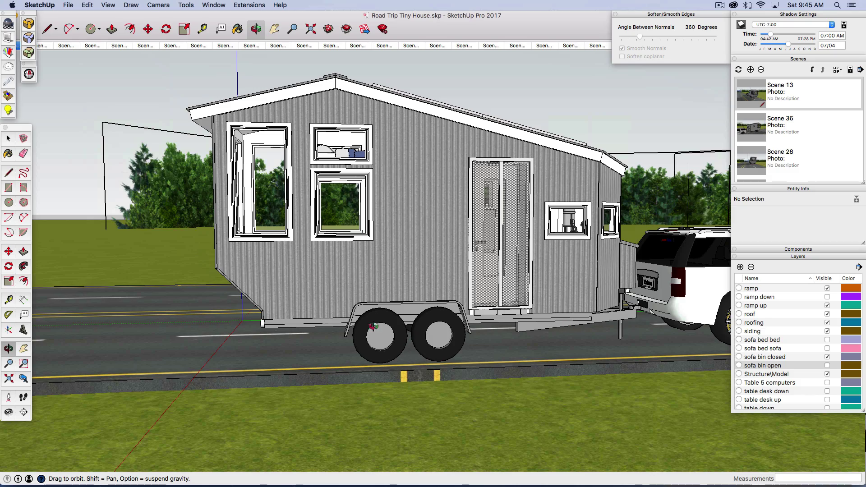
drag(458, 335, 457, 334)
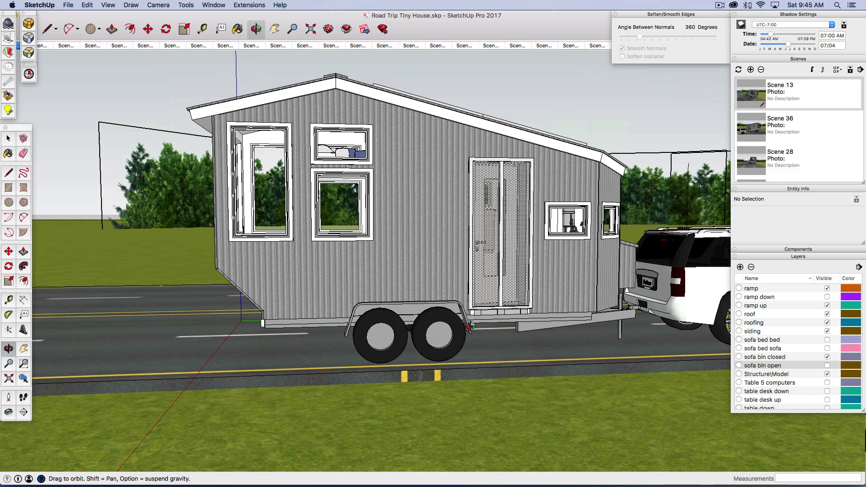
drag(432, 288, 434, 374)
drag(466, 328, 464, 323)
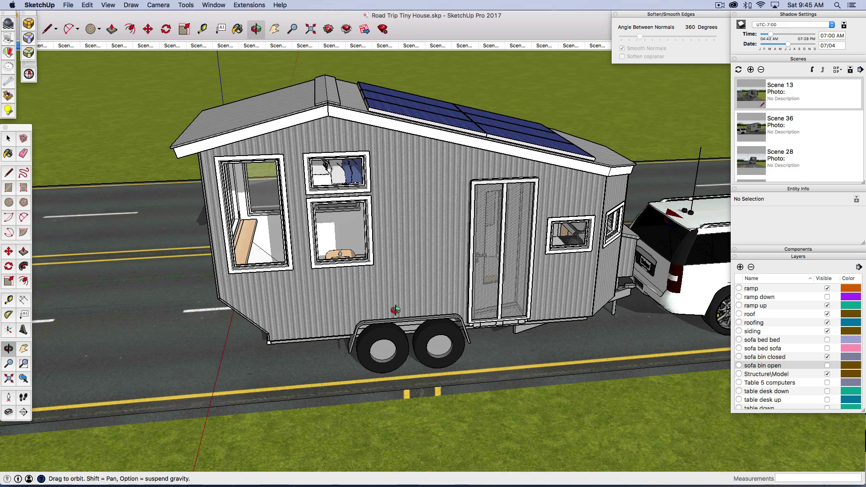
drag(569, 303, 495, 301)
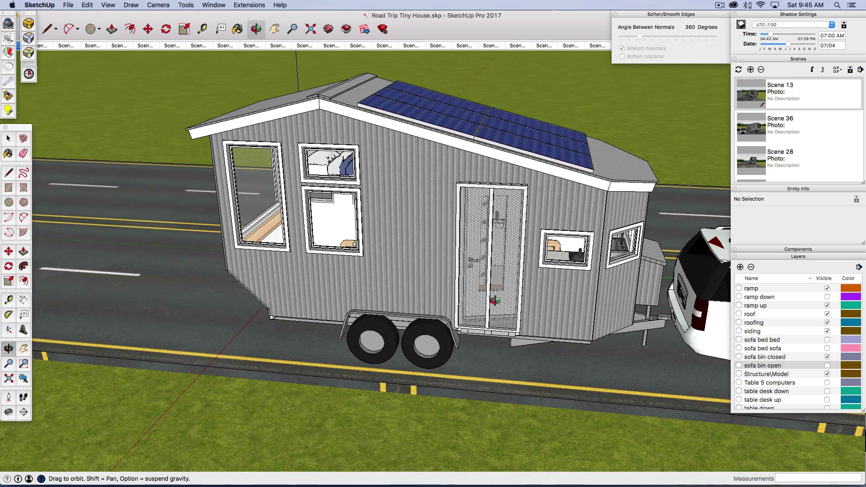
drag(301, 309, 550, 287)
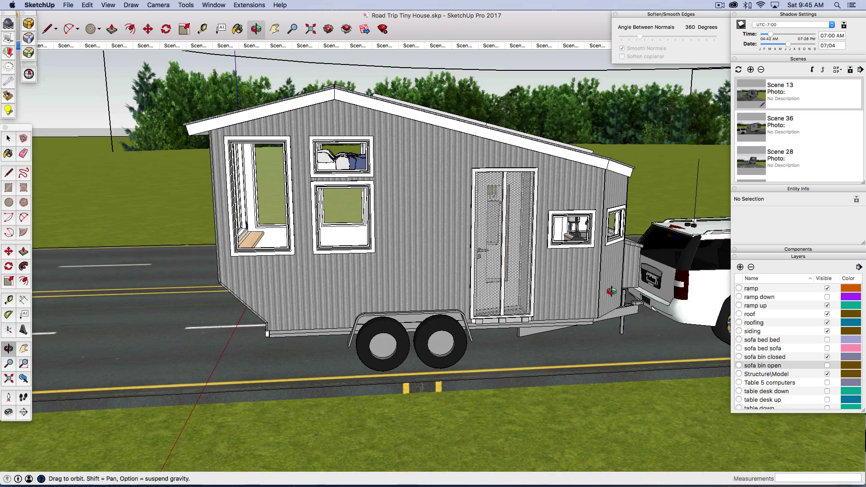
Inspect the trailer frame beneath the front of the house up close and view the whole entry side from above.
drag(611, 291, 477, 242)
scroll(628, 313, up, 5)
drag(628, 313, 612, 362)
scroll(599, 102, up, 3)
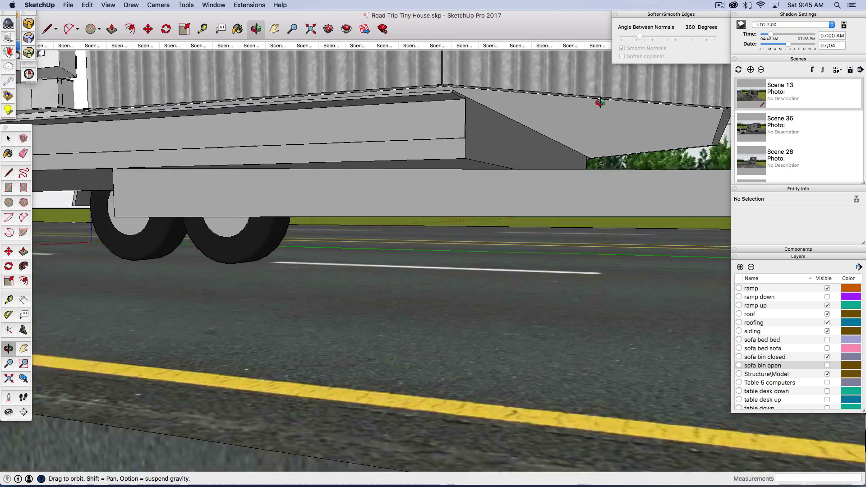
scroll(602, 149, down, 6)
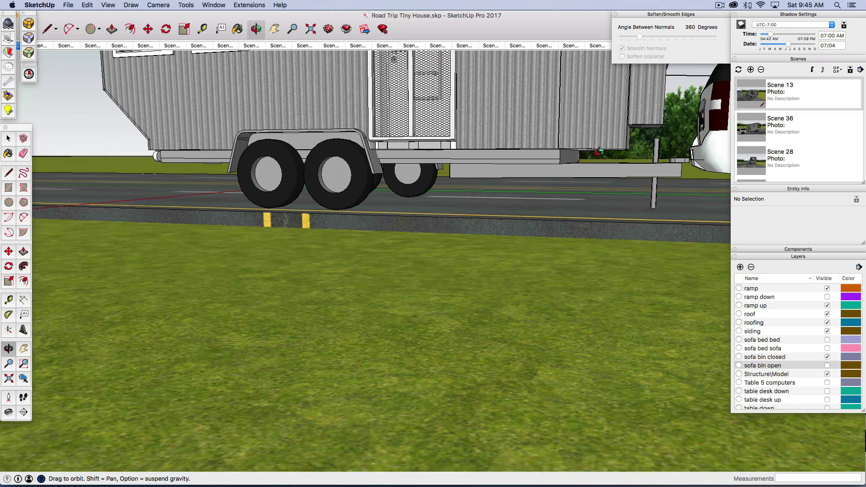
drag(598, 152, 643, 163)
scroll(543, 189, down, 3)
drag(464, 176, 517, 226)
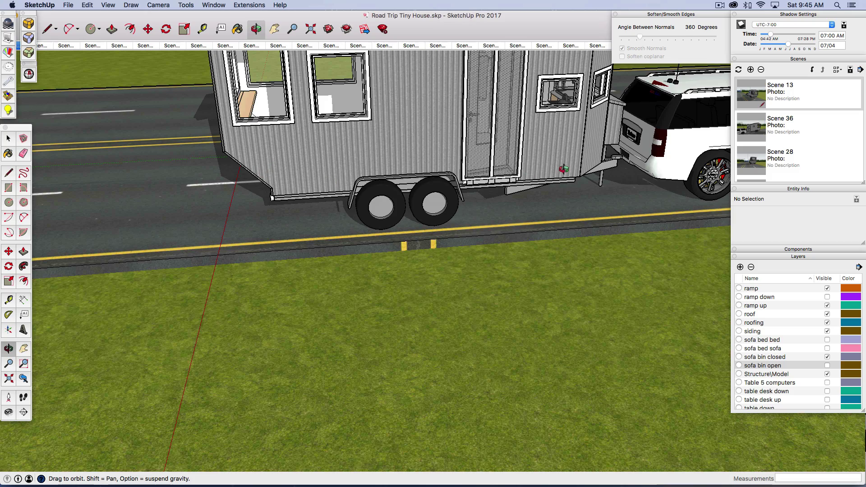
drag(294, 183, 395, 282)
scroll(415, 134, up, 3)
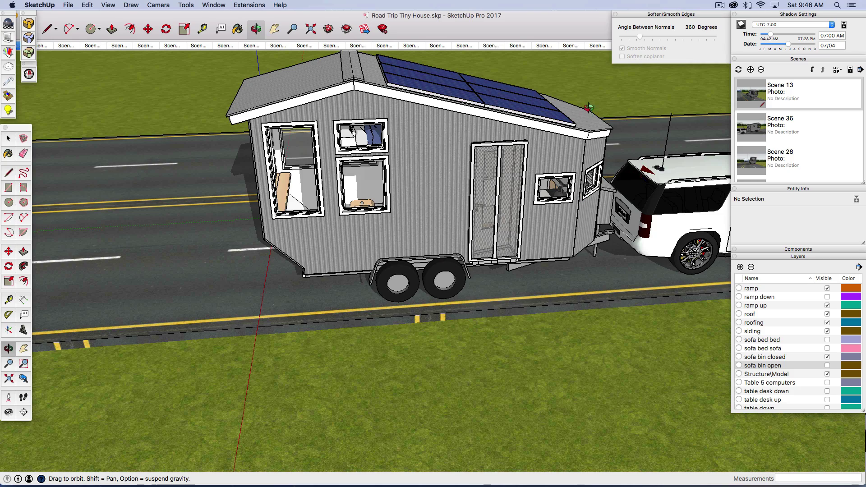
Examine the roof, the front with its air-conditioning unit and the side with the utility doors.
drag(588, 229, 587, 257)
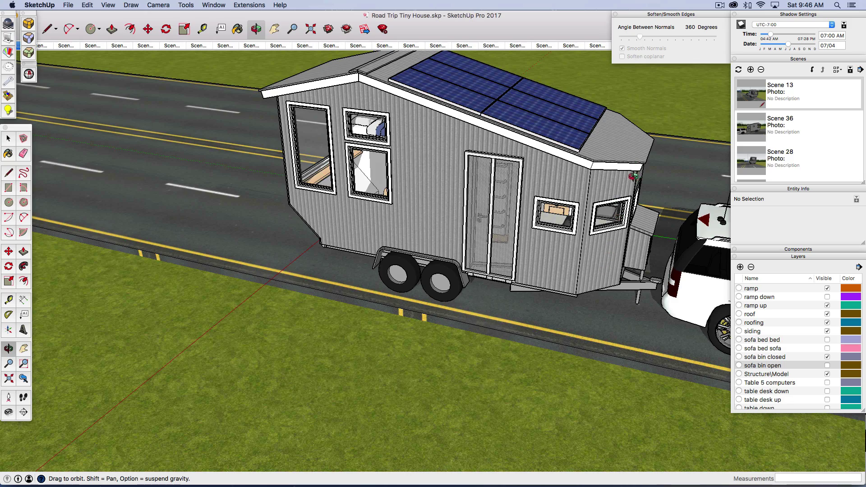
drag(634, 176, 282, 334)
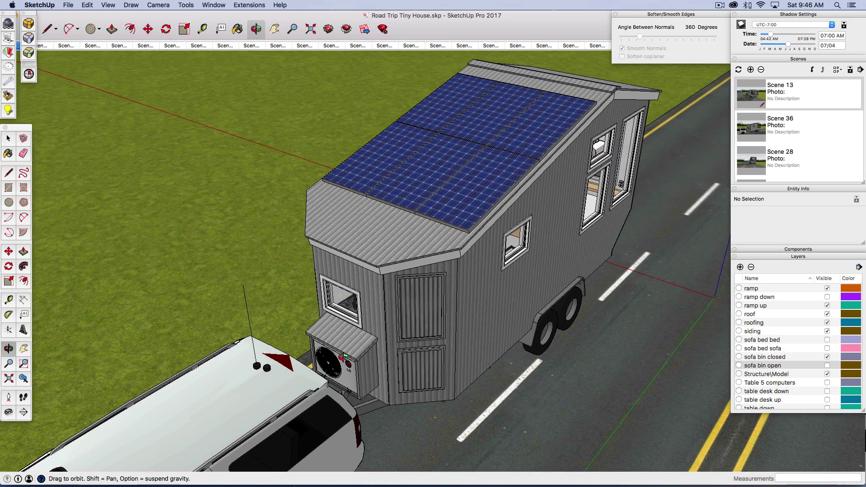
drag(344, 357, 320, 317)
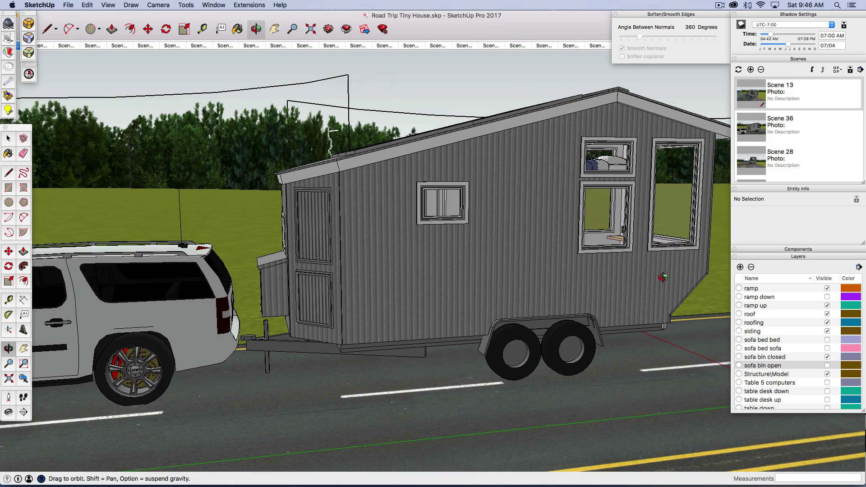
Examine the sloped rear overhang and trailer end from a low angle, the utility-door side and above.
drag(662, 277, 685, 315)
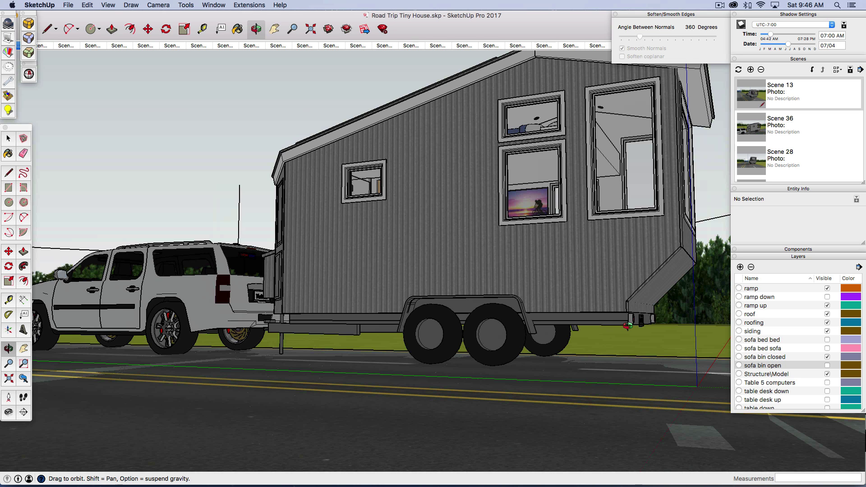
drag(626, 326, 625, 342)
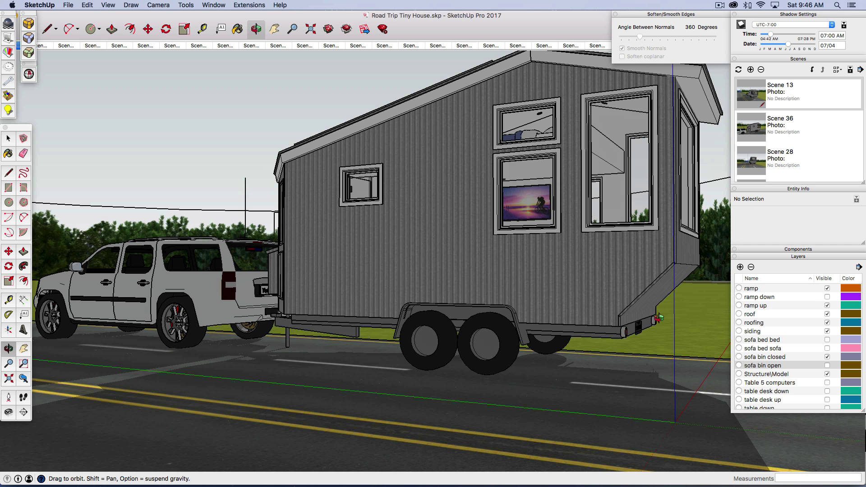
drag(644, 324, 621, 319)
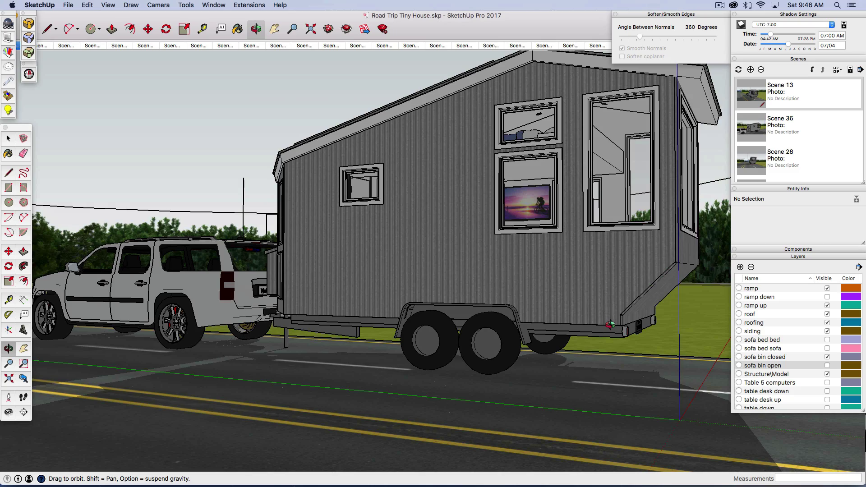
drag(610, 323, 726, 343)
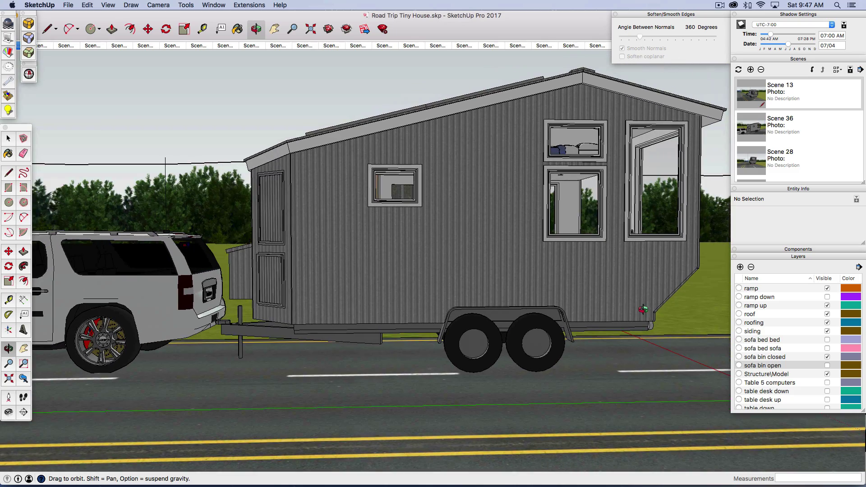
drag(643, 310, 666, 319)
drag(598, 297, 670, 323)
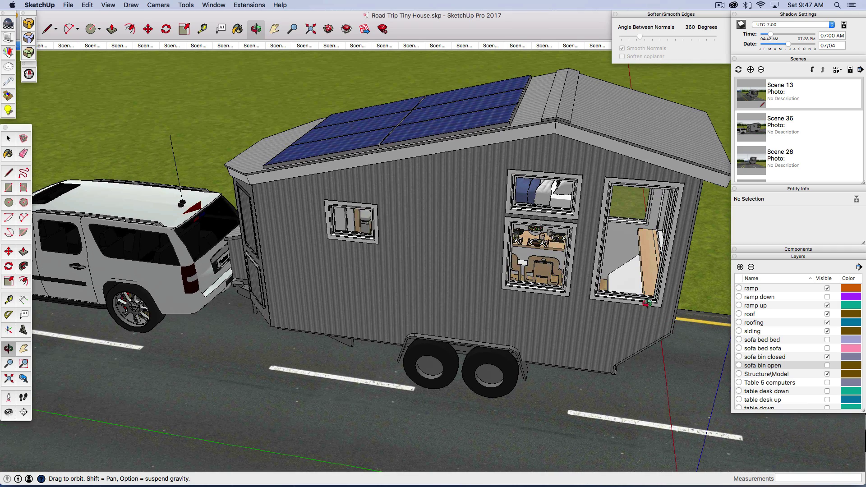
Turn on the sofa bed bed and sofa bed sofa layers, and hide the sofa bed bed layer again.
scroll(647, 303, up, 5)
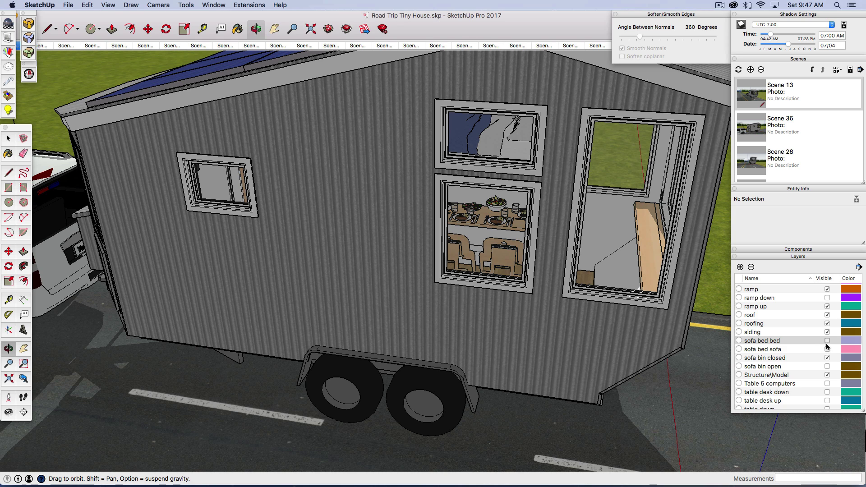
click(827, 341)
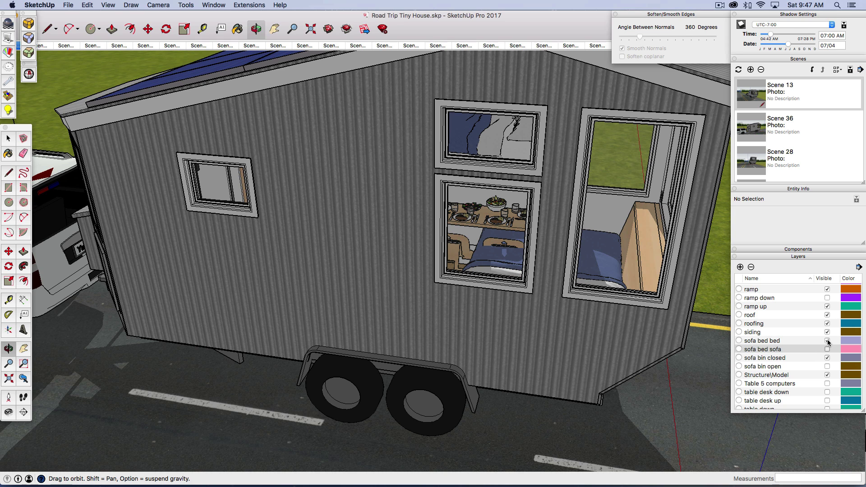
click(826, 349)
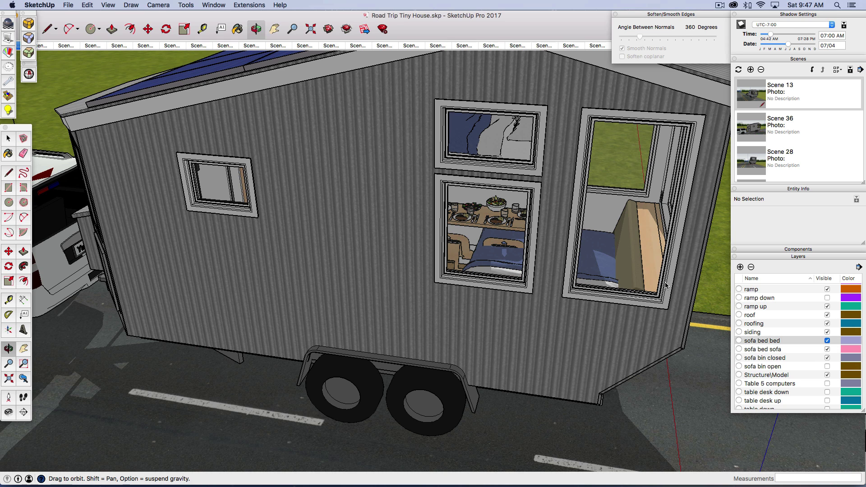
click(827, 341)
Look at the sofa through the large rear side window and view the whole house with its tow vehicle.
drag(633, 268, 618, 303)
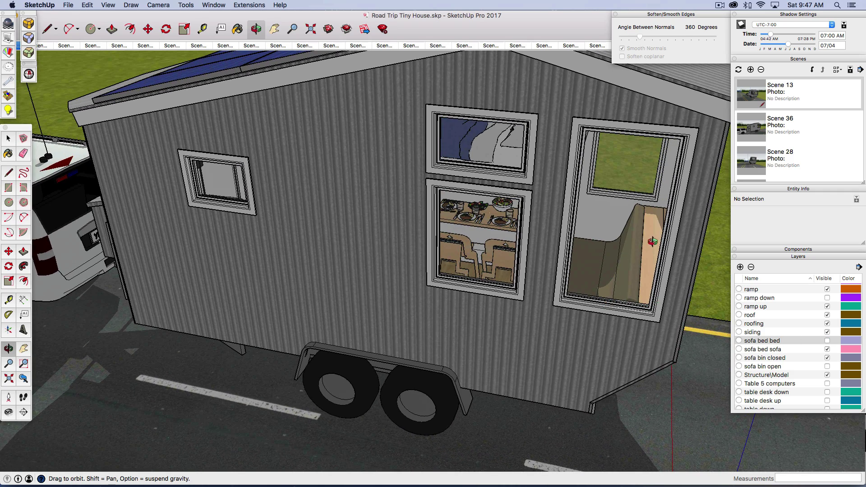
drag(653, 334, 656, 203)
scroll(651, 250, down, 5)
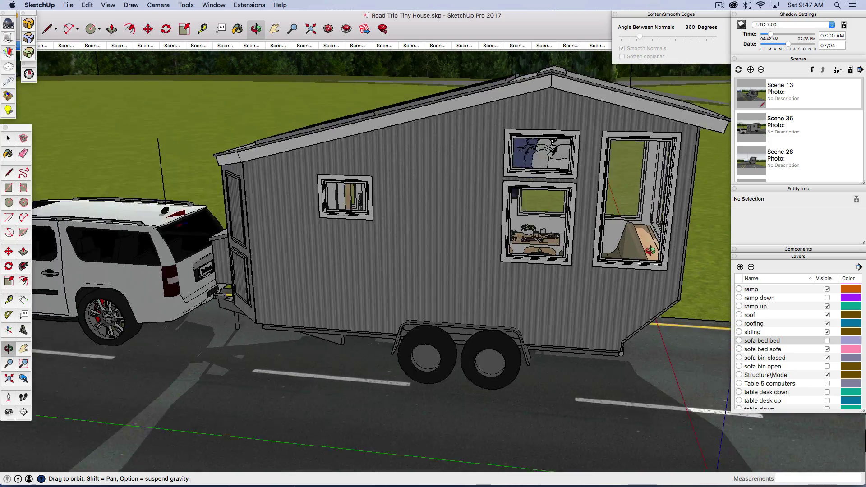
mouse_move(650, 283)
mouse_down()
mouse_move(618, 259)
mouse_move(647, 294)
mouse_move(618, 300)
mouse_move(600, 289)
mouse_move(652, 266)
mouse_up()
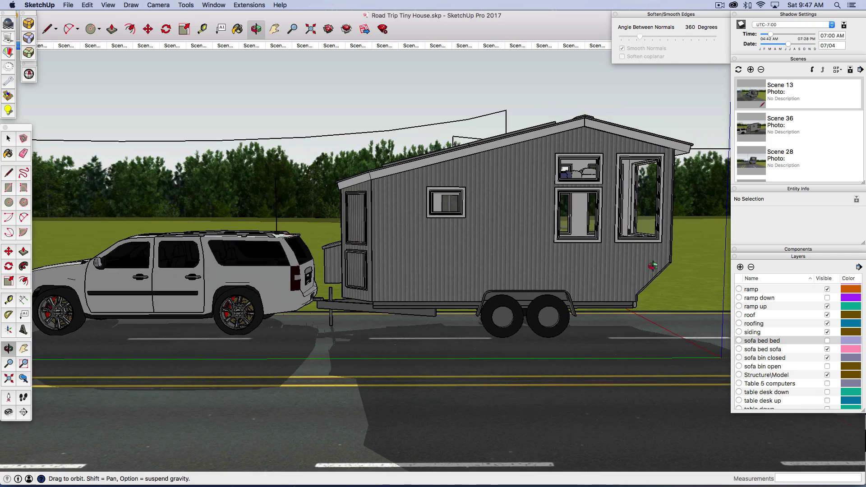
drag(373, 257, 352, 319)
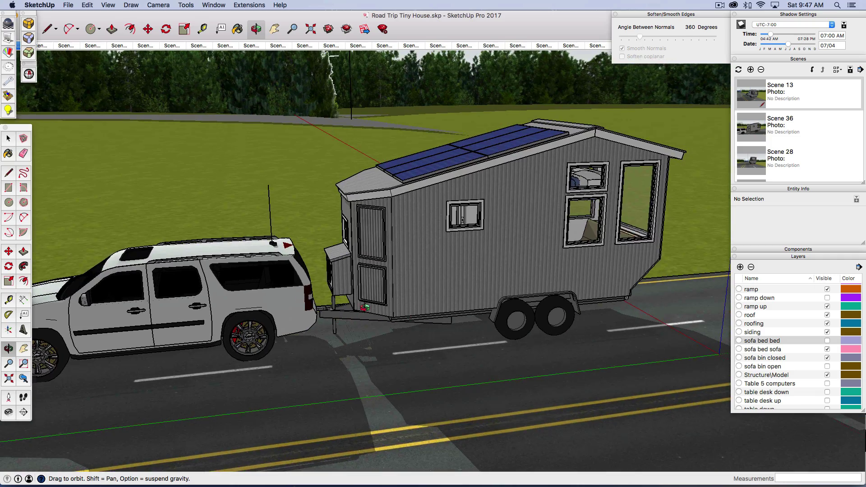
Examine the front corner with the utility doors and trailer hitch up close, and the house with its tow vehicle from above.
scroll(365, 308, up, 5)
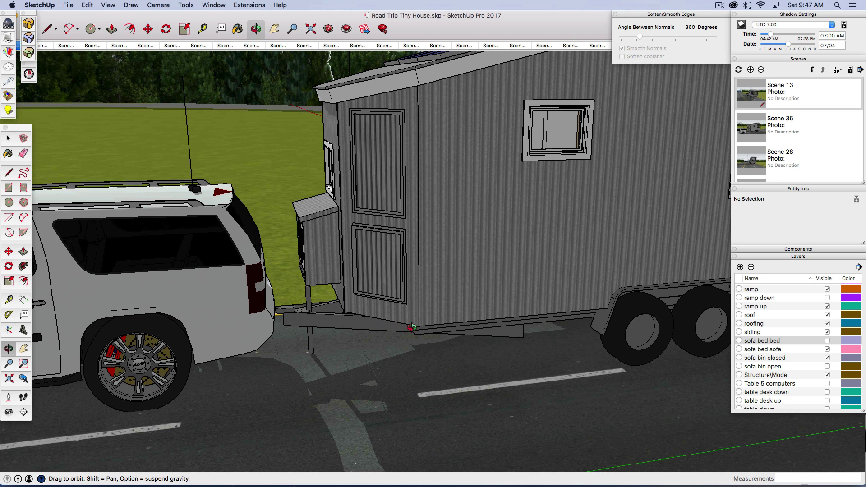
drag(417, 329, 333, 294)
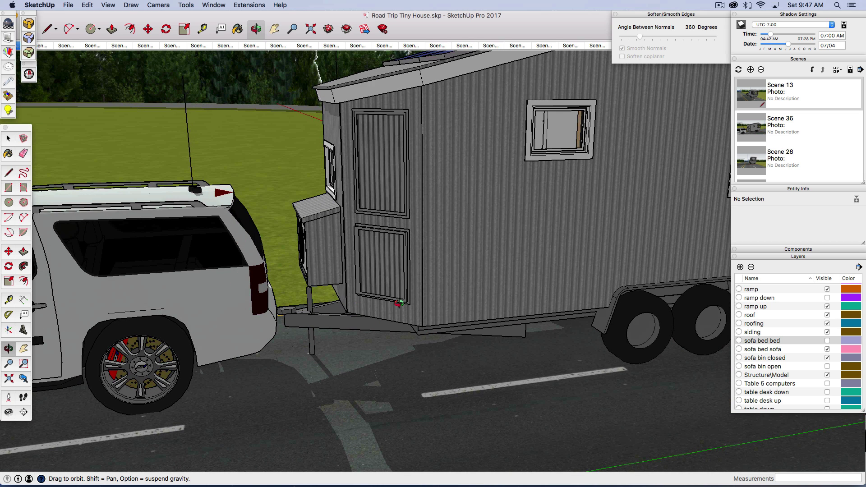
scroll(403, 328, down, 8)
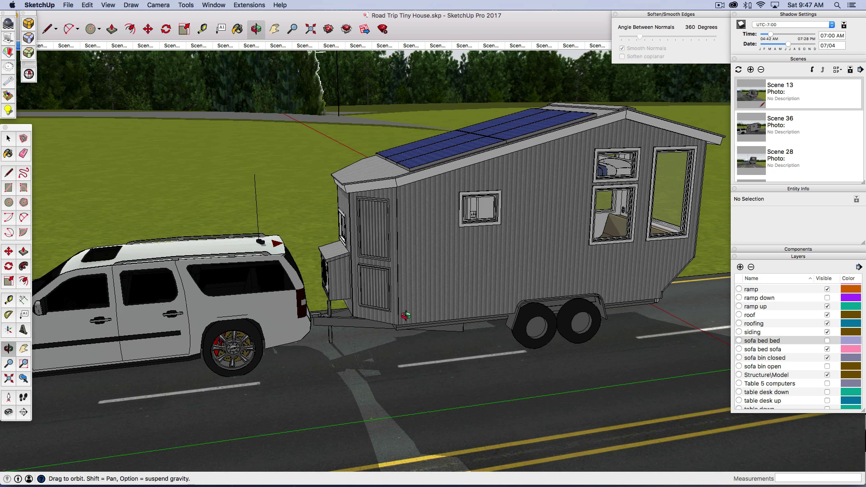
mouse_move(406, 316)
mouse_down()
mouse_move(374, 321)
mouse_move(389, 327)
mouse_up()
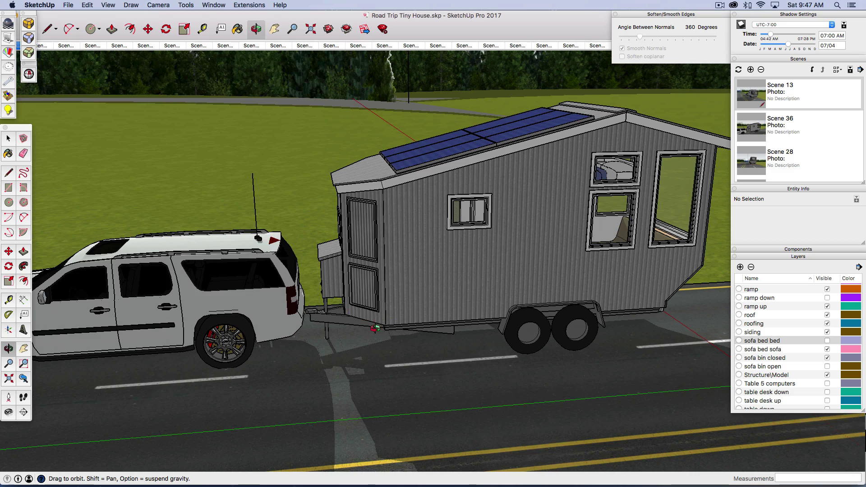
drag(386, 327, 474, 381)
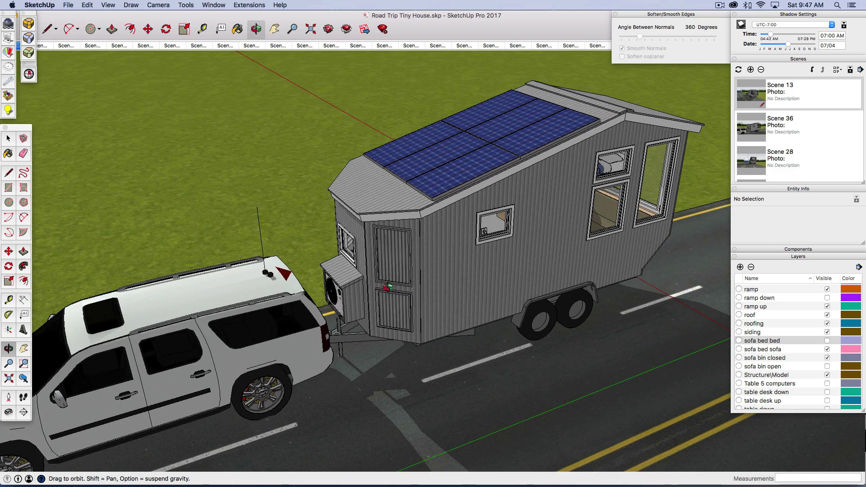
Examine the outdoor unit enclosure, utility doors and trailer hitch at the front corner up close.
scroll(384, 289, up, 8)
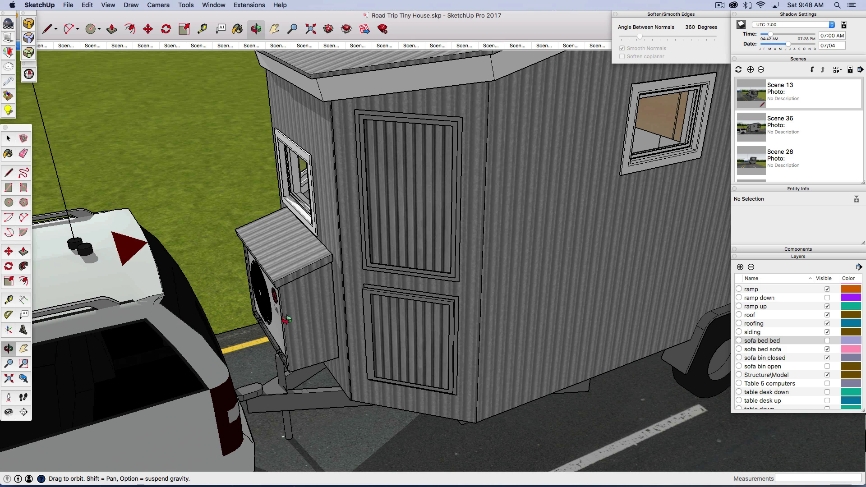
scroll(291, 311, up, 2)
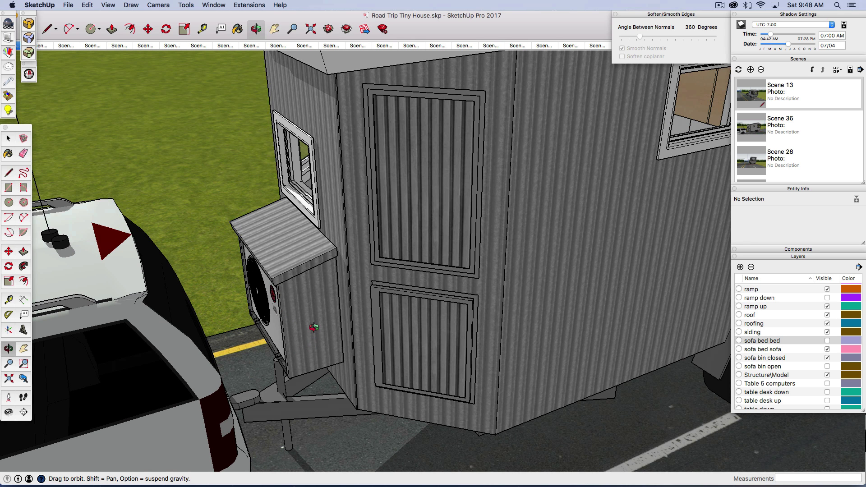
scroll(314, 327, down, 3)
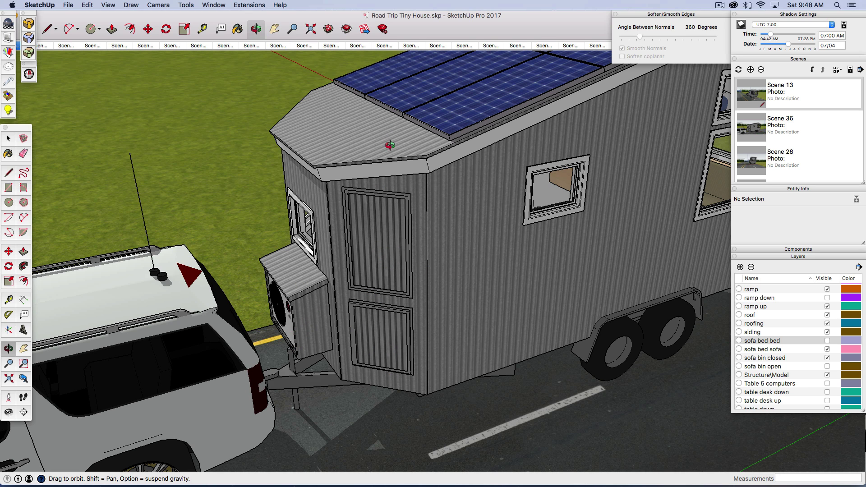
Hide the roof and roofing layers.
scroll(810, 351, up, 3)
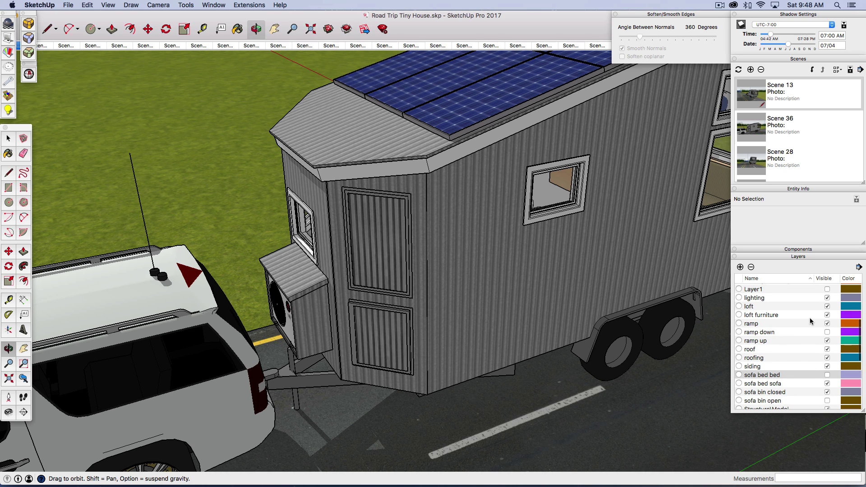
click(826, 350)
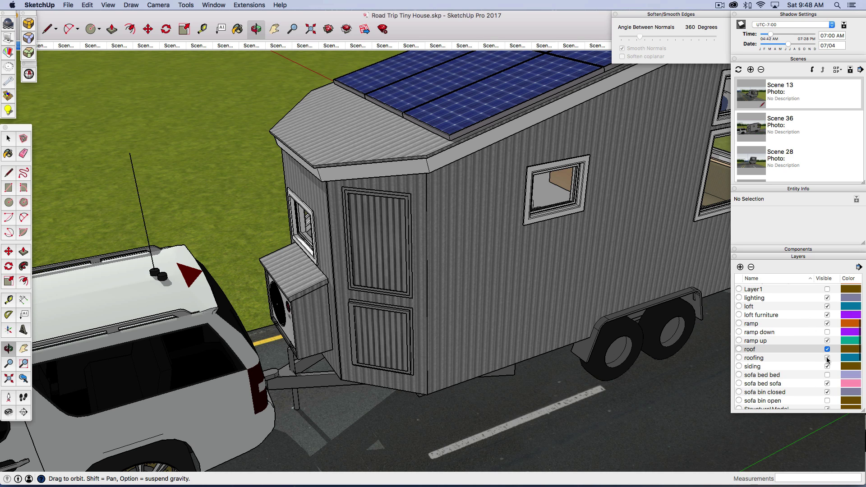
click(827, 358)
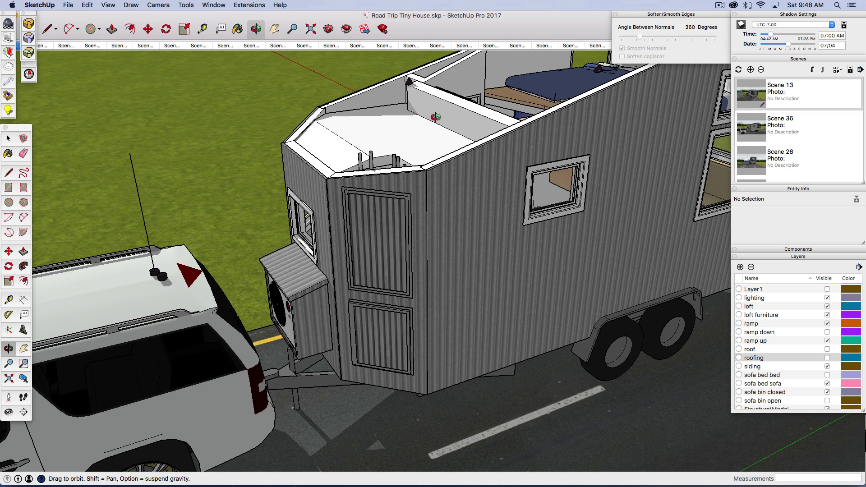
Examine the roofless front end, including the space above the shower and kitchen and the utility closet, from above.
scroll(435, 116, up, 5)
drag(435, 117, 431, 185)
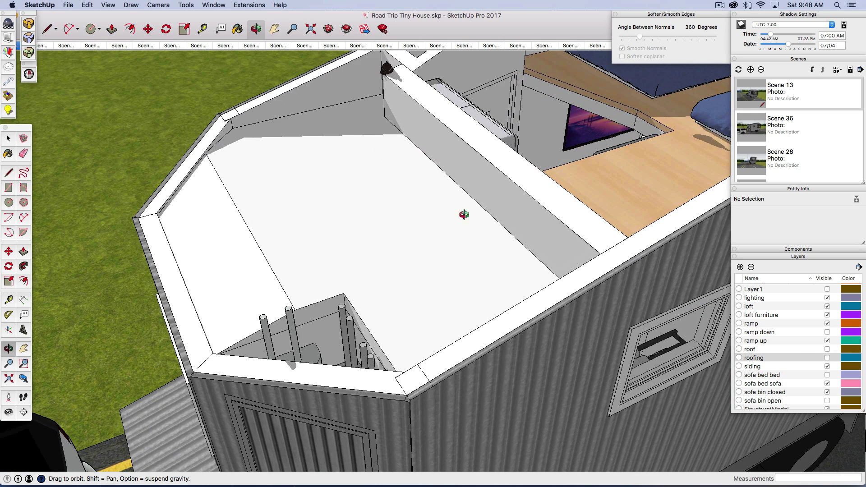
drag(435, 233, 484, 231)
scroll(485, 231, down, 8)
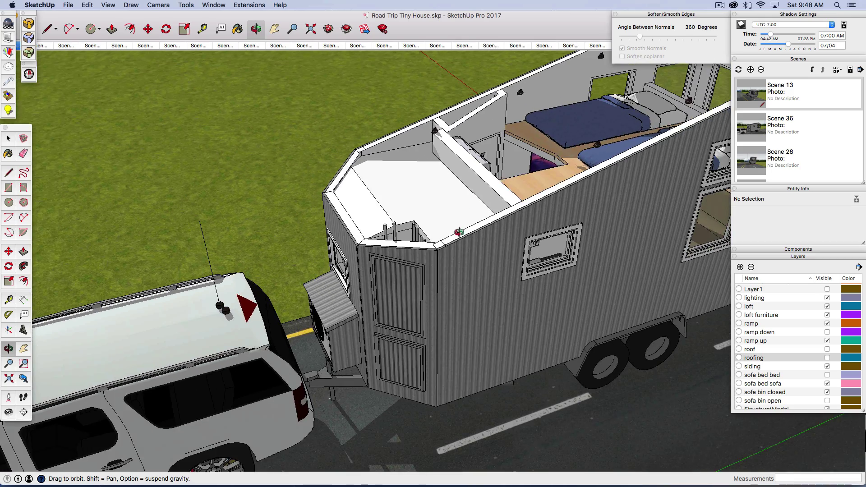
scroll(453, 241, up, 5)
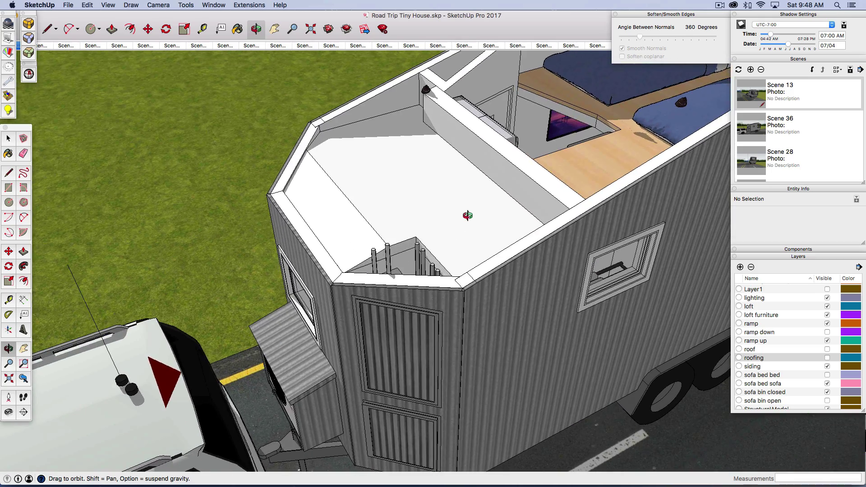
drag(482, 200, 498, 194)
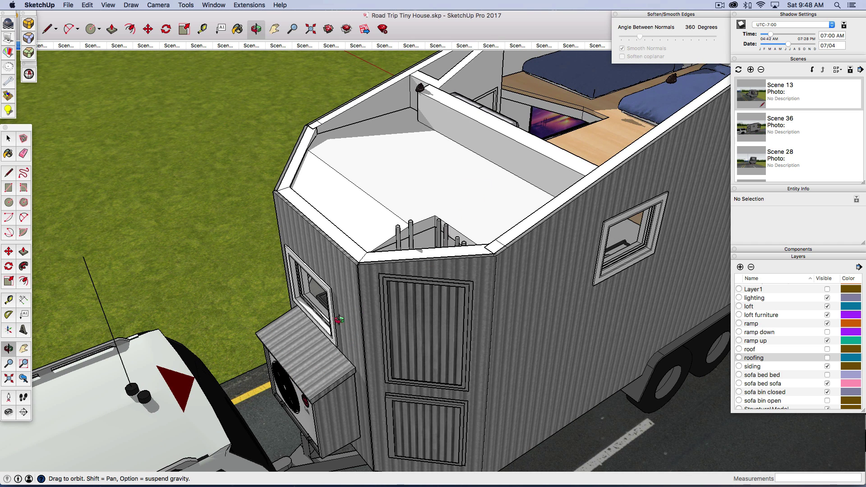
View the front window and LG outdoor unit up close, and the roofless house from its large-windowed rear corner.
drag(340, 319, 353, 231)
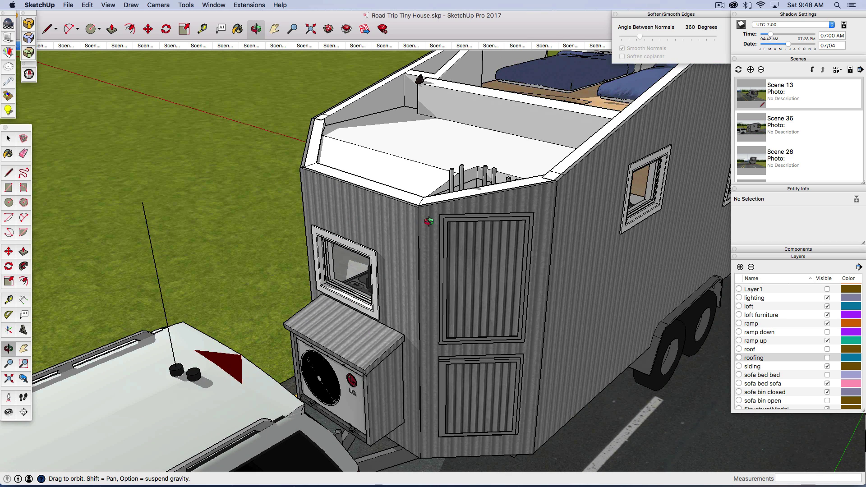
drag(428, 221, 410, 305)
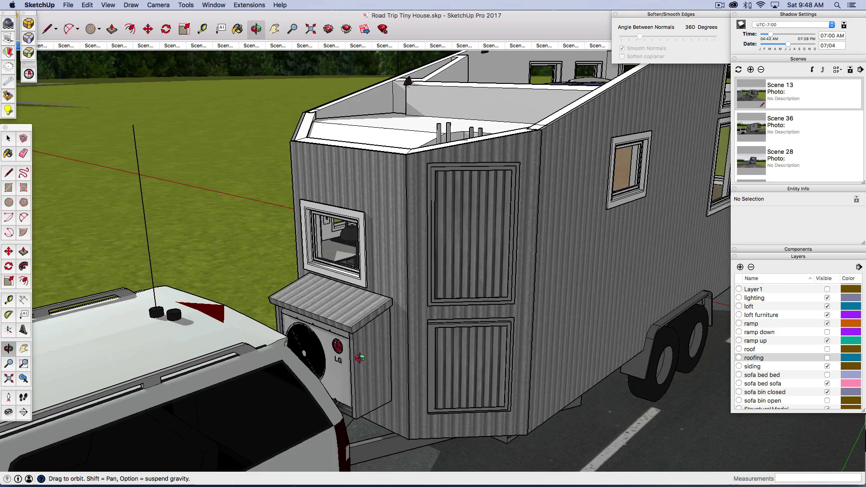
drag(382, 366, 230, 315)
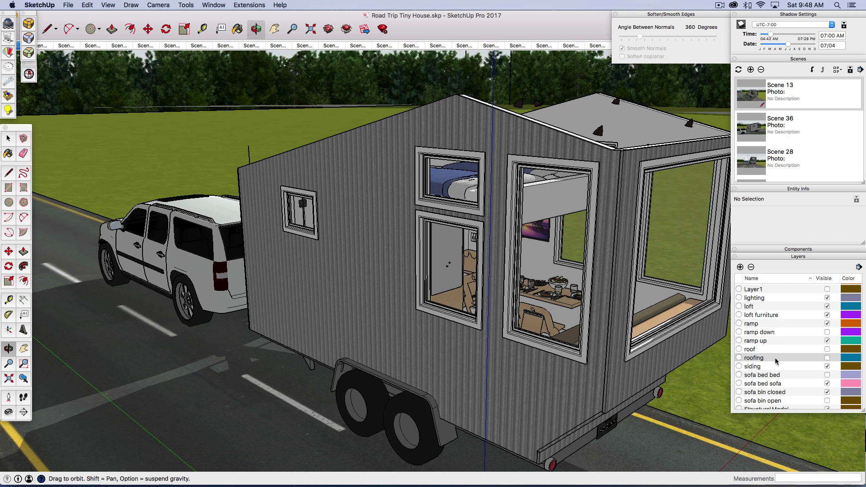
Hide the walls, windows doors and siding layers to expose the interior.
scroll(783, 388, down, 10)
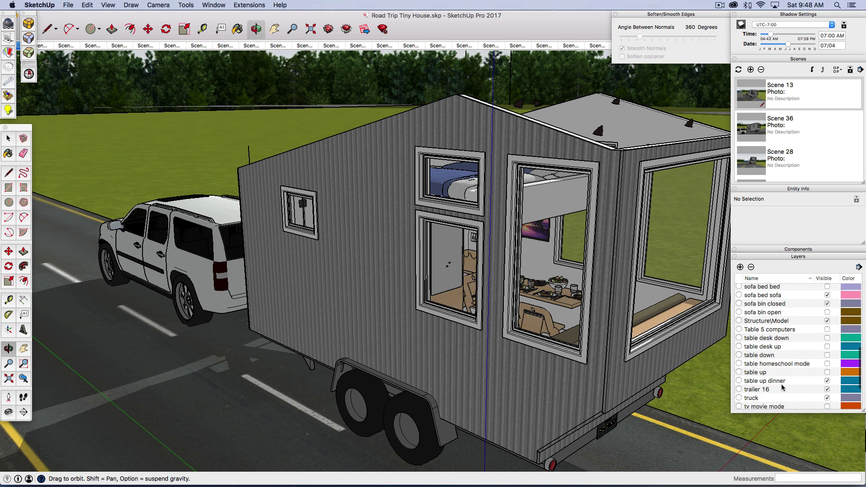
scroll(781, 388, down, 5)
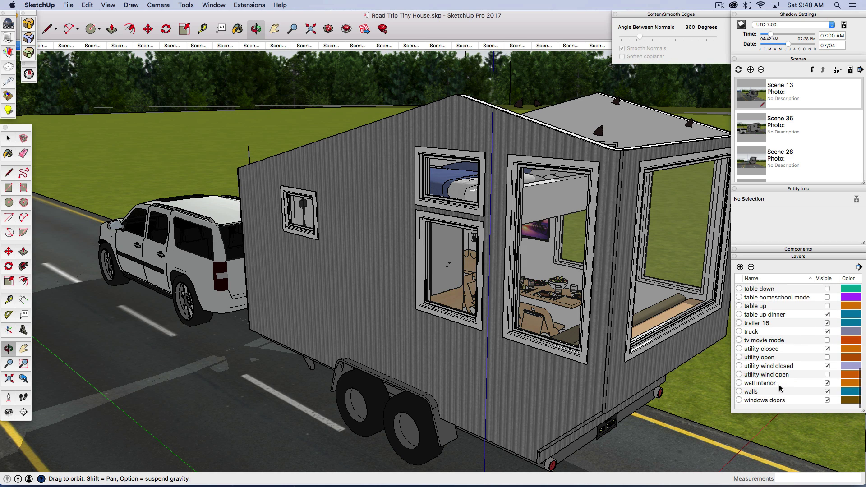
click(827, 397)
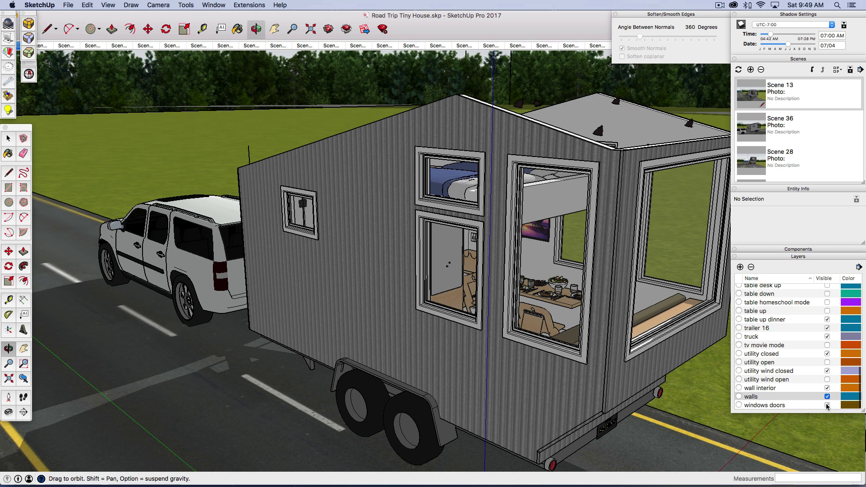
click(827, 405)
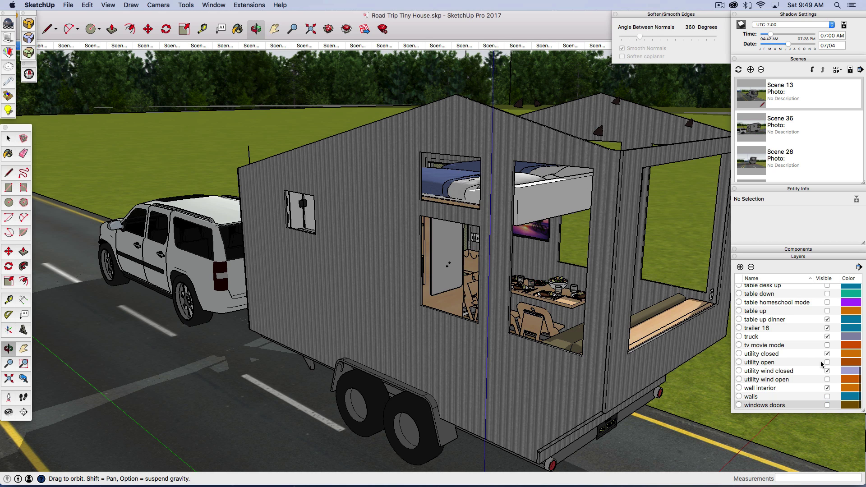
scroll(825, 352, up, 8)
click(828, 328)
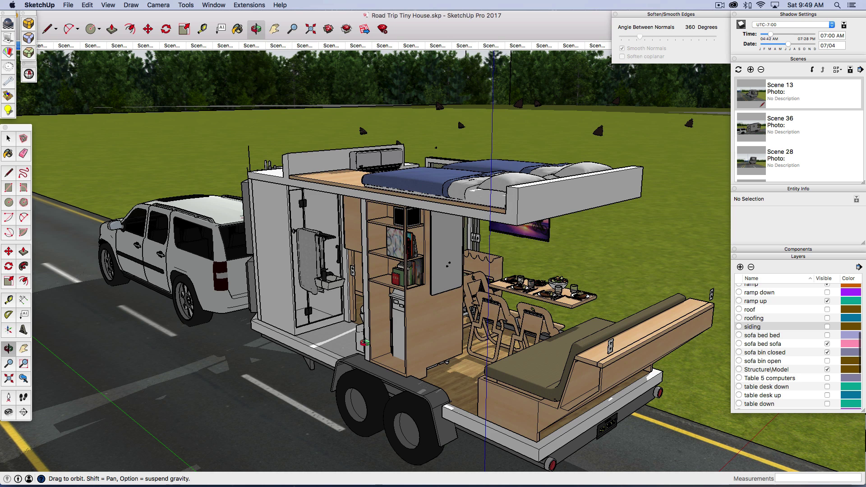
Examine the exposed shower, bookshelf, dining and sofa areas, and the bathroom and outdoor unit from the front corner.
scroll(381, 351, up, 6)
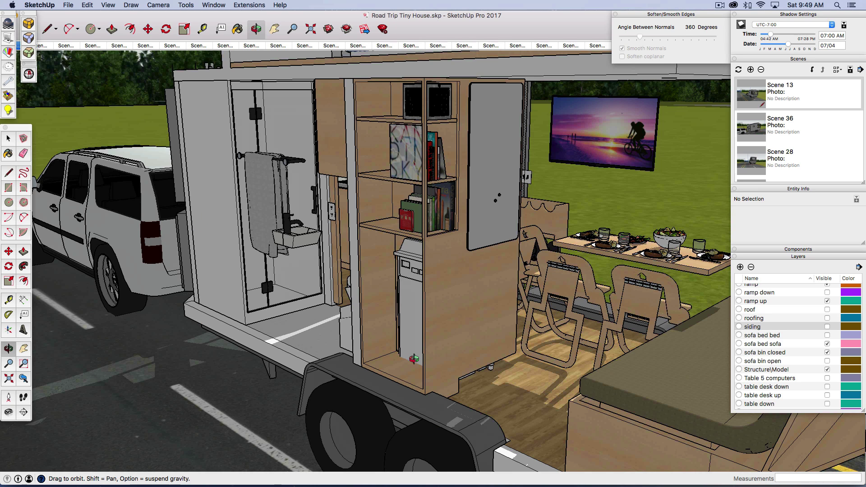
scroll(417, 355, down, 5)
drag(590, 395, 546, 362)
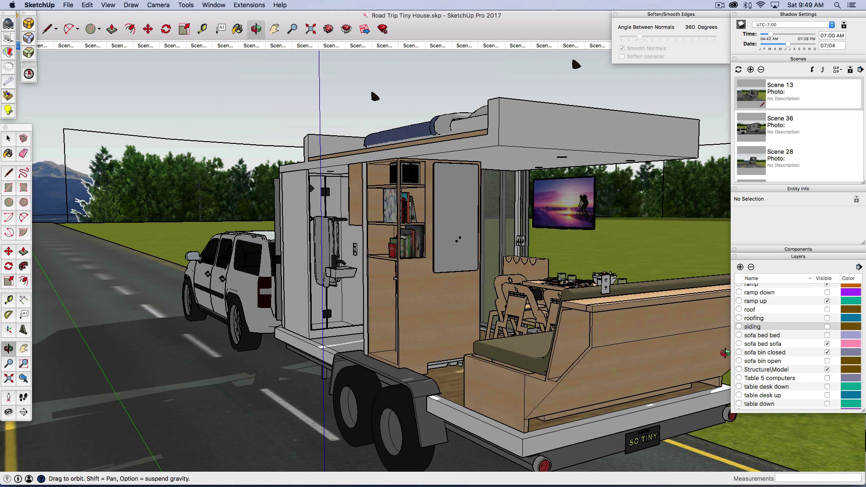
mouse_move(289, 366)
mouse_down()
mouse_move(428, 386)
mouse_move(352, 381)
mouse_move(479, 380)
mouse_move(284, 369)
mouse_up()
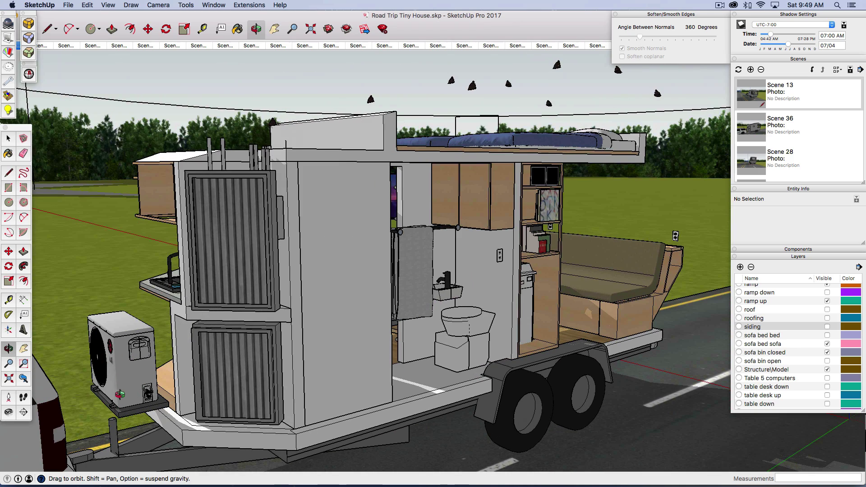
Switch to Scene 36 and view the enclosed house with its tow vehicle from the rear, the entry side and the front.
double_click(757, 130)
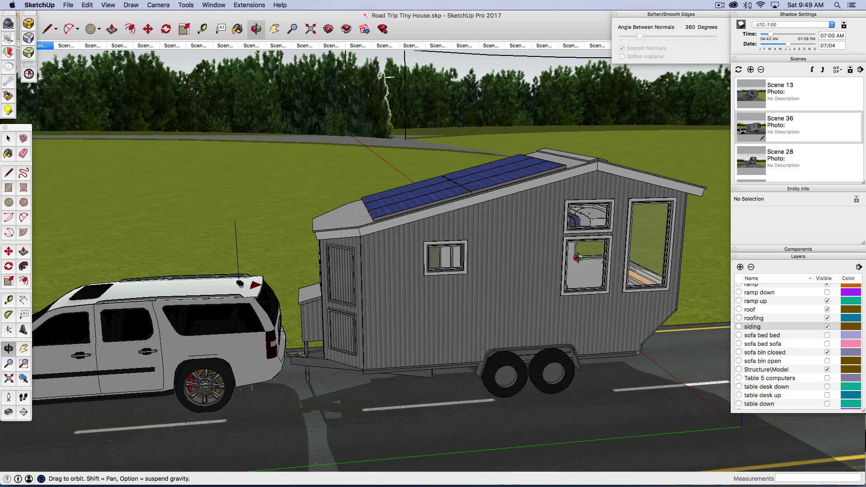
drag(596, 253, 205, 276)
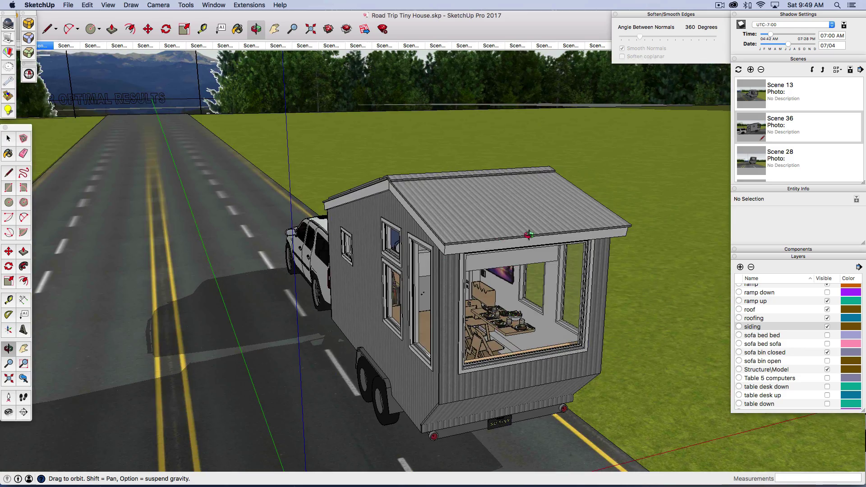
drag(529, 235, 196, 242)
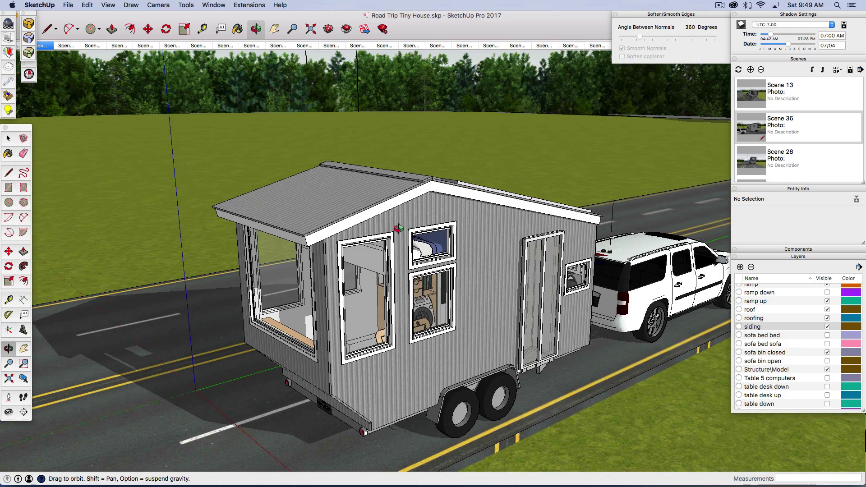
scroll(401, 230, down, 5)
scroll(531, 299, up, 5)
scroll(404, 310, up, 3)
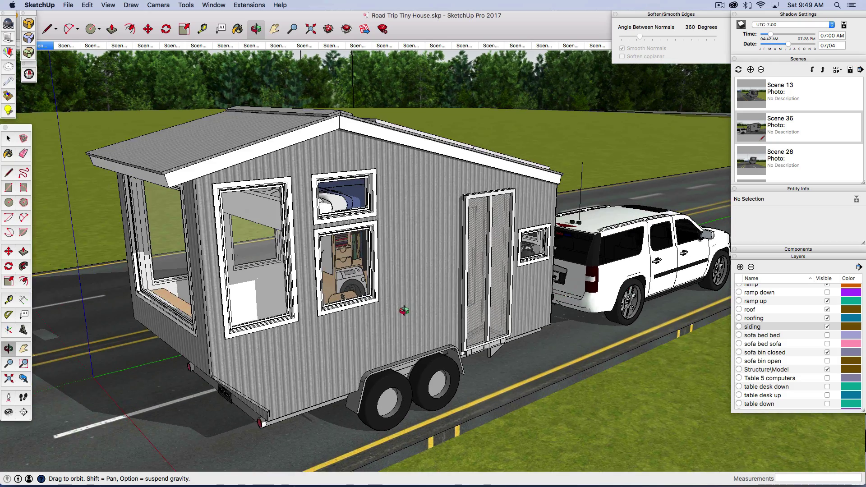
drag(405, 310, 402, 281)
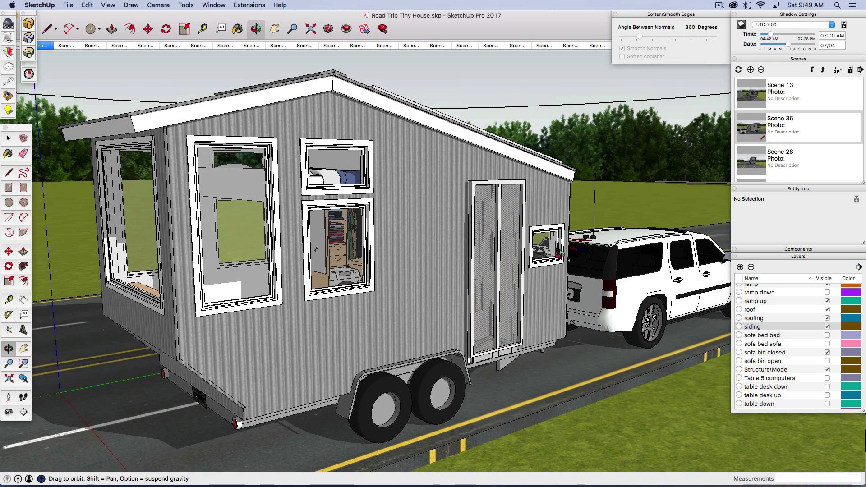
drag(544, 201, 181, 205)
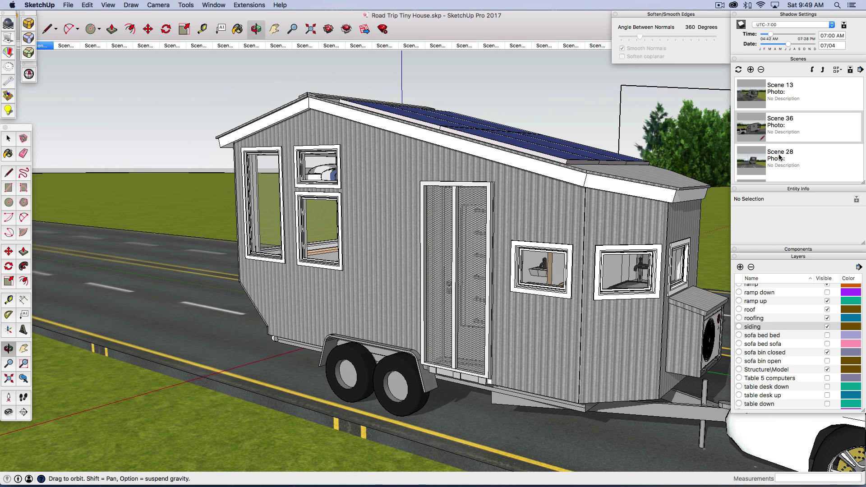
Switch to Scene 1 and view the parked house with its entry ramp down from the rear corner.
scroll(779, 149, down, 2)
scroll(779, 149, down, 2)
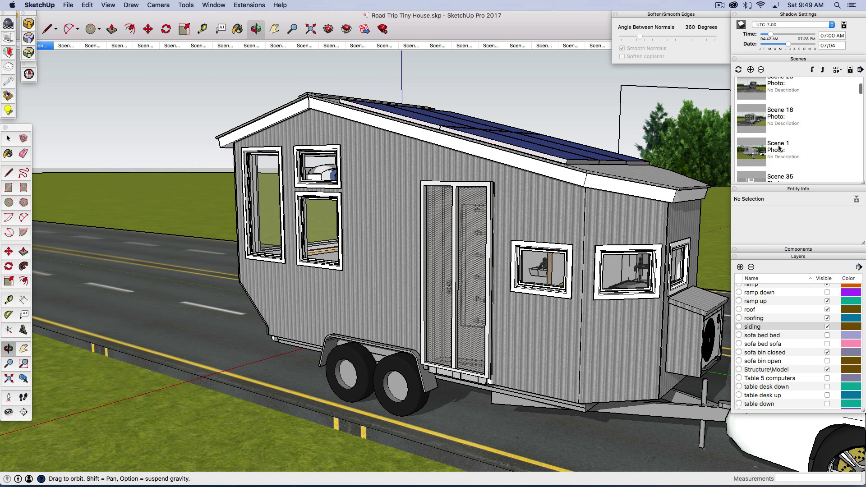
click(752, 152)
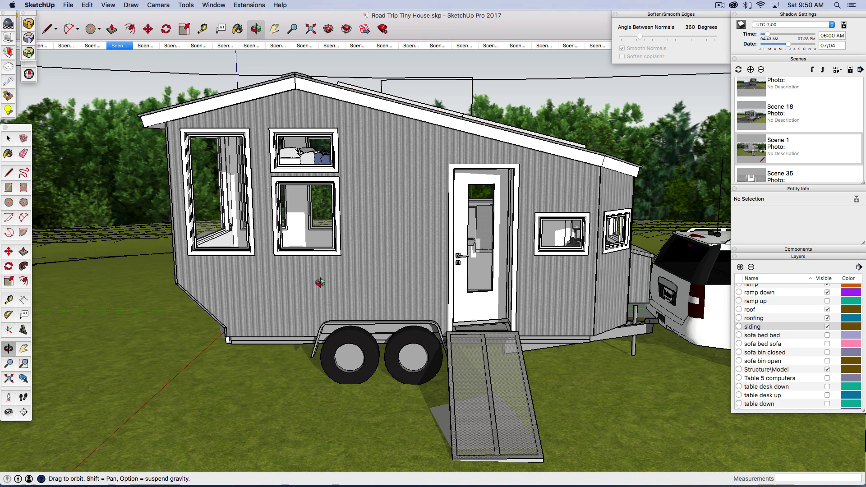
drag(303, 287, 512, 286)
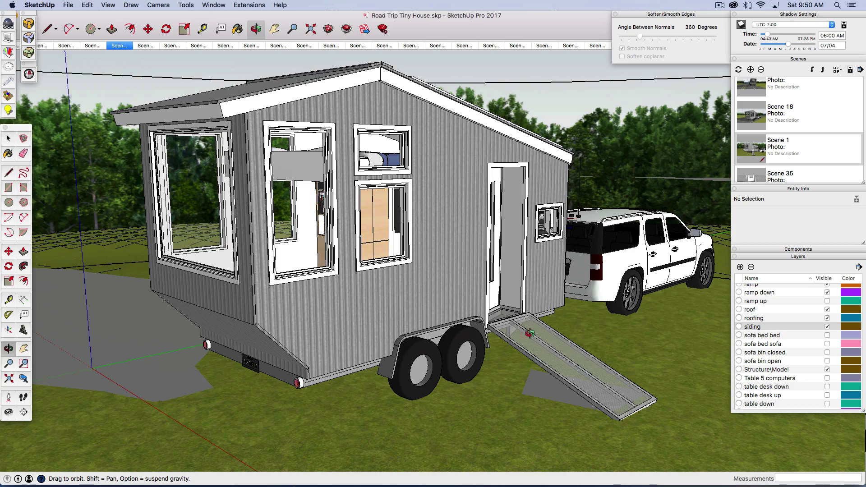
scroll(540, 356, down, 4)
scroll(479, 283, up, 4)
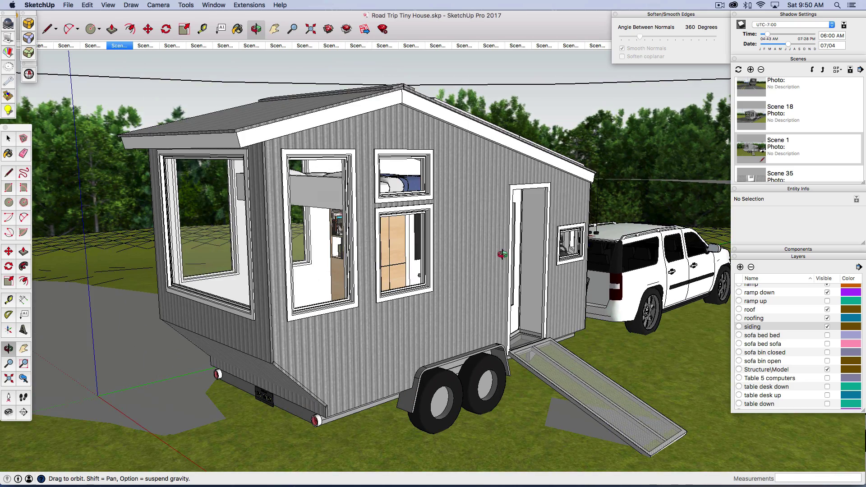
Examine the entry side with its windows, open door and ramp from low and raised angles, and activate the Select tool.
drag(424, 295, 373, 292)
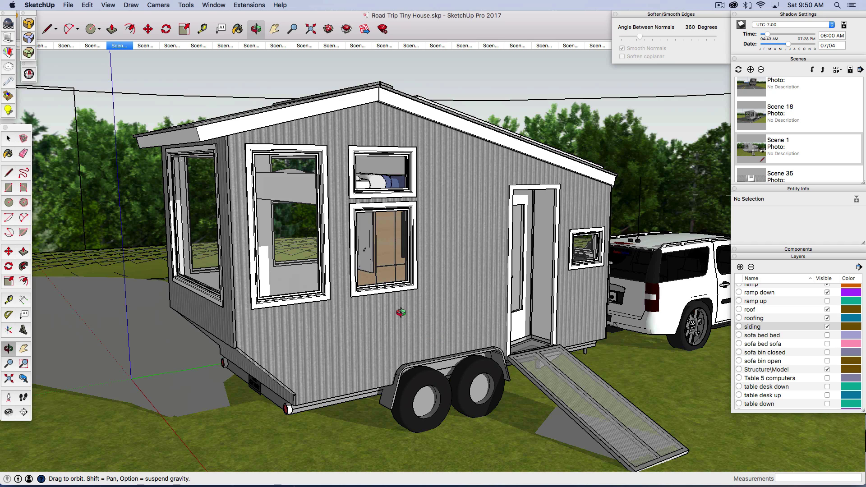
drag(419, 342, 421, 396)
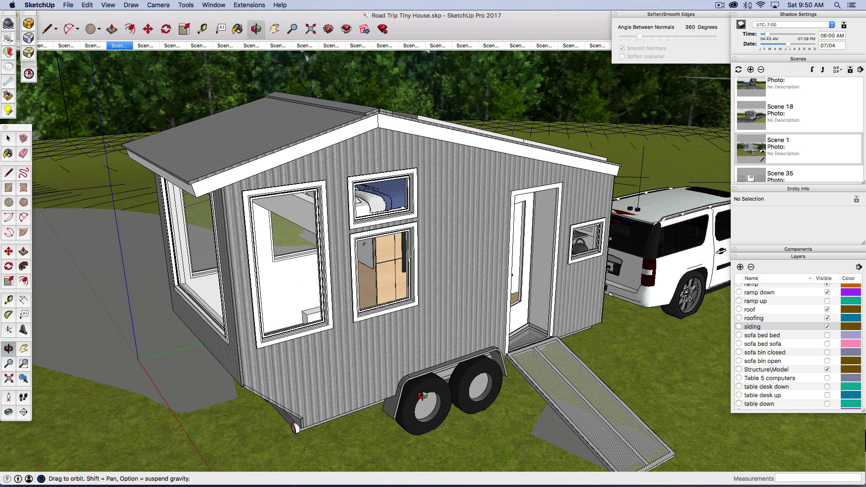
scroll(445, 182, up, 3)
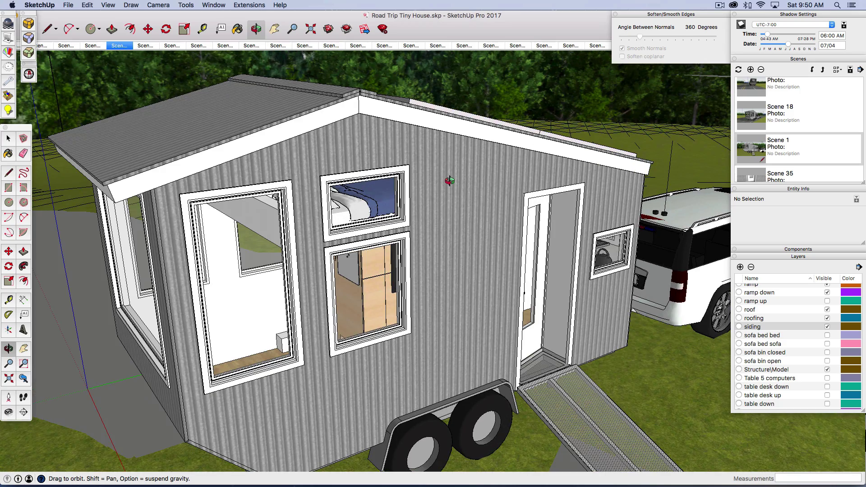
scroll(485, 199, down, 3)
drag(464, 328, 481, 295)
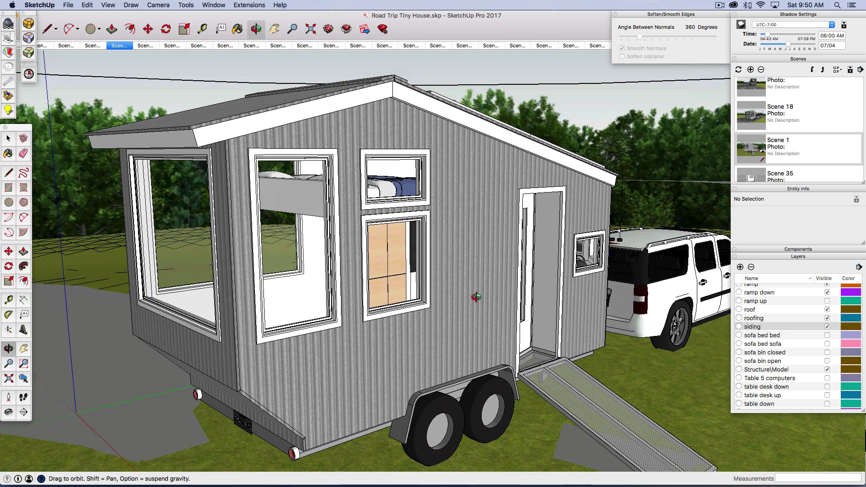
key(space)
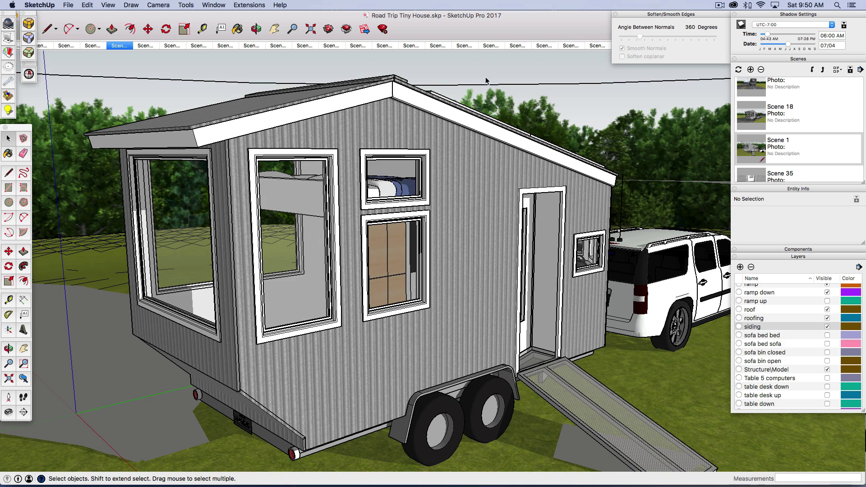